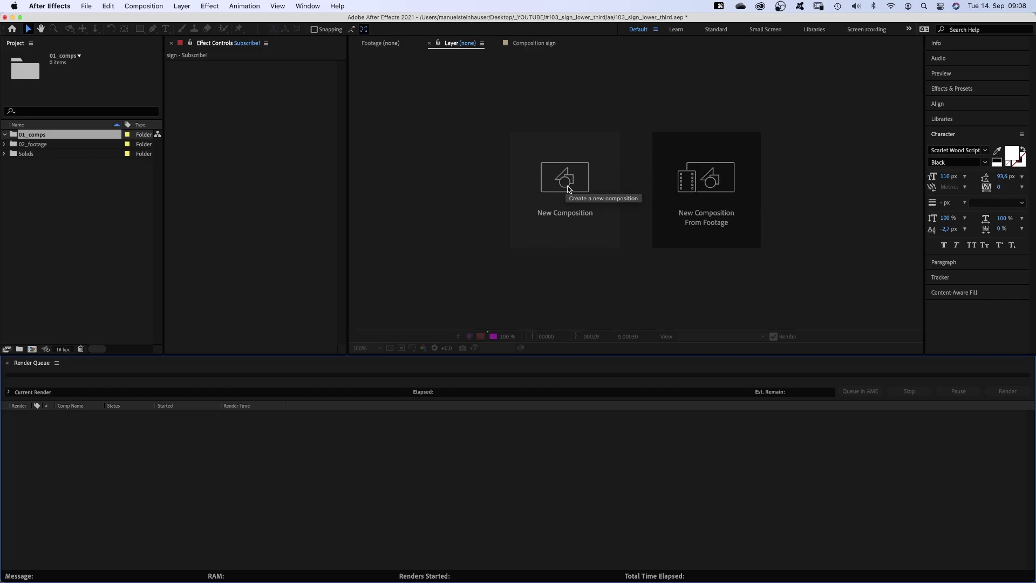
# Start a new composition from the Home screen.
pyautogui.click(567, 190)
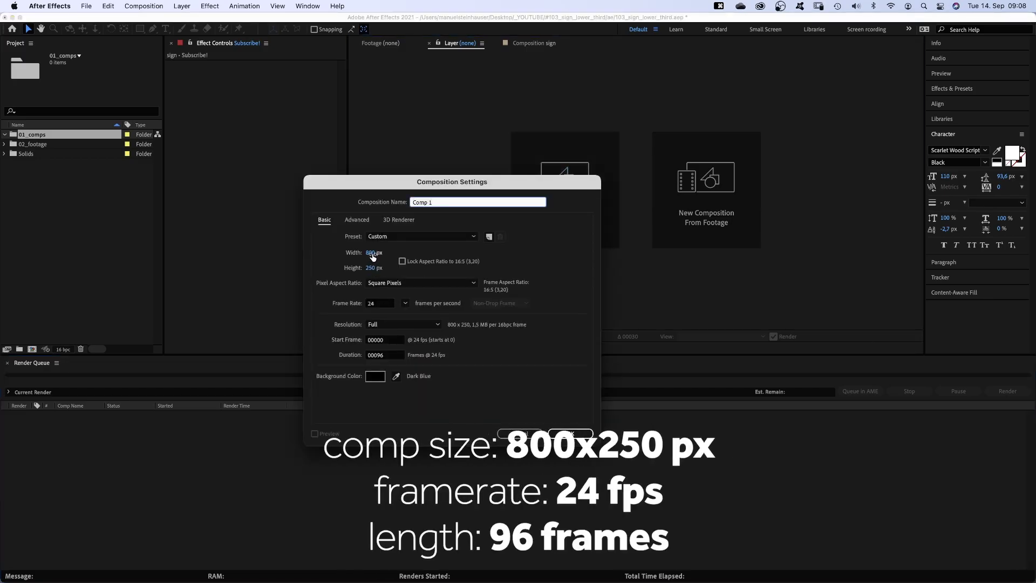
# Name the composition 'sign', then add a rounded rectangle filling the whole comp.
pyautogui.write('sign')
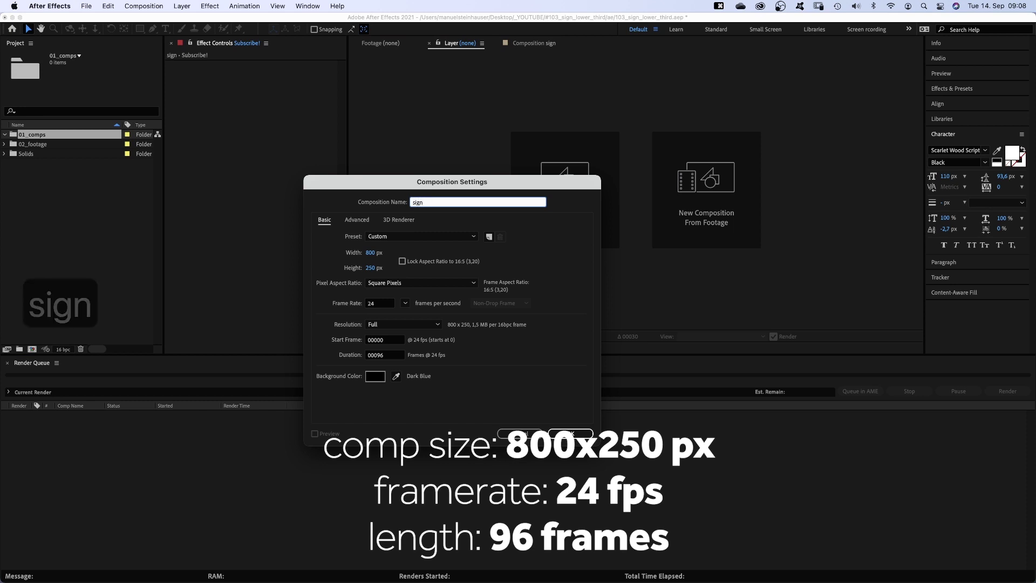
pyautogui.press('Return')
pyautogui.click(140, 30)
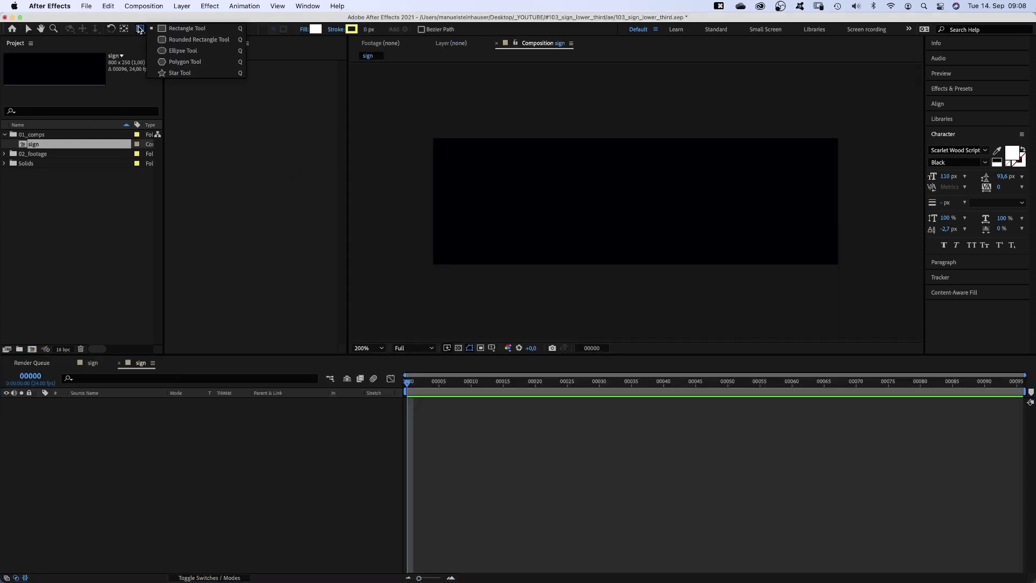
pyautogui.click(143, 31)
pyautogui.doubleClick(140, 30)
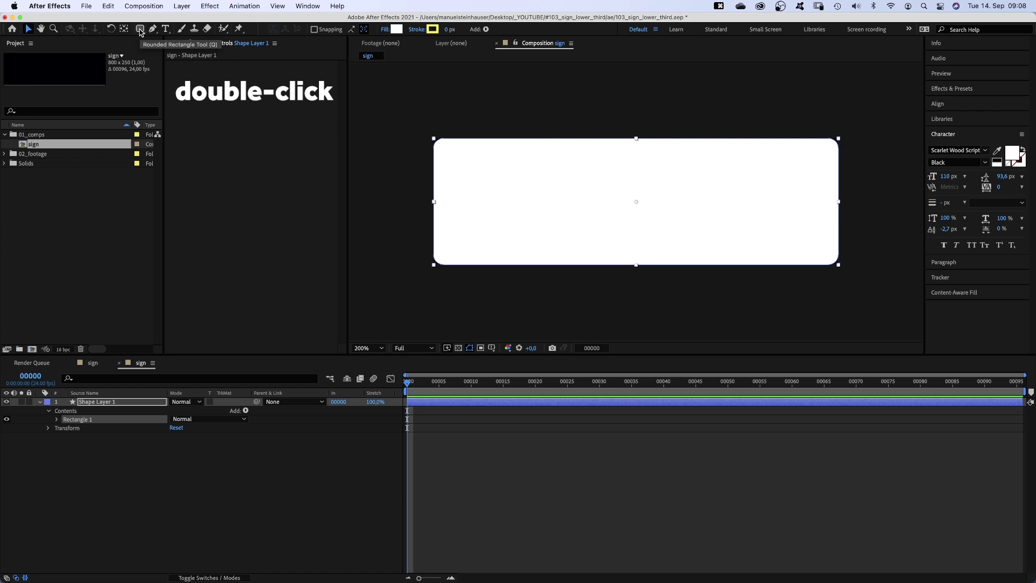
# Rename the shape layer to 'background' and expose its rectangle path properties.
pyautogui.click(95, 405)
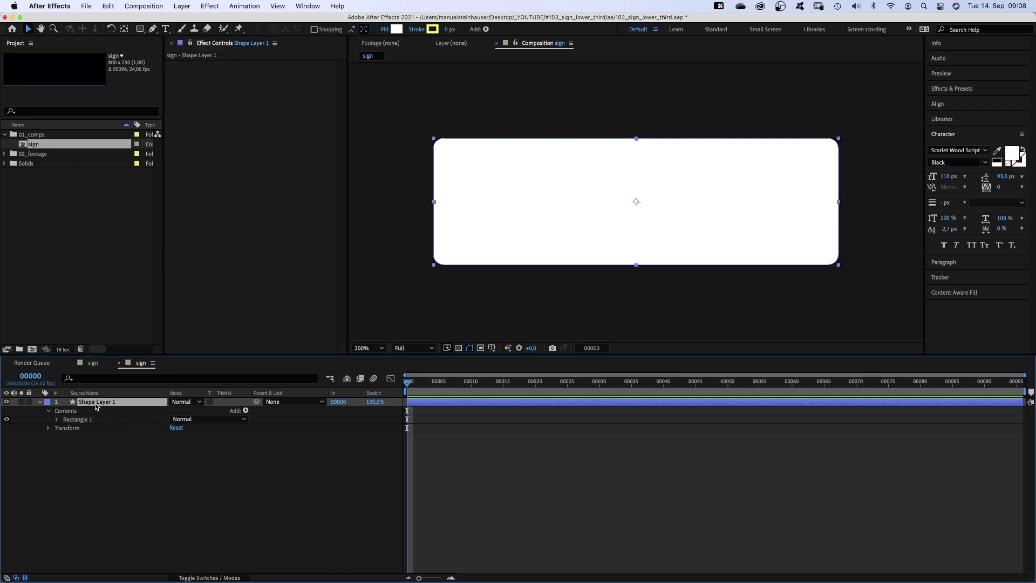
pyautogui.press('Return')
pyautogui.write('background')
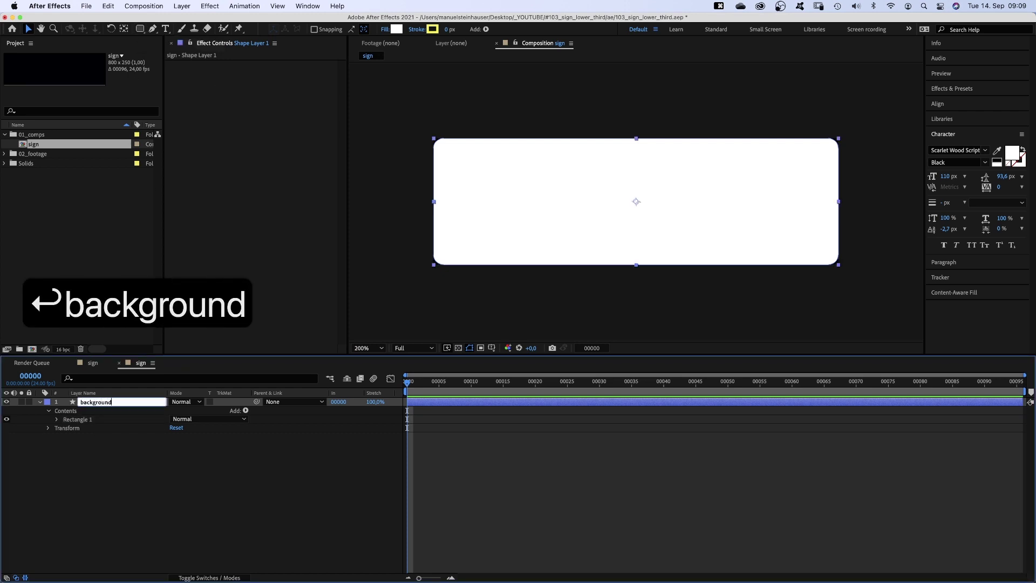
pyautogui.press('Return')
pyautogui.click(57, 420)
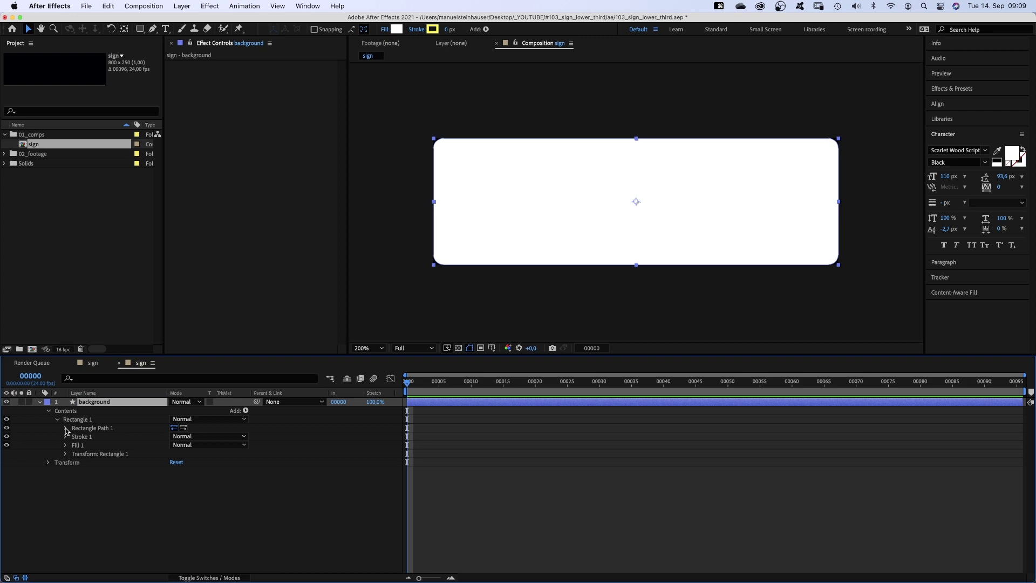
pyautogui.click(65, 428)
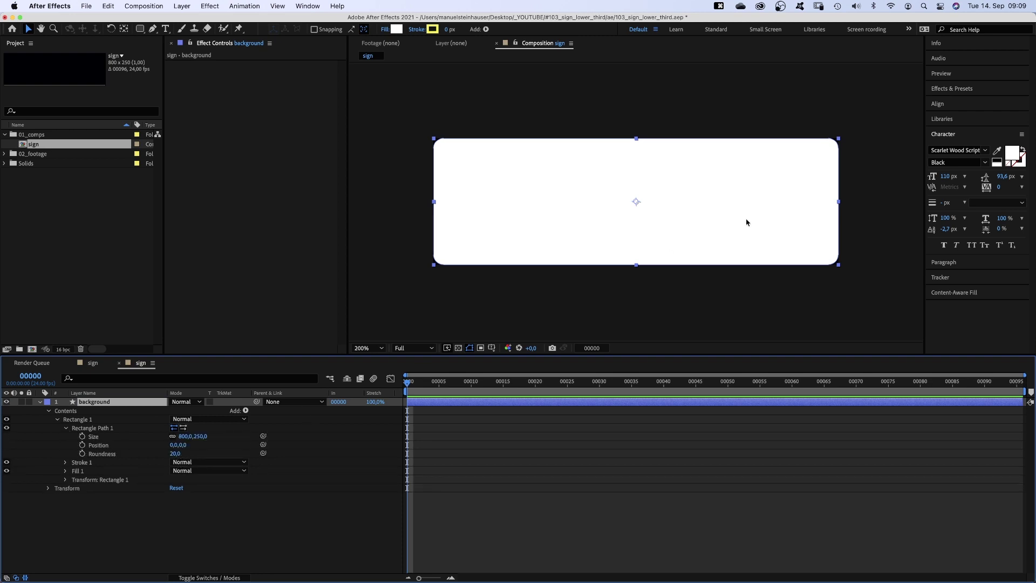
# Apply Gradient Ramp to the background, starting lower-left and ending upper-right.
pyautogui.click(985, 90)
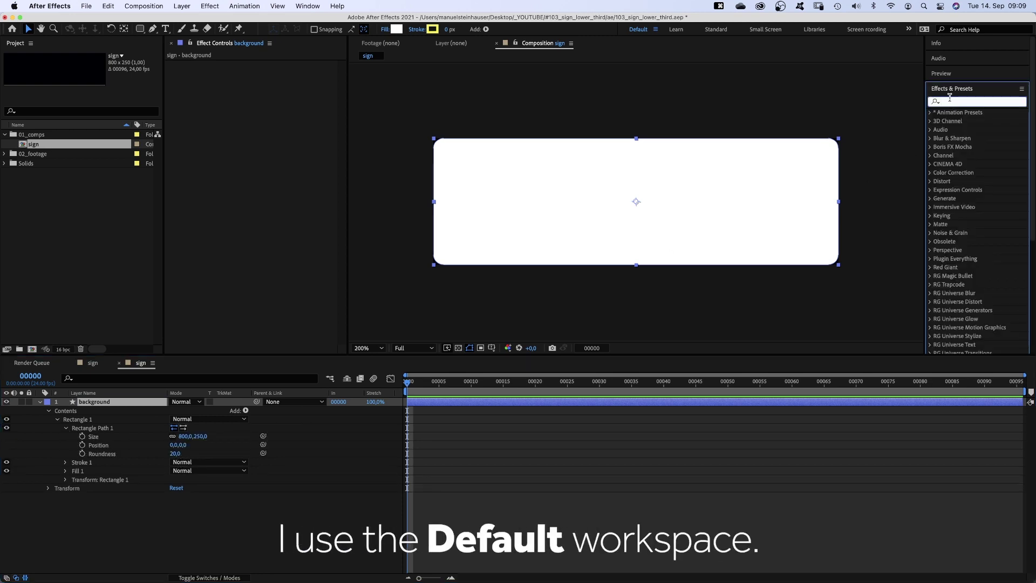
pyautogui.write('gradient')
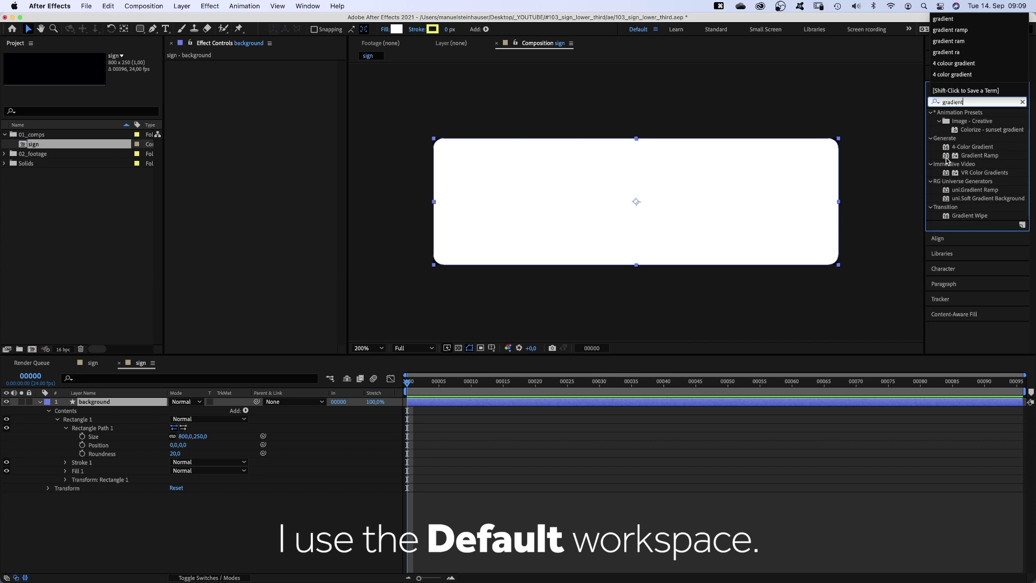
pyautogui.moveTo(947, 159); pyautogui.dragTo(875, 196)
pyautogui.moveTo(216, 74); pyautogui.dragTo(215, 76)
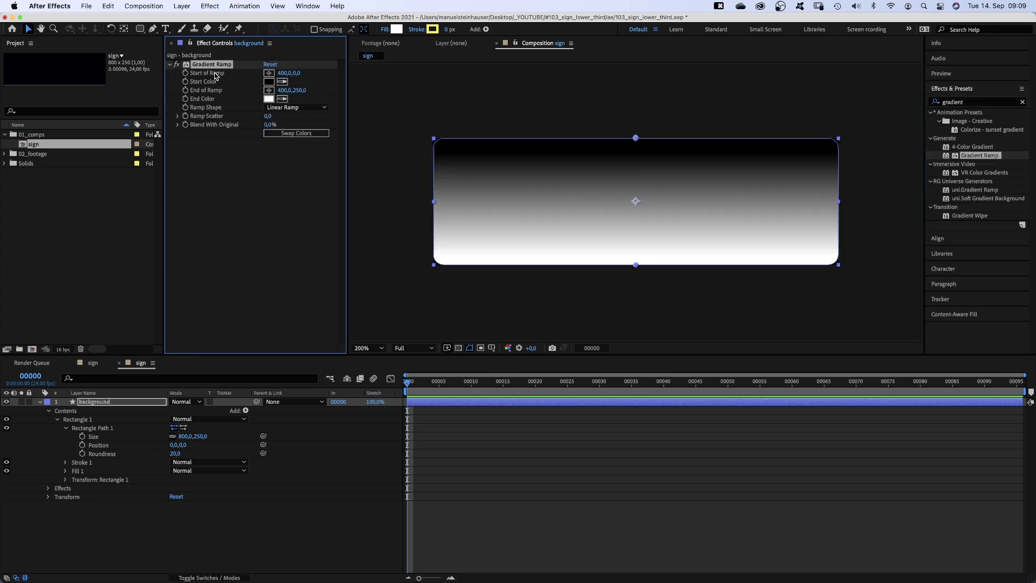
pyautogui.click(269, 72)
pyautogui.click(407, 287)
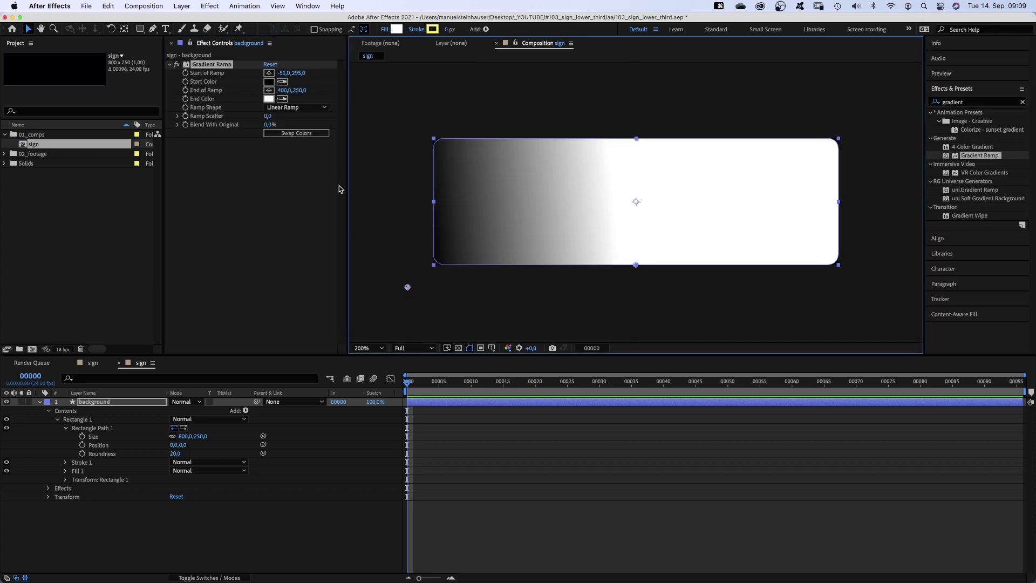
pyautogui.click(269, 90)
pyautogui.click(899, 121)
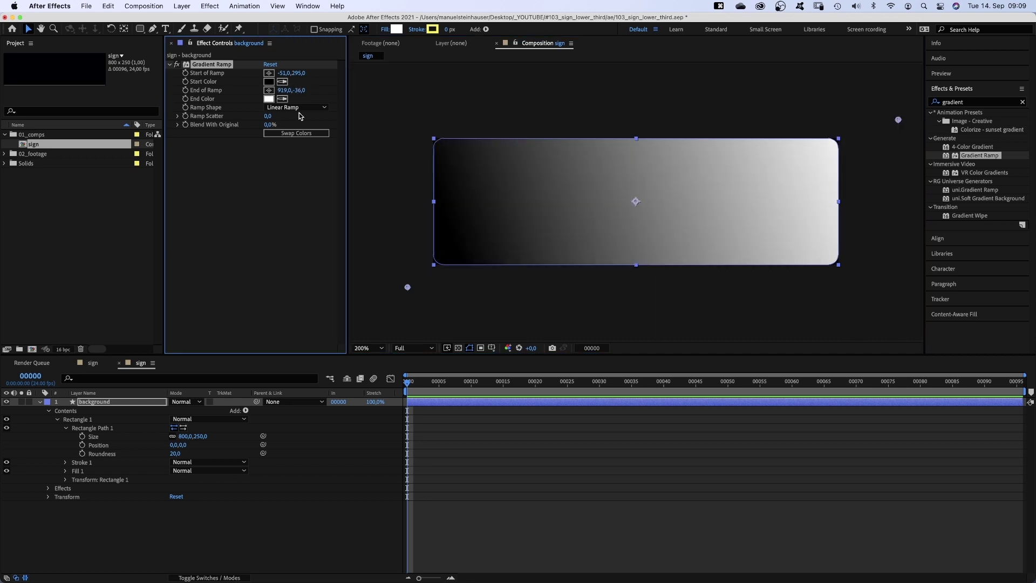
# Set ramp colours to dark blue 001964 and pink FF3662, with Ramp Scatter about 100.9.
pyautogui.click(267, 82)
pyautogui.moveTo(310, 291); pyautogui.dragTo(248, 332)
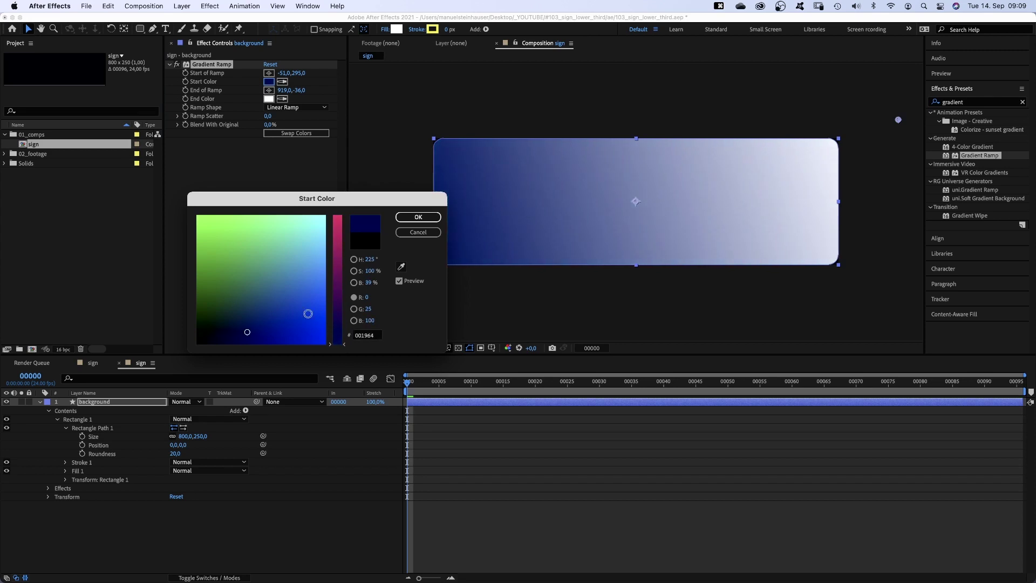
pyautogui.click(417, 217)
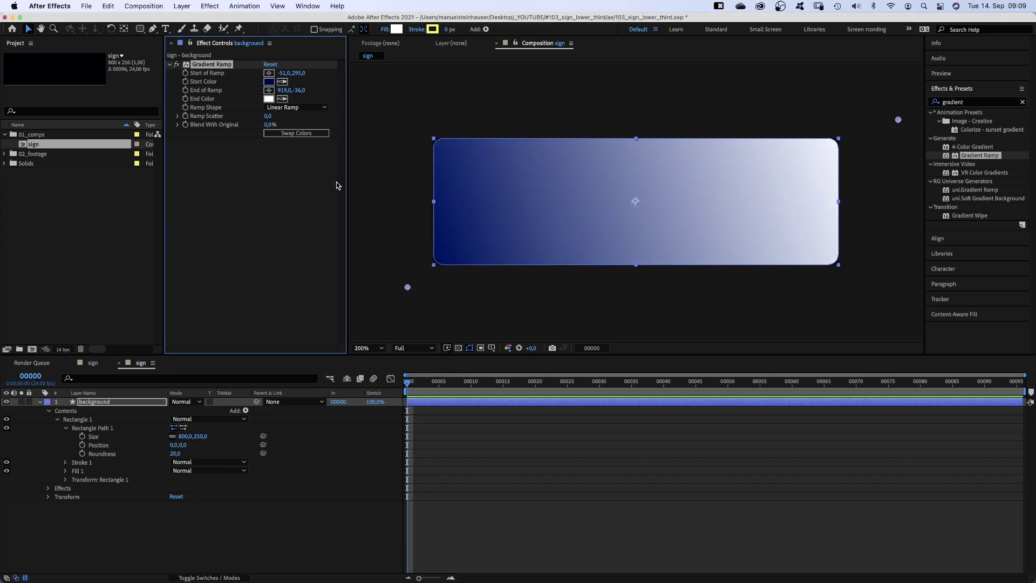
pyautogui.click(269, 100)
pyautogui.moveTo(249, 303); pyautogui.dragTo(246, 317)
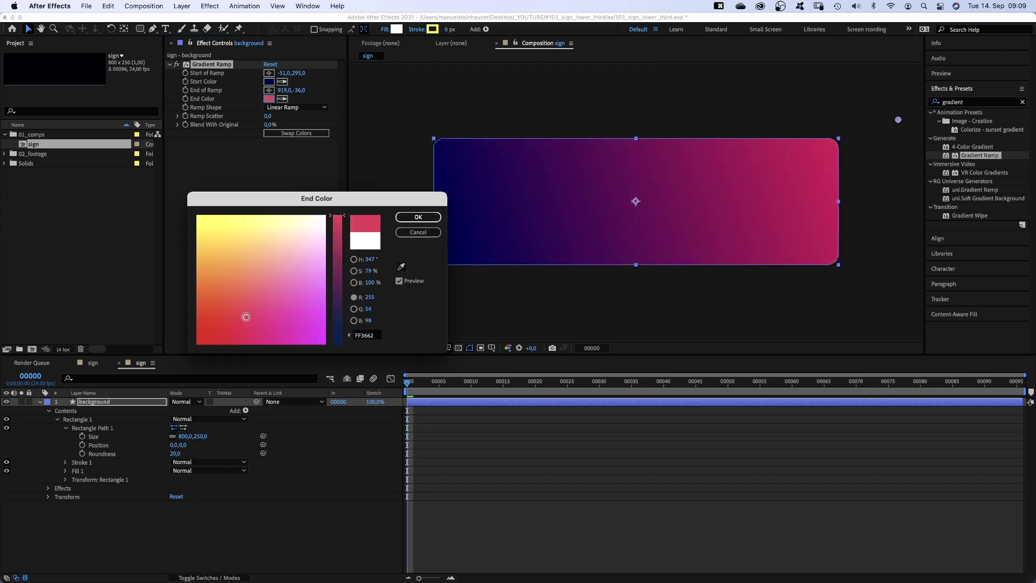
pyautogui.click(409, 219)
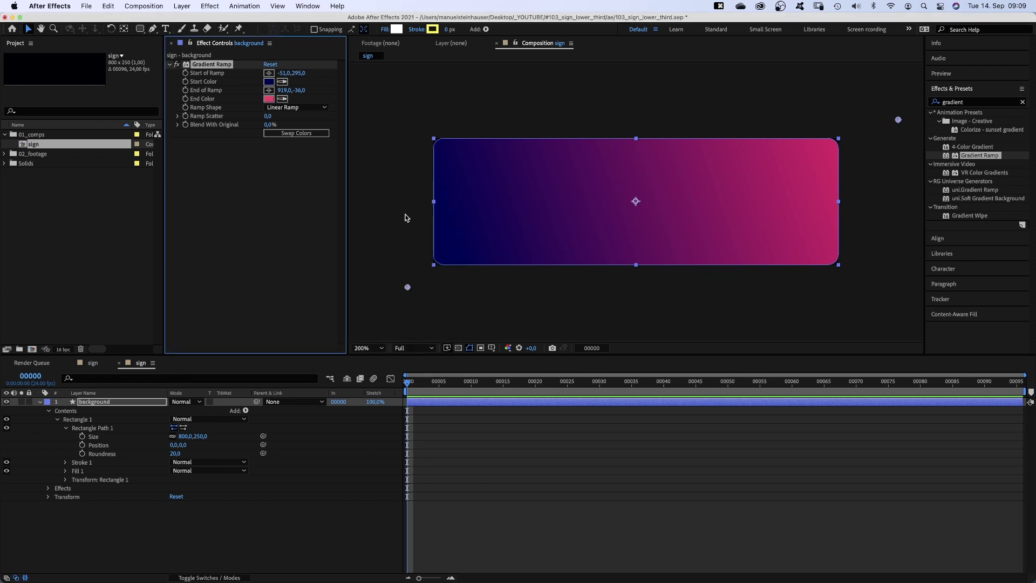
pyautogui.moveTo(267, 116); pyautogui.dragTo(282, 116)
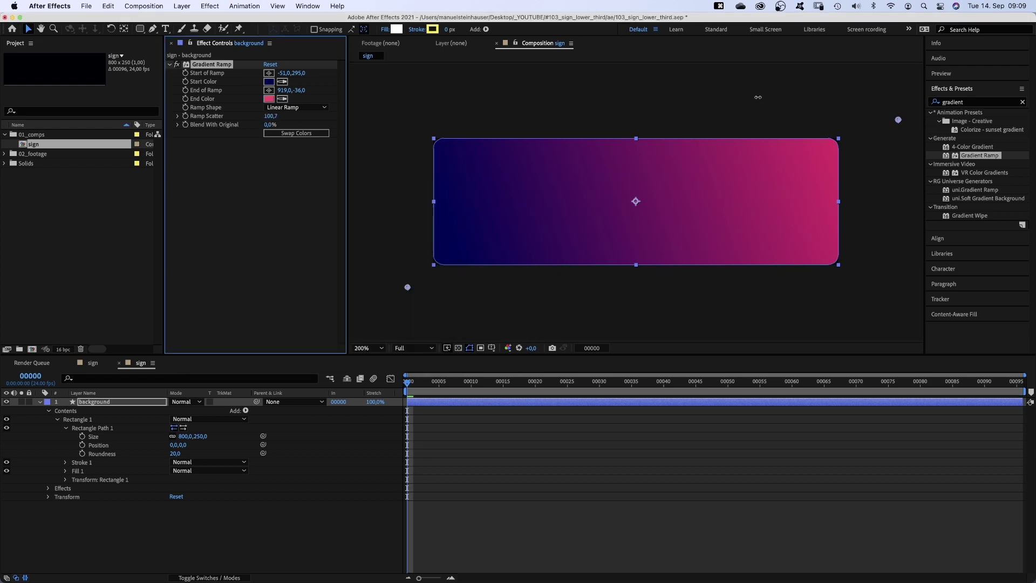
pyautogui.moveTo(758, 98); pyautogui.dragTo(706, 94)
pyautogui.click(167, 29)
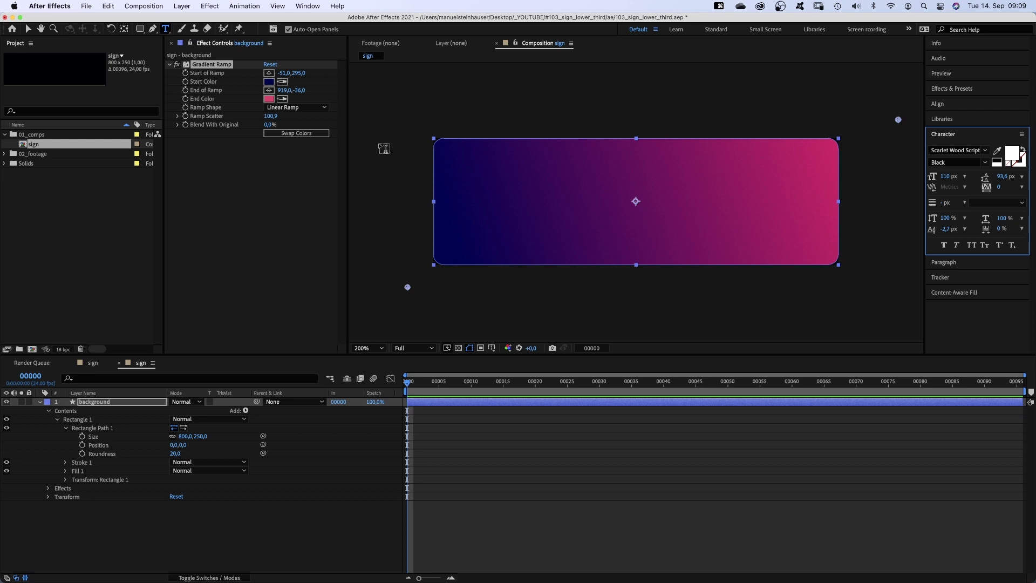
# Add a 'Subscribe!' text layer and drag it to the centre of the sign.
pyautogui.click(506, 219)
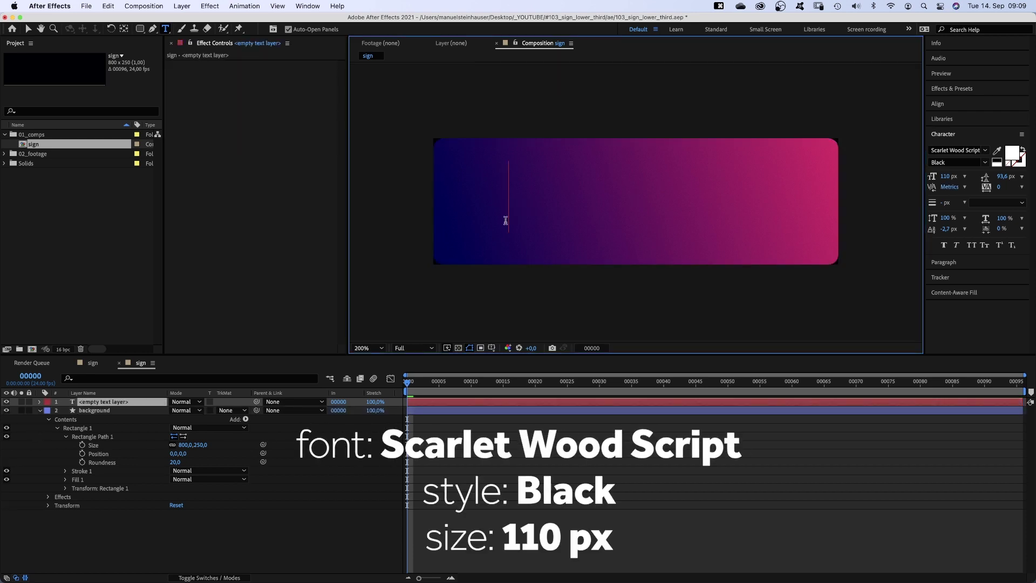
pyautogui.write('Subscribe')
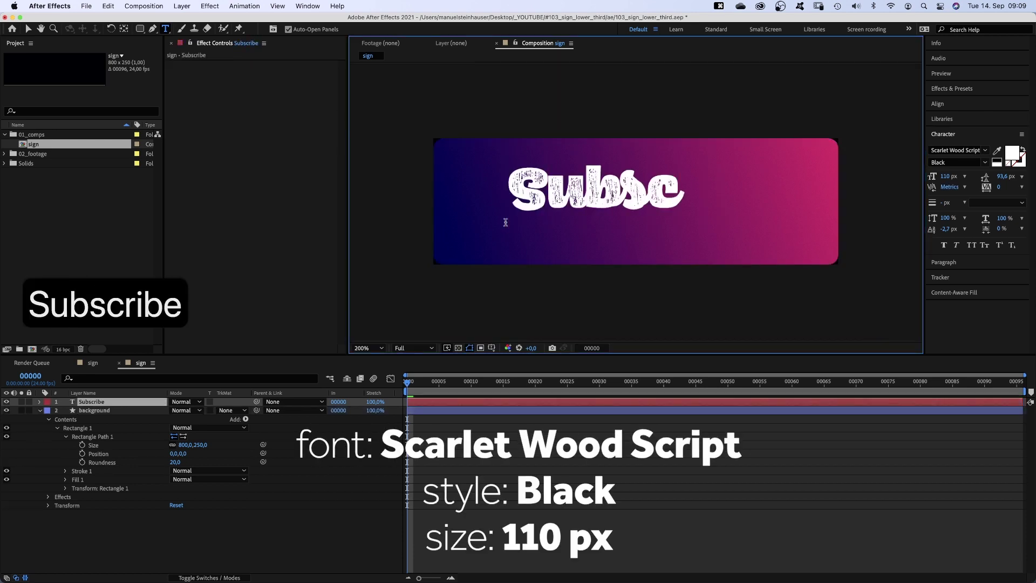
pyautogui.write('!')
pyautogui.click(28, 29)
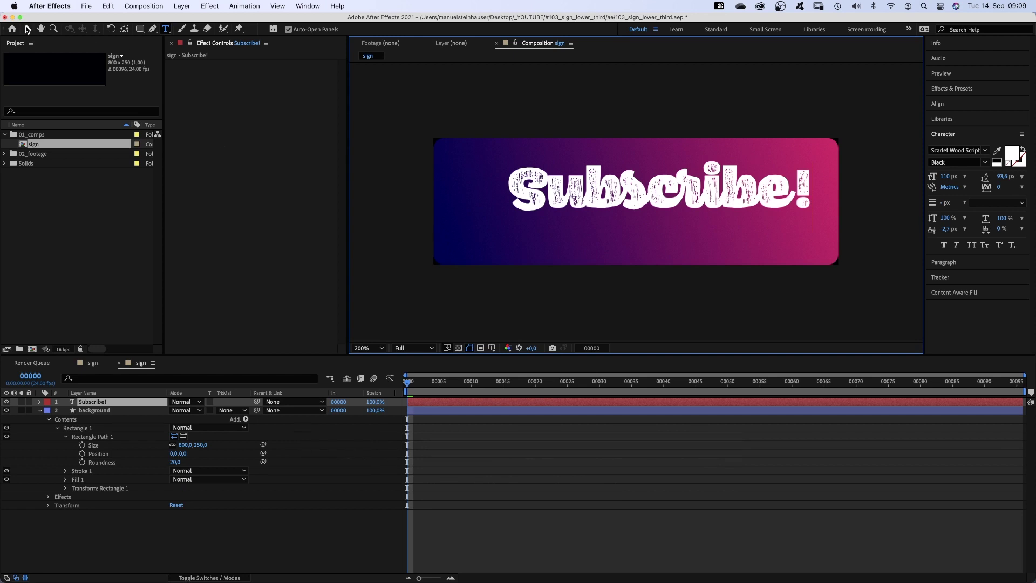
pyautogui.moveTo(695, 200); pyautogui.dragTo(674, 215)
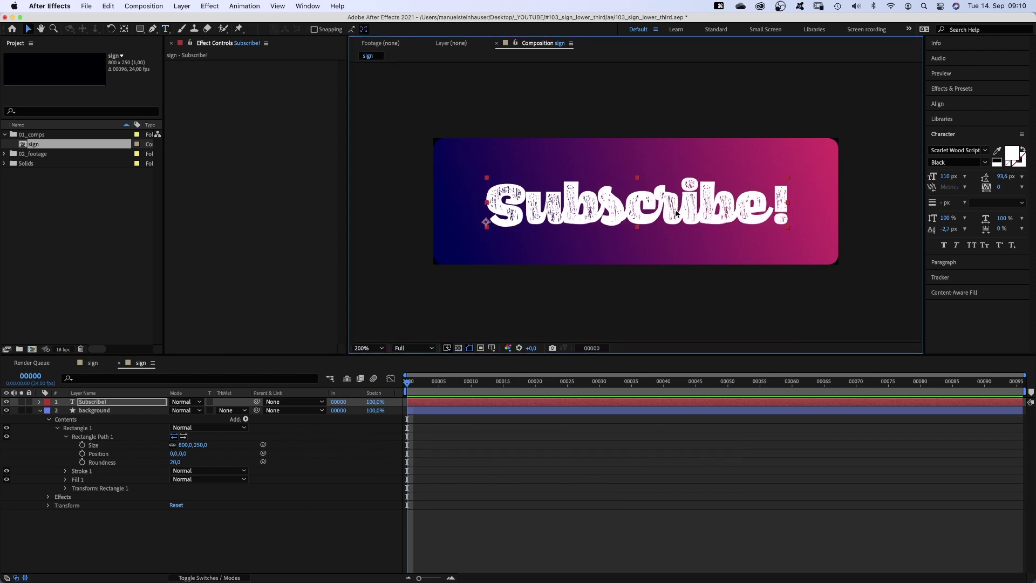
# Create a 1920×1080 composition named title_animation.
pyautogui.press('super+n')
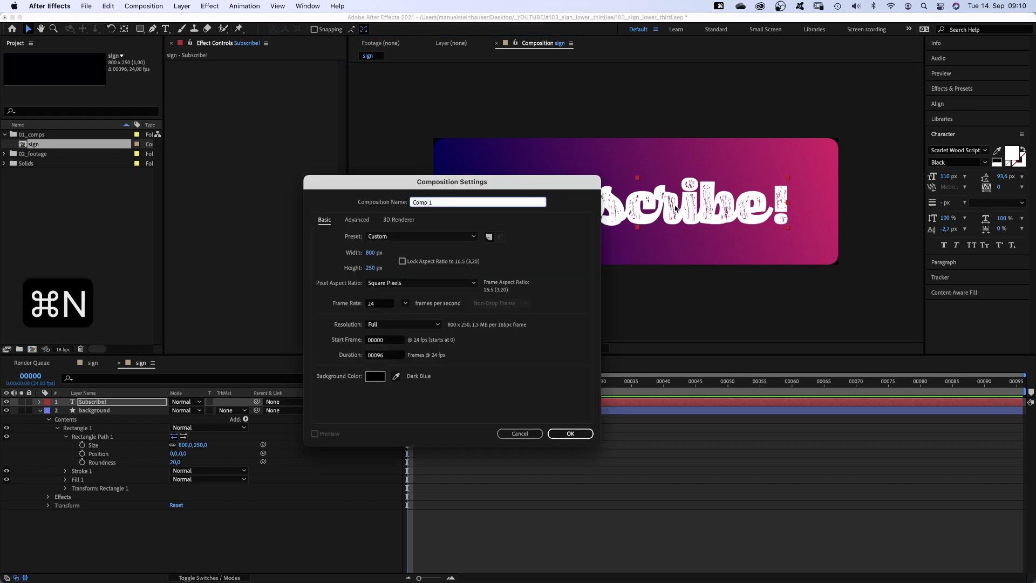
pyautogui.click(374, 253)
pyautogui.write('1920')
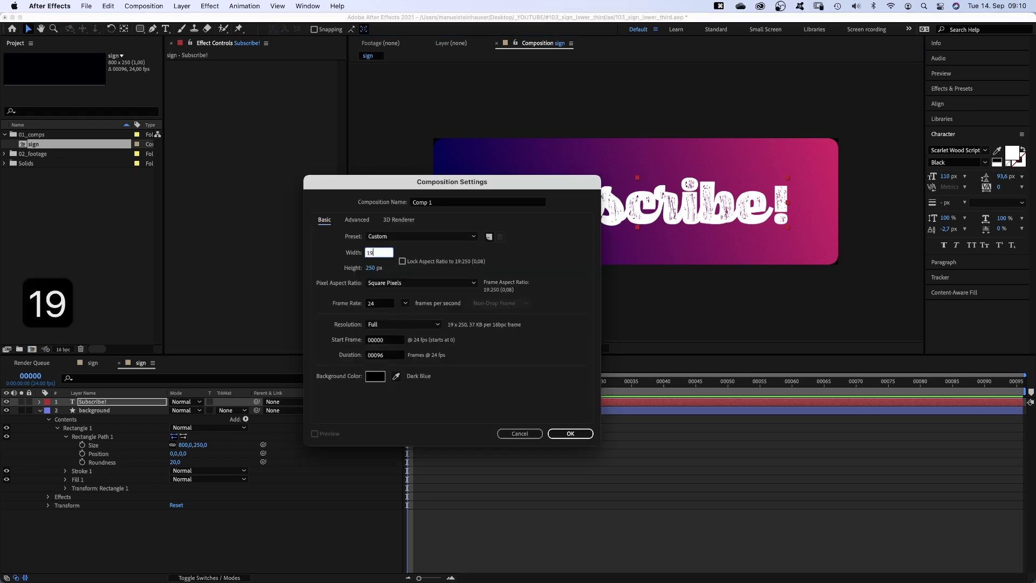
pyautogui.press('Tab')
pyautogui.write('1080')
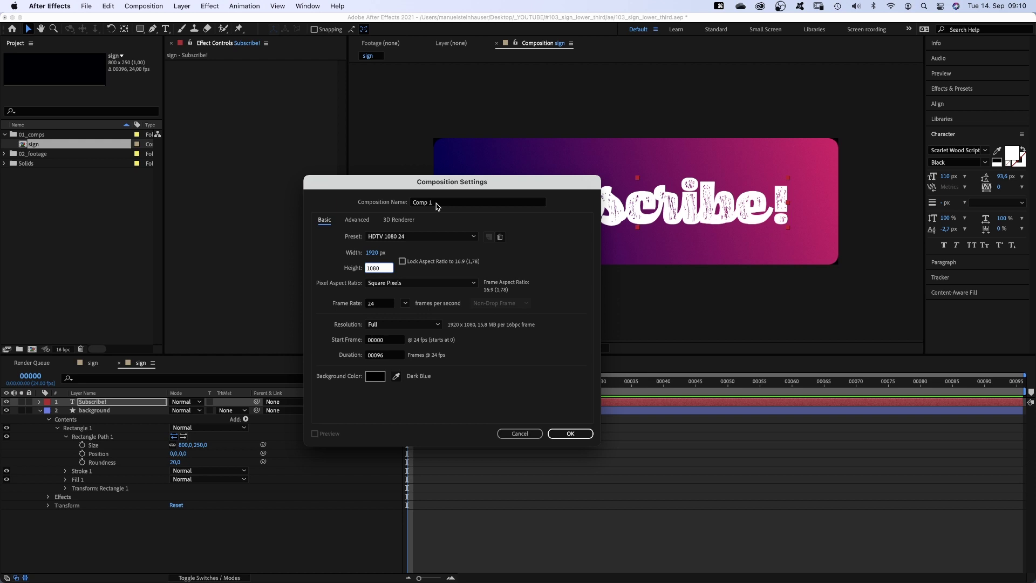
pyautogui.click(439, 206)
pyautogui.write('title_animation')
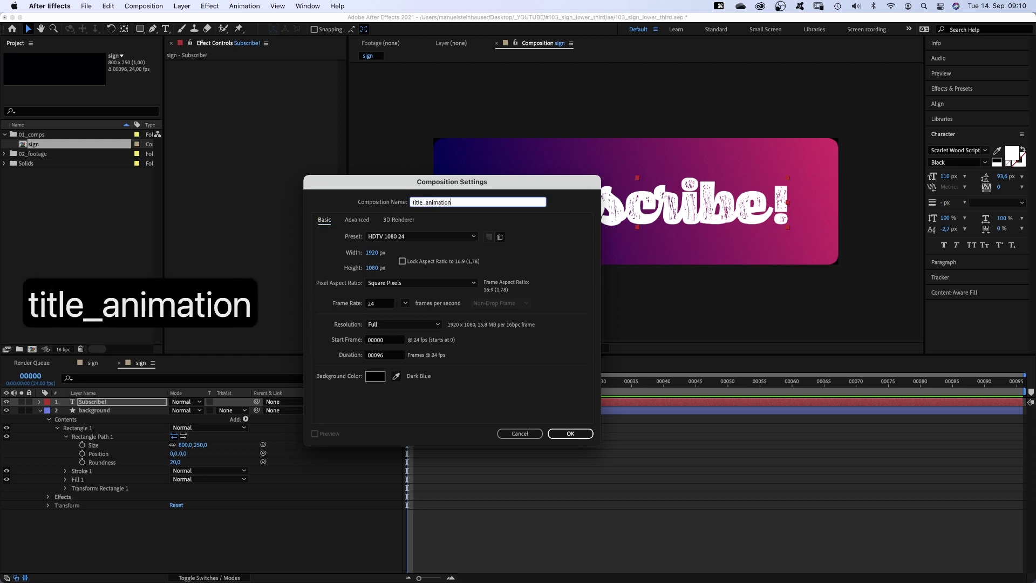
pyautogui.press('Return')
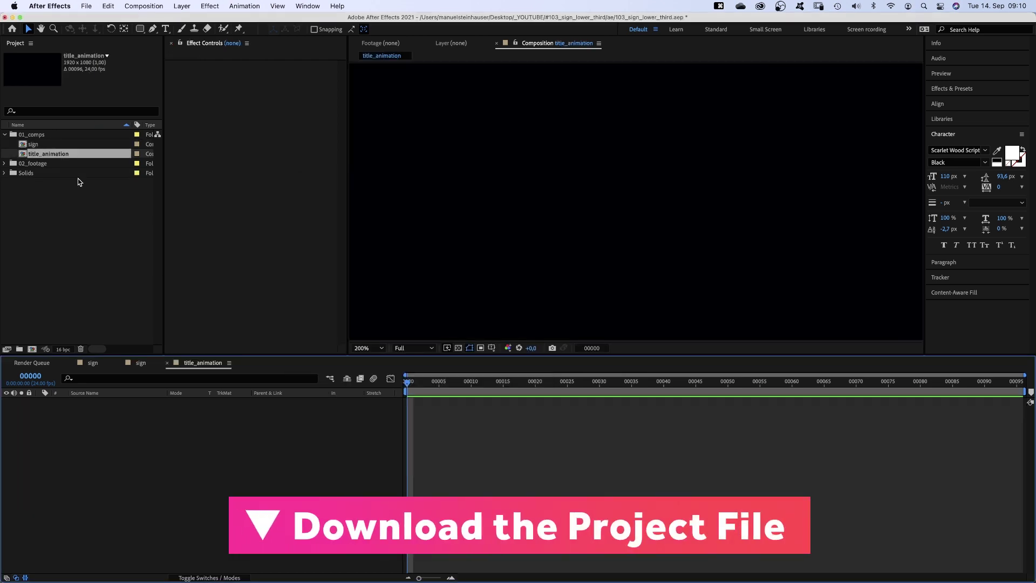
# Place the sign comp in title_animation and move it into the lower half of the frame.
pyautogui.moveTo(34, 144); pyautogui.dragTo(144, 445)
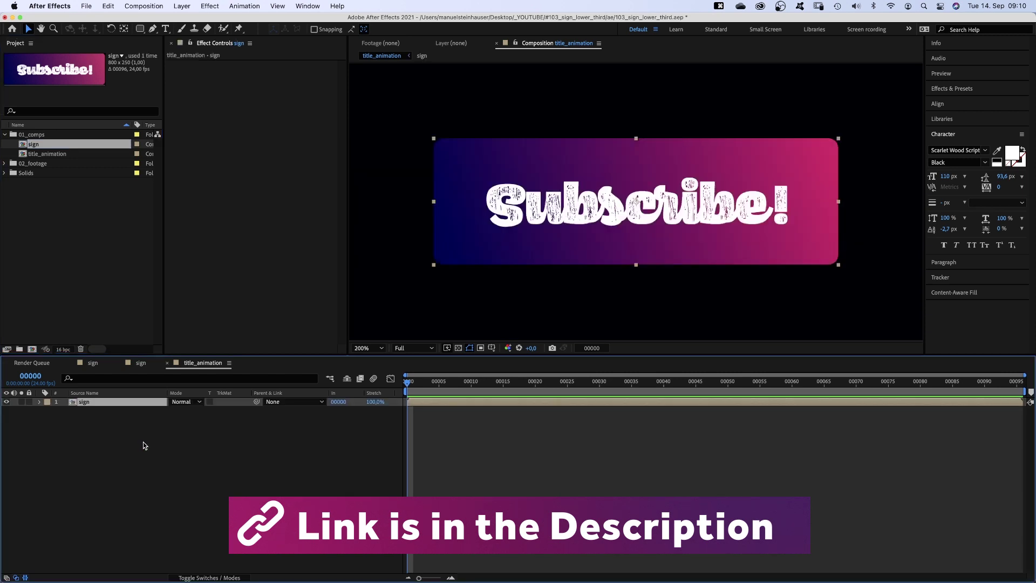
pyautogui.press(',')
pyautogui.moveTo(617, 218); pyautogui.dragTo(622, 284)
pyautogui.moveTo(622, 284); pyautogui.dragTo(623, 281)
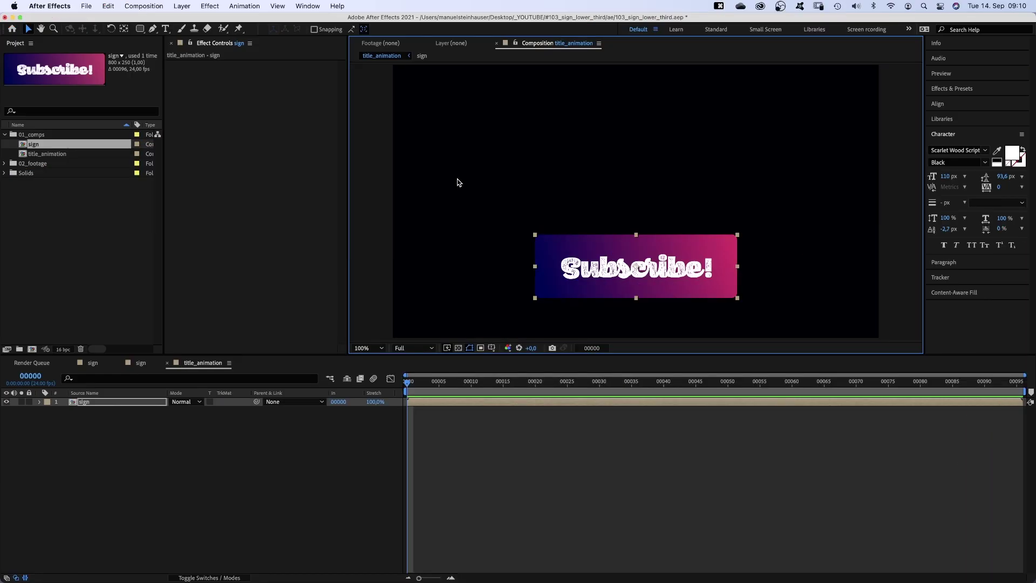
# Draw a plain rectangle beside the left end of the sign.
pyautogui.click(152, 30)
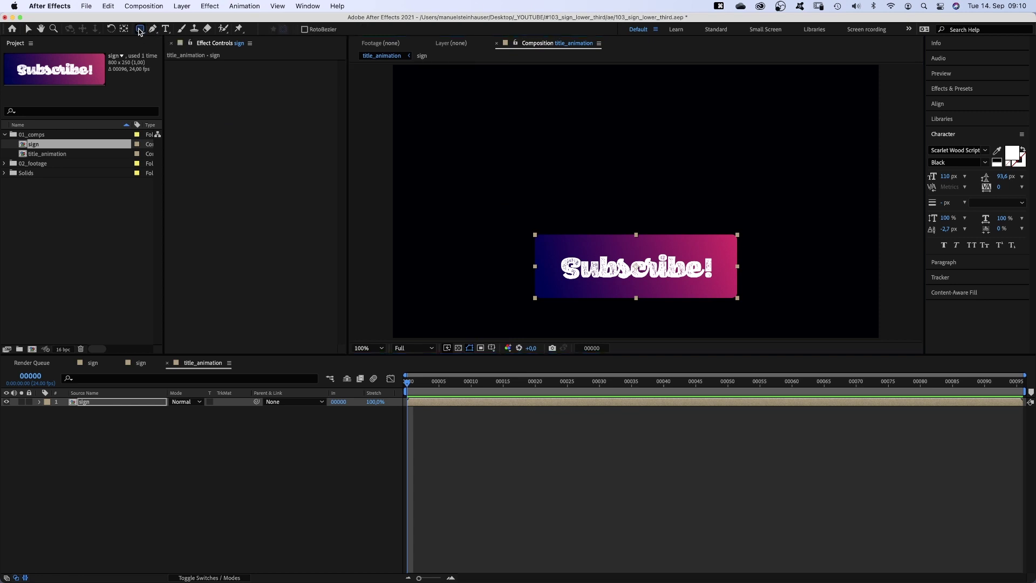
pyautogui.click(139, 31)
pyautogui.click(169, 31)
pyautogui.moveTo(506, 258); pyautogui.dragTo(552, 293)
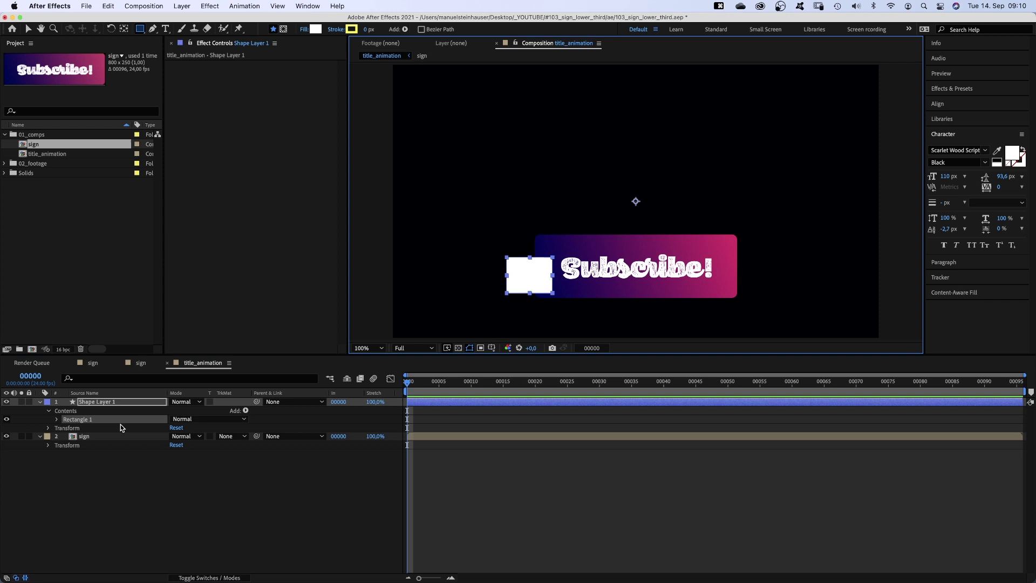
# Set the rectangle's size to 125 × 110.
pyautogui.click(58, 420)
pyautogui.click(66, 428)
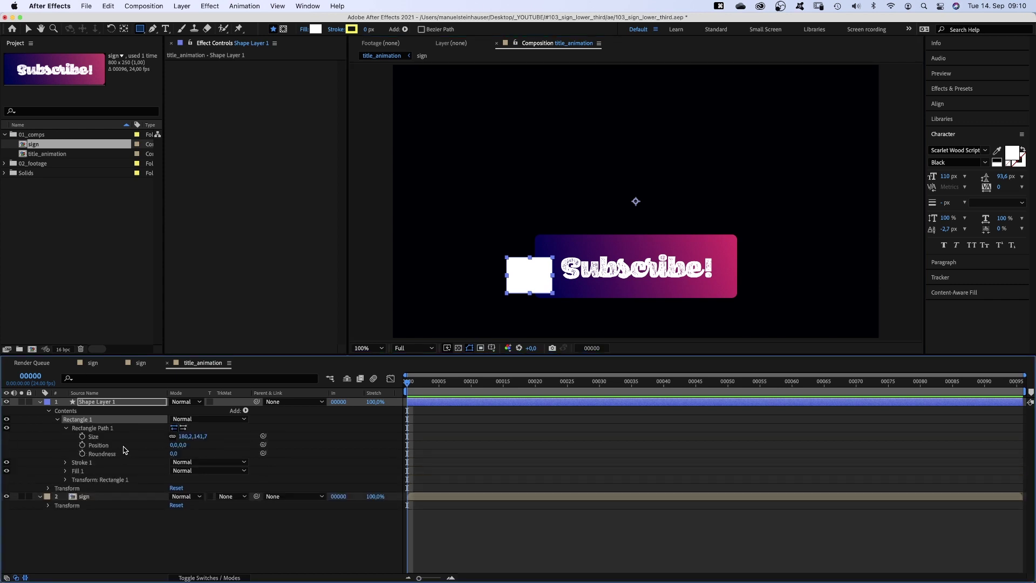
pyautogui.click(185, 436)
pyautogui.write('125')
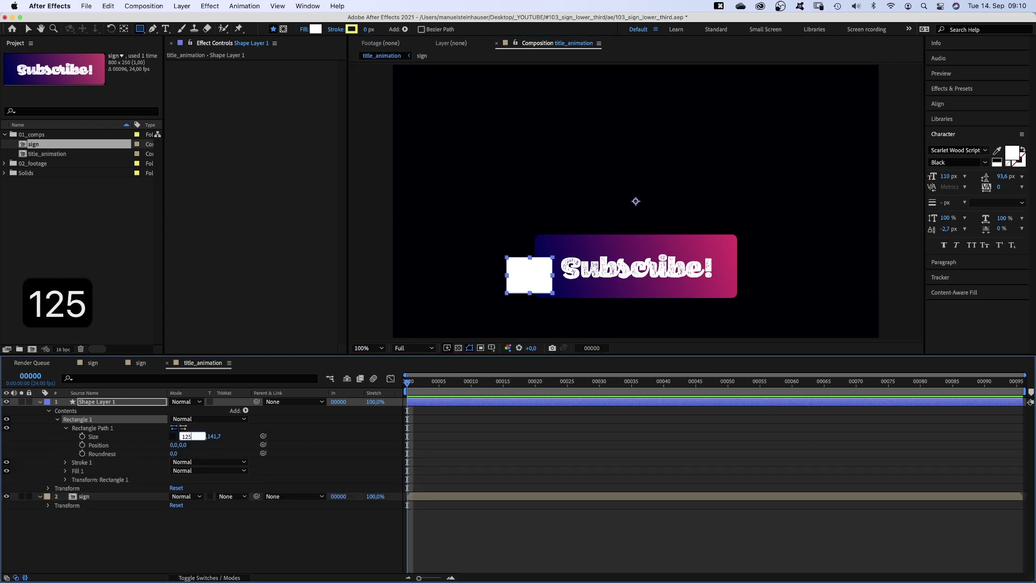
pyautogui.press('Tab')
pyautogui.write('110')
pyautogui.press('Return')
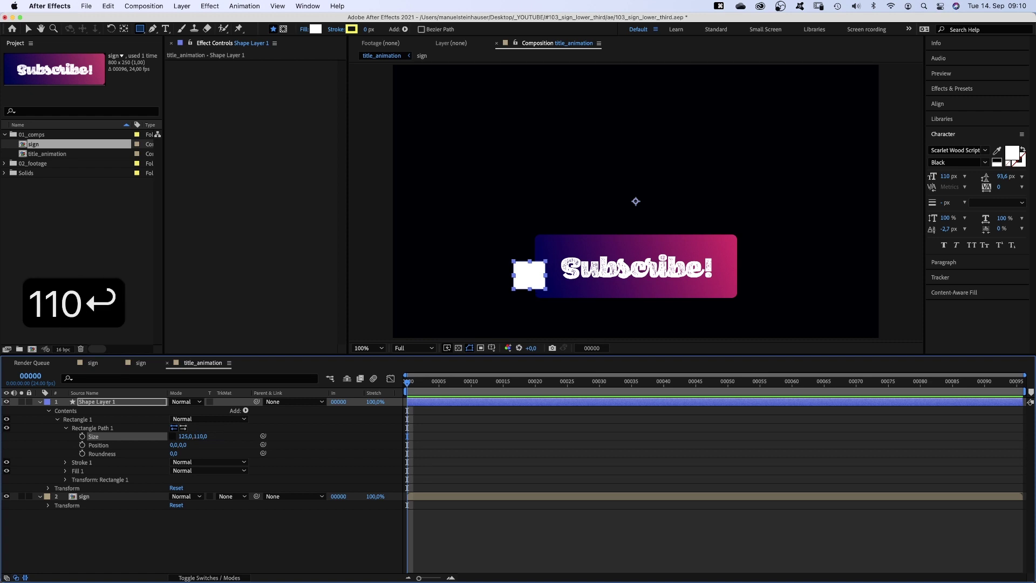
# Give the rectangle no fill and a 2 px stroke, nudge it right, and lock its layer.
pyautogui.click(302, 31)
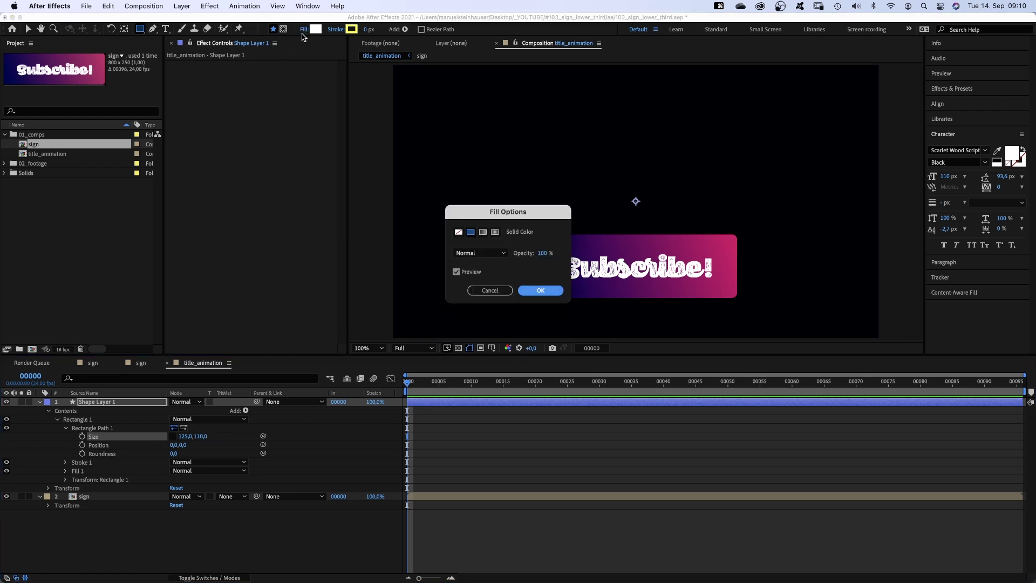
pyautogui.click(458, 232)
pyautogui.click(537, 290)
pyautogui.click(365, 31)
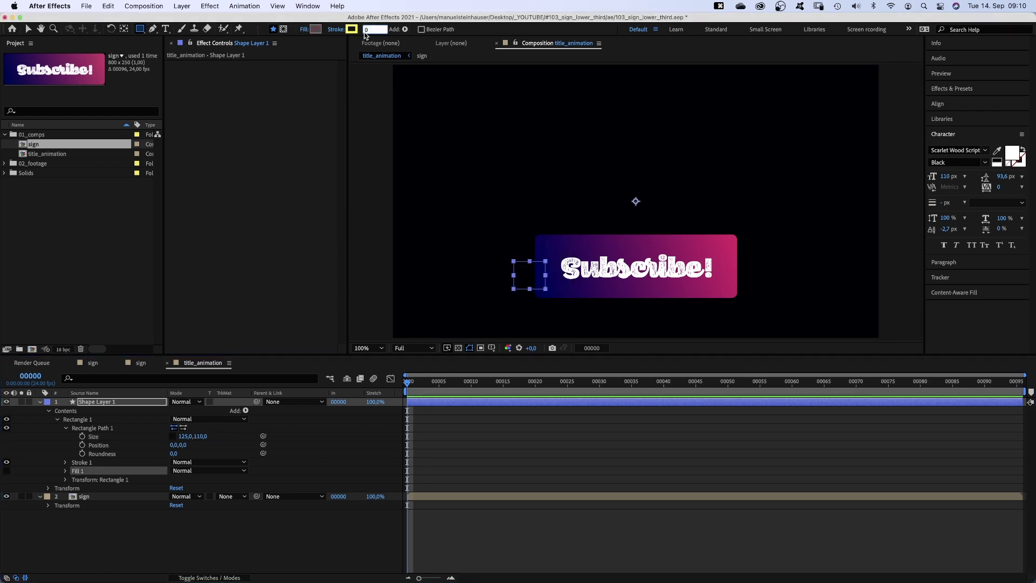
pyautogui.write('2v')
pyautogui.moveTo(528, 282); pyautogui.dragTo(530, 285)
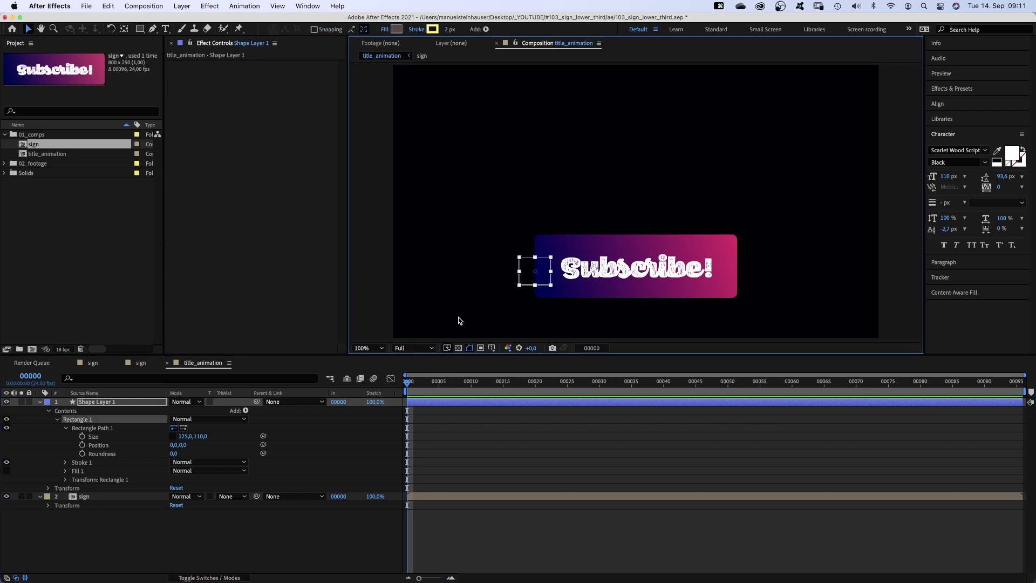
pyautogui.click(29, 401)
pyautogui.press('.')
pyautogui.press('.')
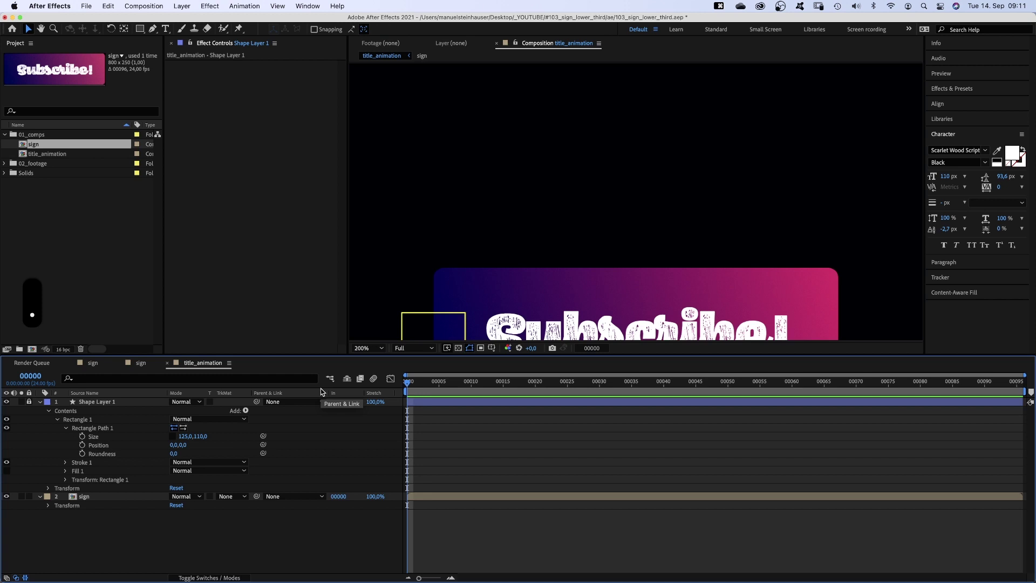
pyautogui.press('space')
# Start a pen outline in the box with the first point and top fingertips and notches.
pyautogui.moveTo(513, 283); pyautogui.dragTo(806, 27)
pyautogui.moveTo(643, 233); pyautogui.dragTo(647, 214)
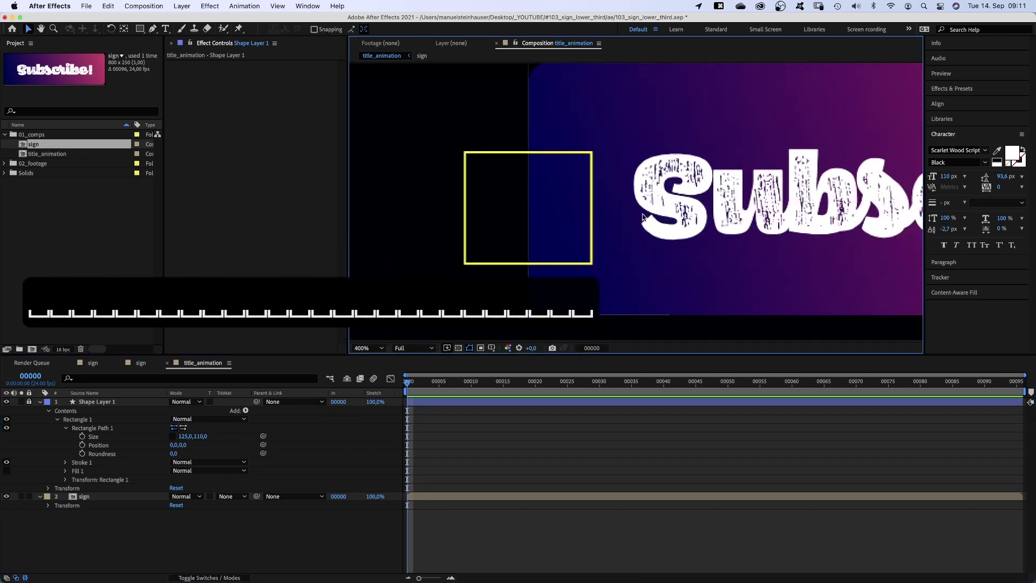
pyautogui.click(148, 30)
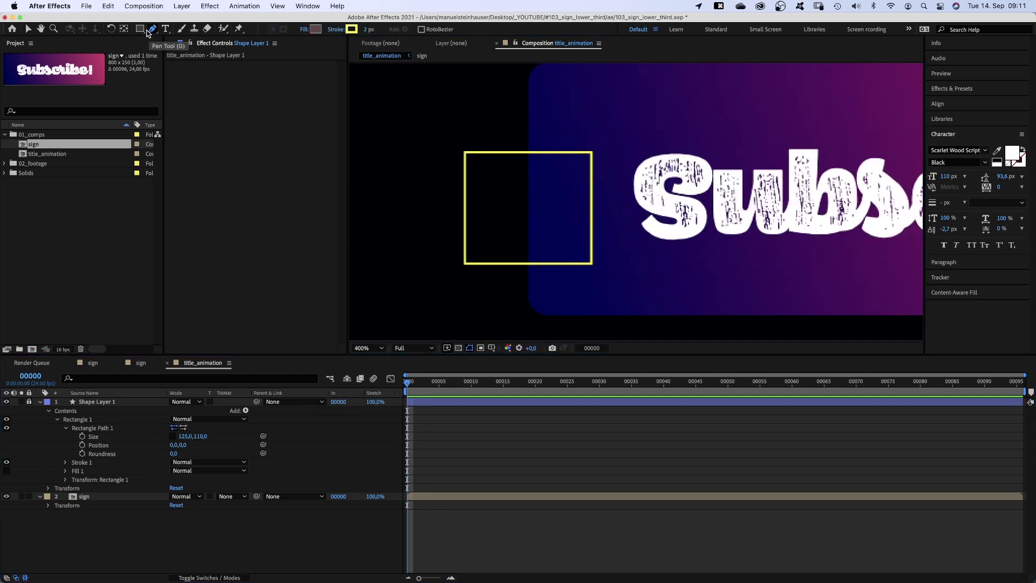
pyautogui.click(524, 159)
pyautogui.click(583, 169)
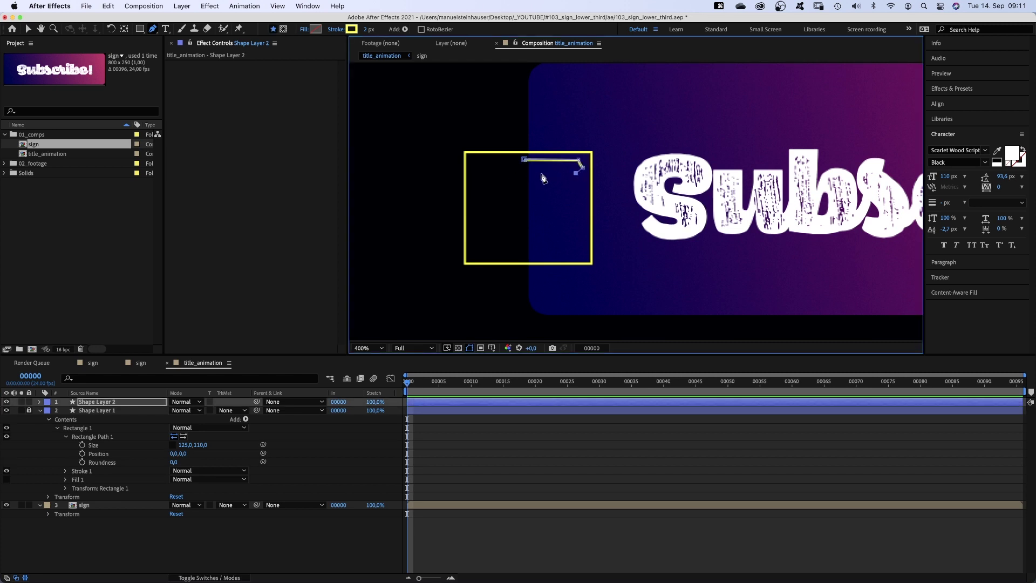
pyautogui.click(584, 184)
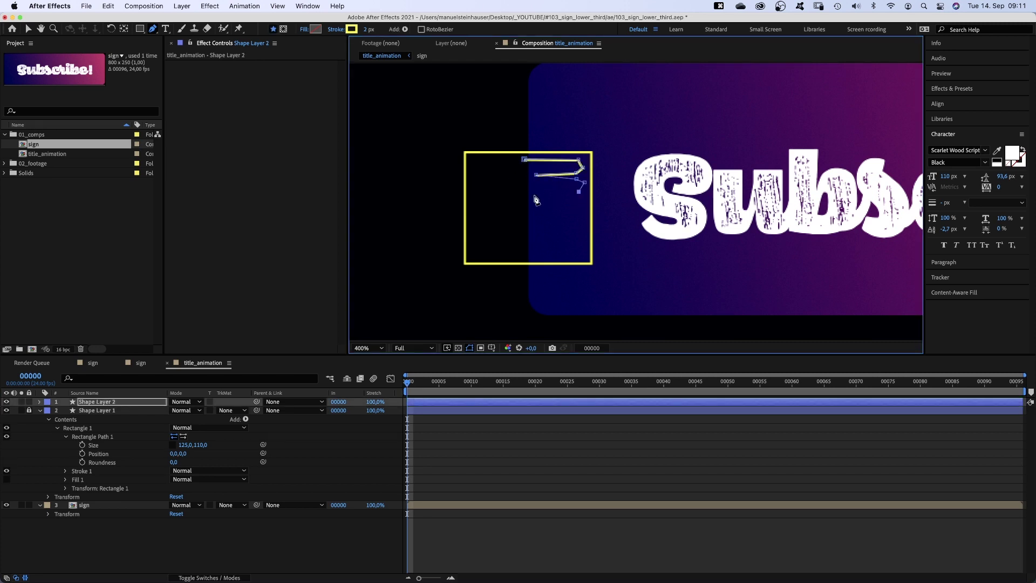
pyautogui.click(536, 194)
pyautogui.click(585, 210)
# Finish the finger zigzag down the box, add the left corners, and close the outline.
pyautogui.click(536, 221)
pyautogui.click(577, 228)
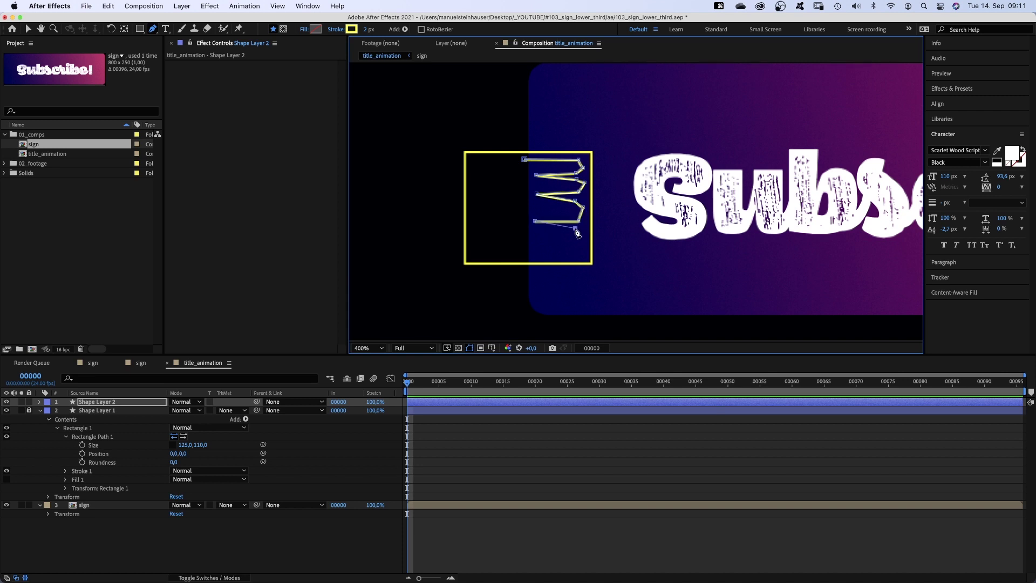
pyautogui.click(582, 237)
pyautogui.click(576, 250)
pyautogui.click(533, 256)
pyautogui.click(499, 248)
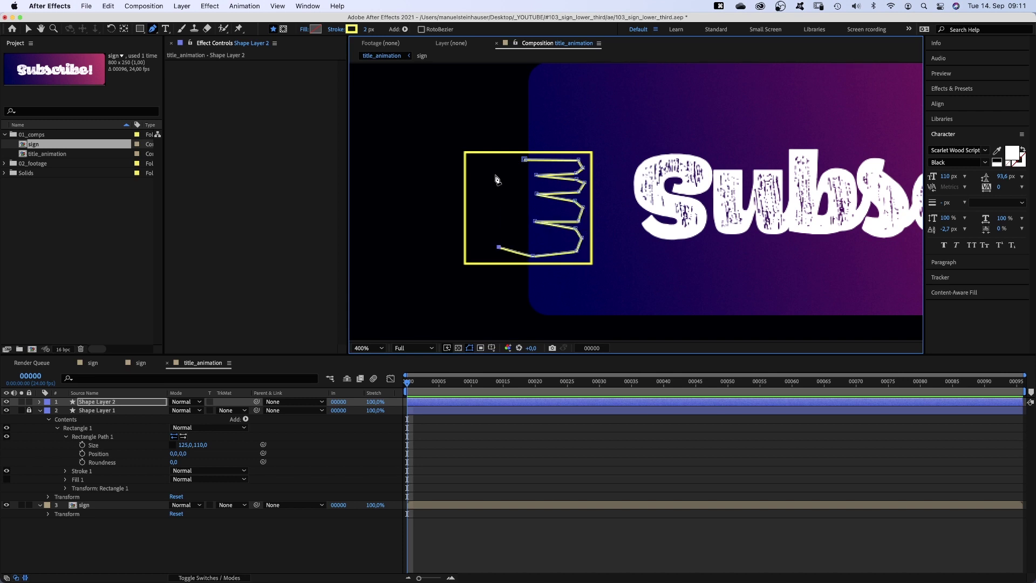
pyautogui.click(475, 174)
pyautogui.click(524, 160)
# Drag the hand's left corners and upper finger points into better positions.
pyautogui.press('v')
pyautogui.moveTo(499, 248); pyautogui.dragTo(477, 240)
pyautogui.moveTo(475, 175); pyautogui.dragTo(477, 174)
pyautogui.moveTo(579, 161); pyautogui.dragTo(578, 157)
pyautogui.moveTo(535, 221); pyautogui.dragTo(535, 231)
pyautogui.moveTo(576, 251); pyautogui.dragTo(558, 255)
# Adjust the remaining finger points and curve the hand's left corner with Convert Vertex.
pyautogui.moveTo(582, 237); pyautogui.dragTo(534, 232)
pyautogui.moveTo(537, 194)
pyautogui.mouseDown()
pyautogui.moveTo(535, 205)
pyautogui.moveTo(534, 182)
pyautogui.mouseUp()
pyautogui.moveTo(535, 202); pyautogui.dragTo(577, 227)
pyautogui.moveTo(582, 208); pyautogui.dragTo(588, 187)
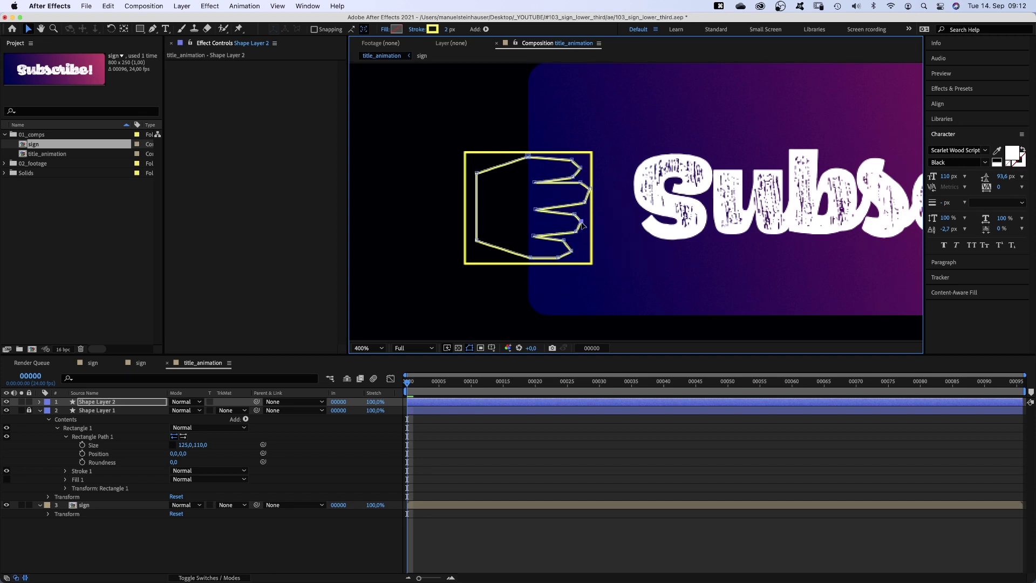
pyautogui.press('g')
pyautogui.moveTo(477, 173); pyautogui.dragTo(467, 190)
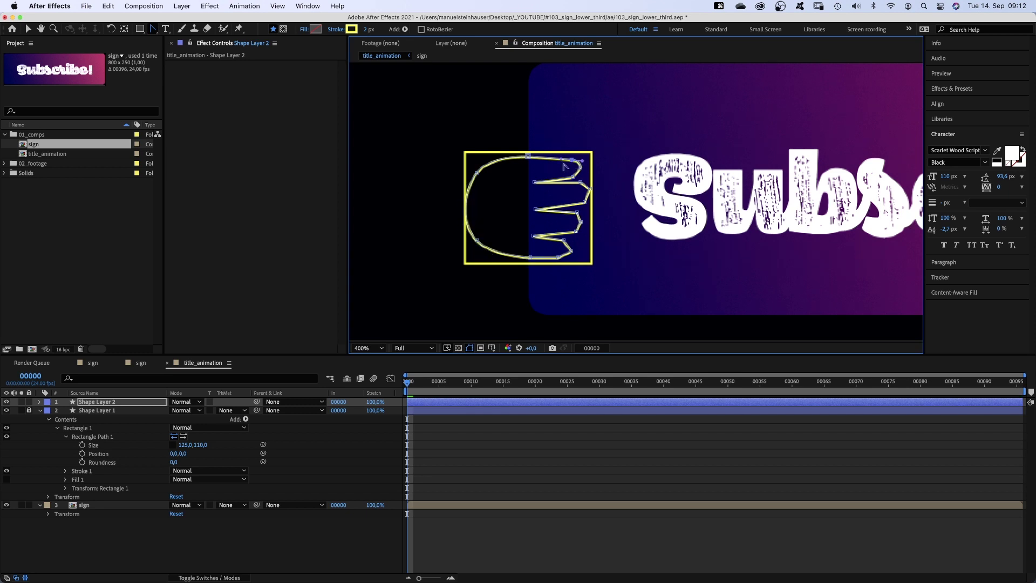
# Alternate Selection and Convert Vertex tools to round the top and middle fingertips.
pyautogui.press('v')
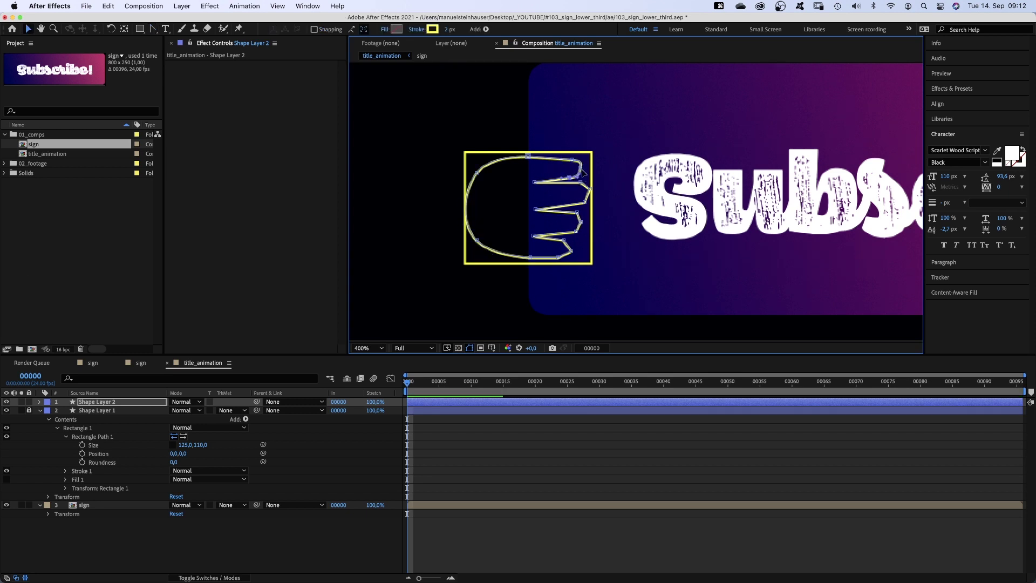
pyautogui.moveTo(573, 160); pyautogui.dragTo(572, 183)
pyautogui.press('g')
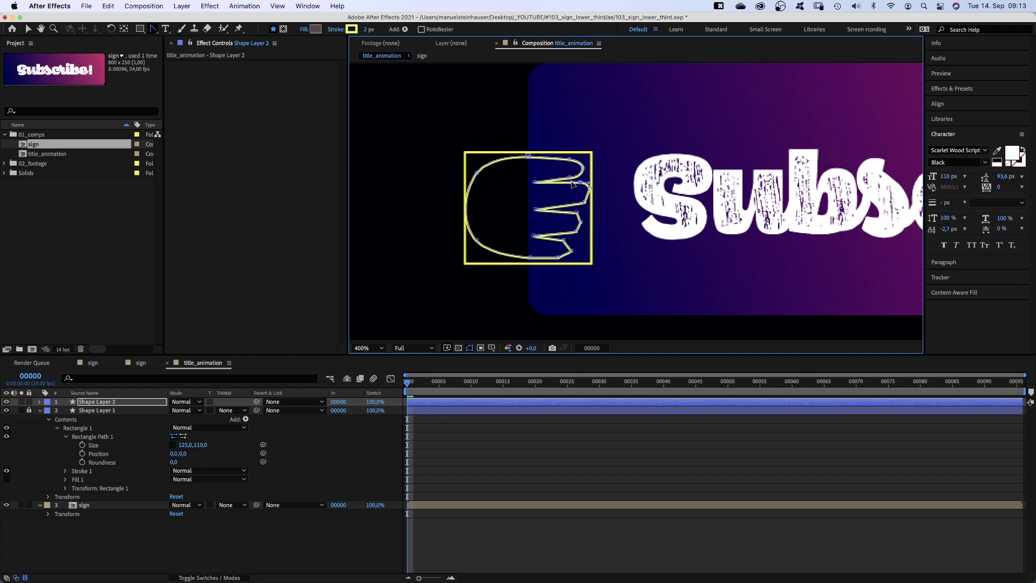
pyautogui.press('v')
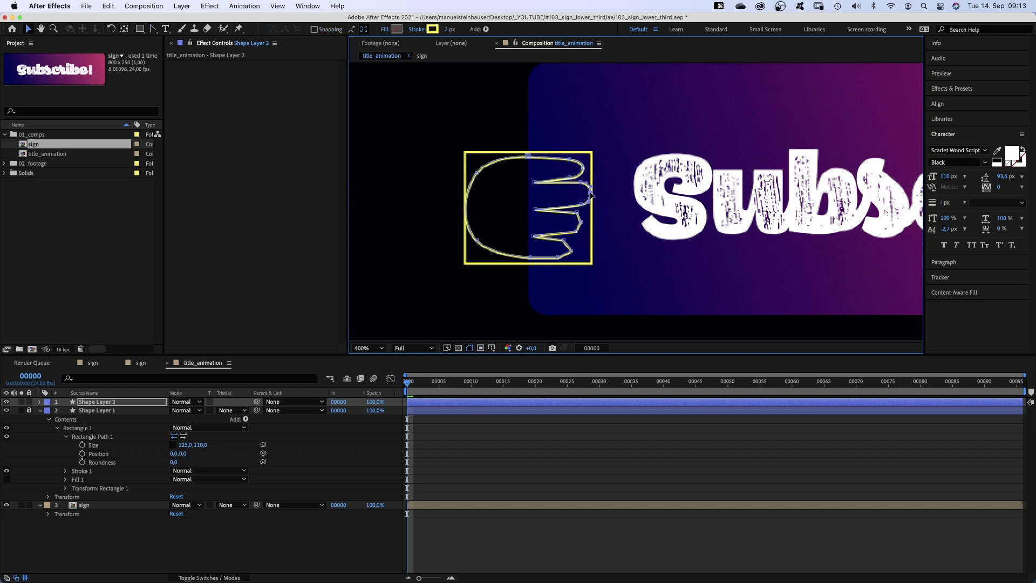
pyautogui.press('g')
pyautogui.moveTo(581, 221); pyautogui.dragTo(574, 254)
pyautogui.press('v')
pyautogui.press('g')
pyautogui.press('v')
pyautogui.press('g')
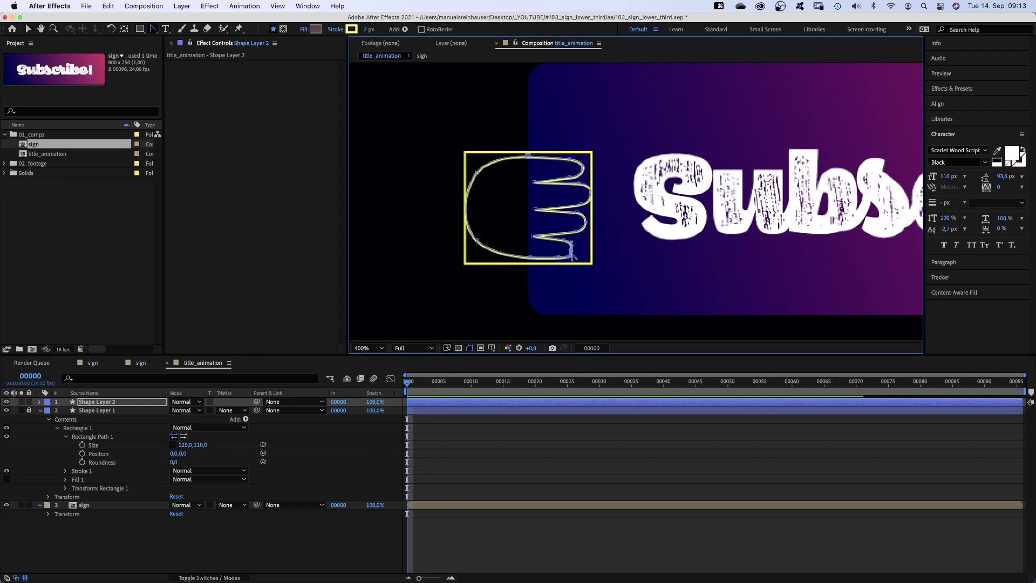
pyautogui.press('v')
pyautogui.moveTo(569, 160); pyautogui.dragTo(567, 158)
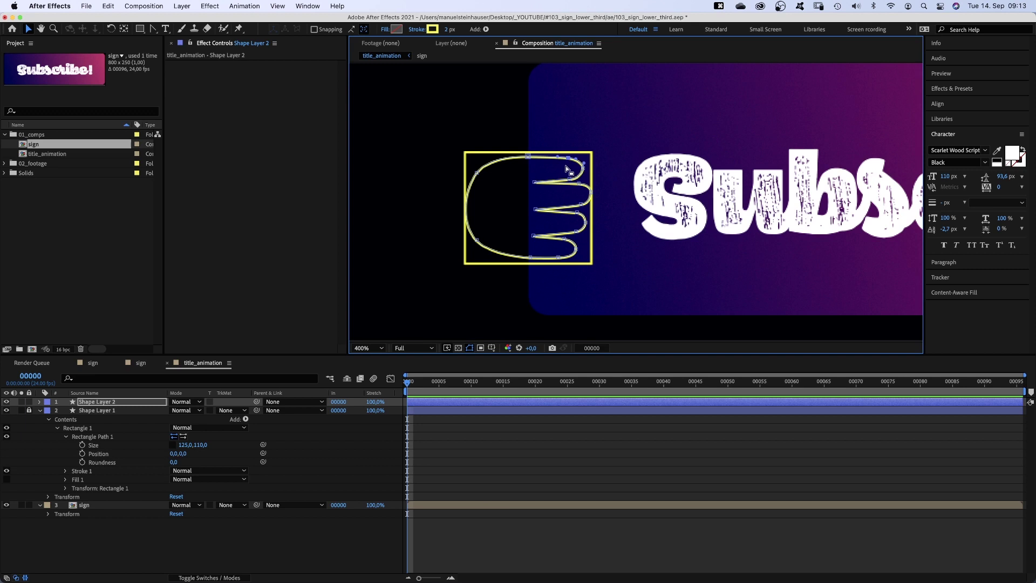
# Set the hand shape's stroke width to 0 px and its fill to white (FFFFFF).
pyautogui.moveTo(446, 29); pyautogui.dragTo(426, 29)
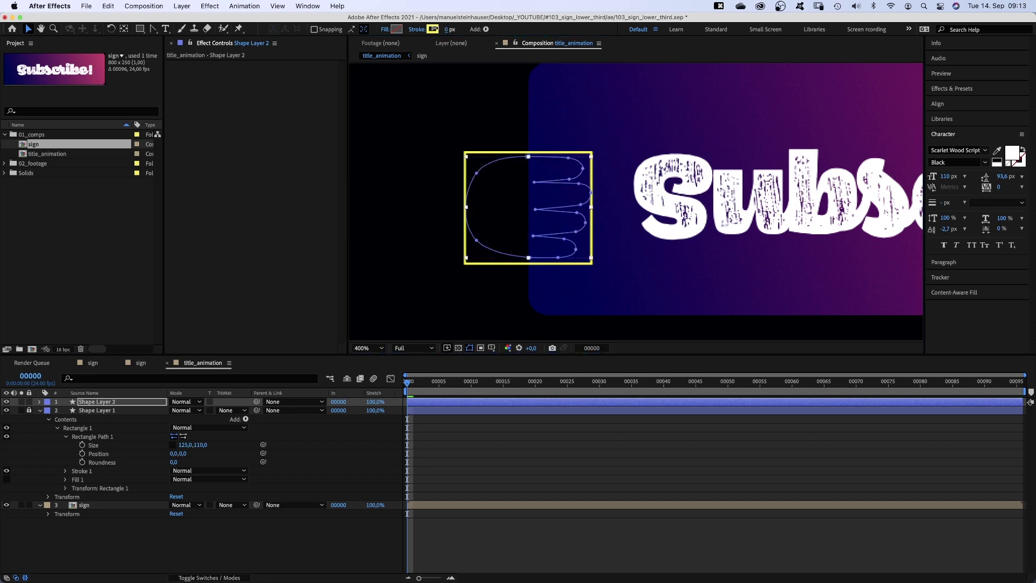
pyautogui.click(396, 29)
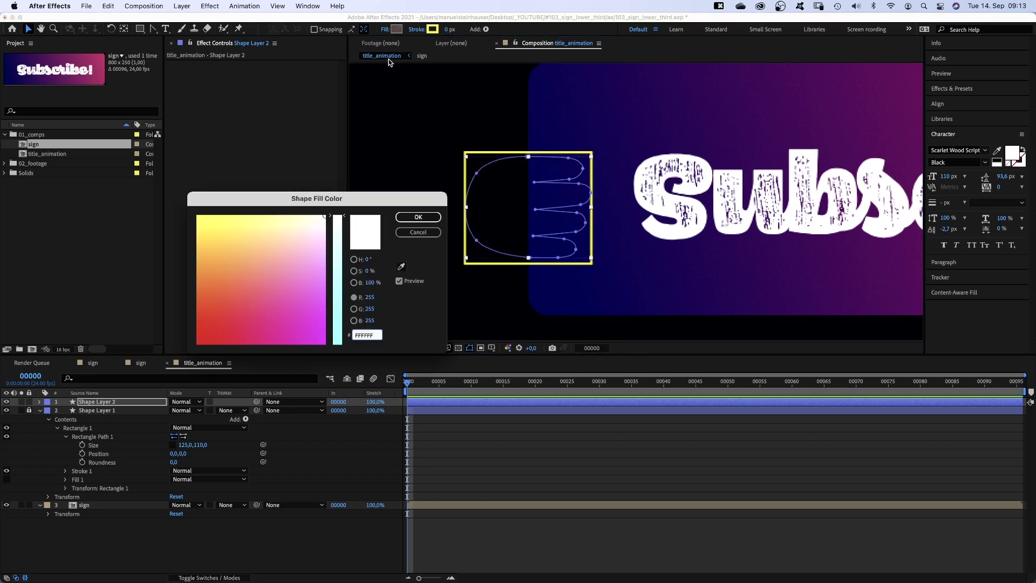
pyautogui.click(410, 216)
# Hide the Shape Layer 1 guide box and rename the hand layer 'fingers'.
pyautogui.press(',')
pyautogui.press(',')
pyautogui.press(',')
pyautogui.press(',')
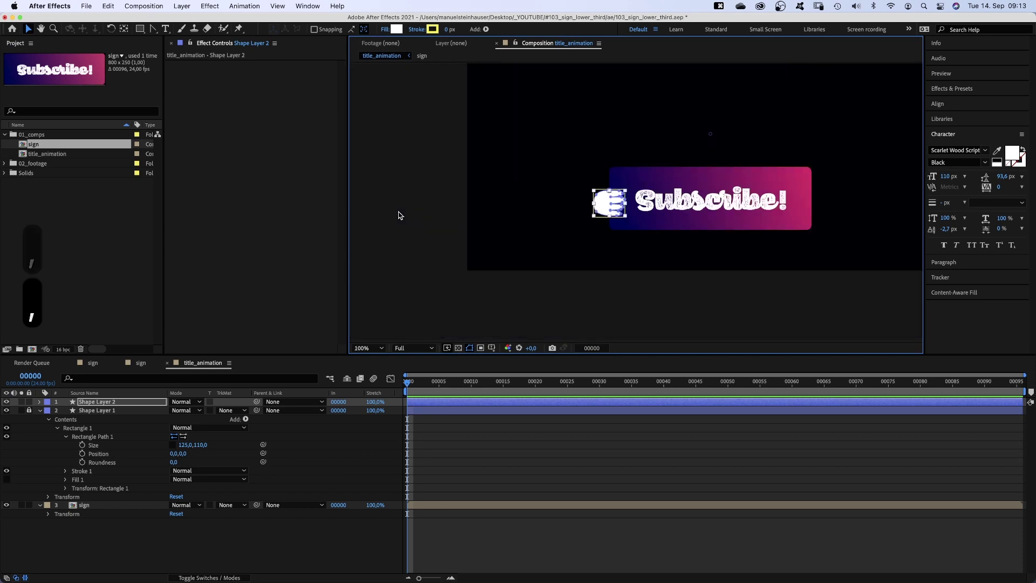
pyautogui.press('space')
pyautogui.moveTo(398, 212); pyautogui.dragTo(315, 283)
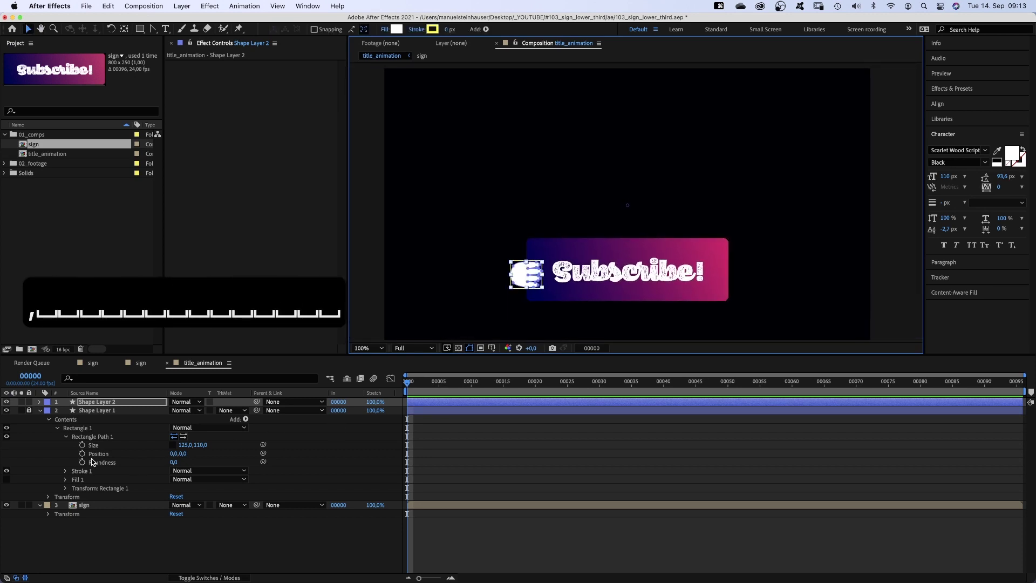
pyautogui.click(7, 410)
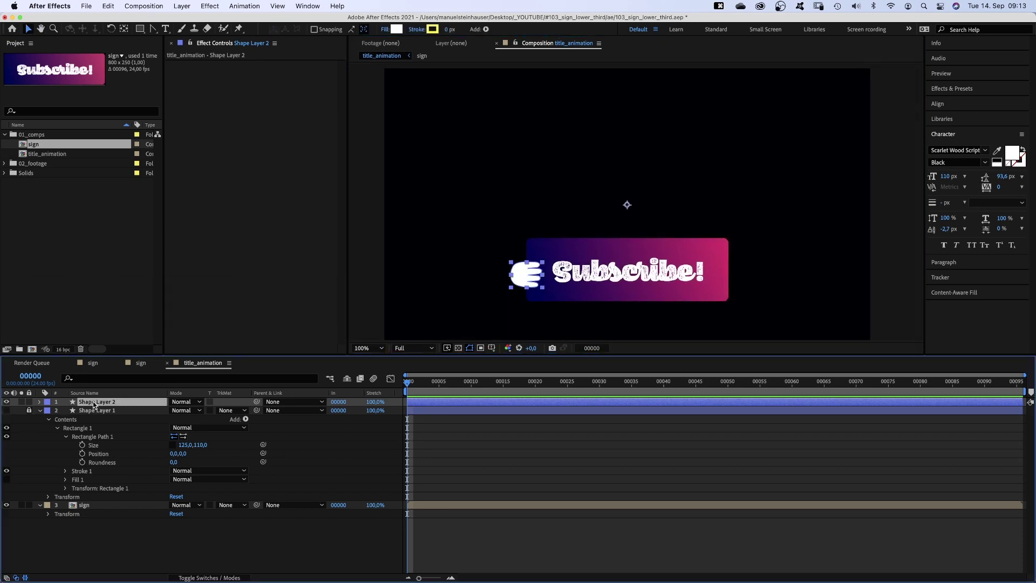
pyautogui.press('Return')
pyautogui.write('fingers')
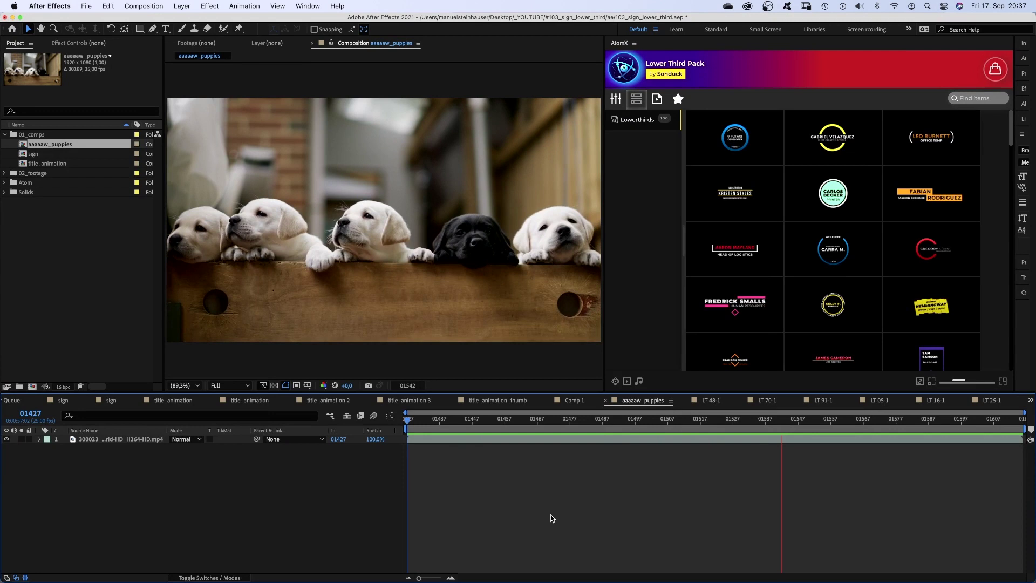
# Stop the puppies footage and apply the blue AtomX lower-third template.
pyautogui.press('space')
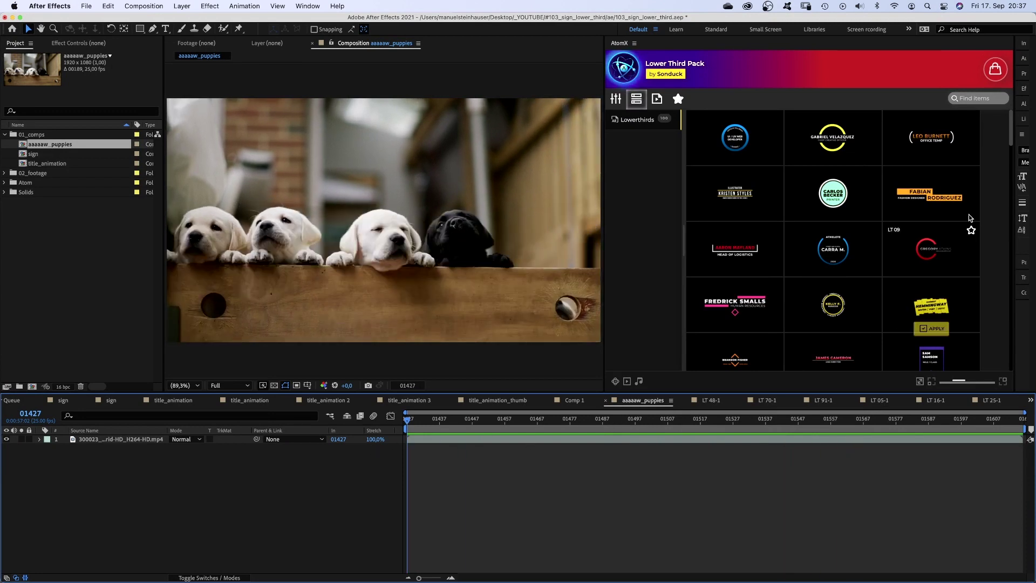
pyautogui.moveTo(1013, 119); pyautogui.dragTo(982, 199)
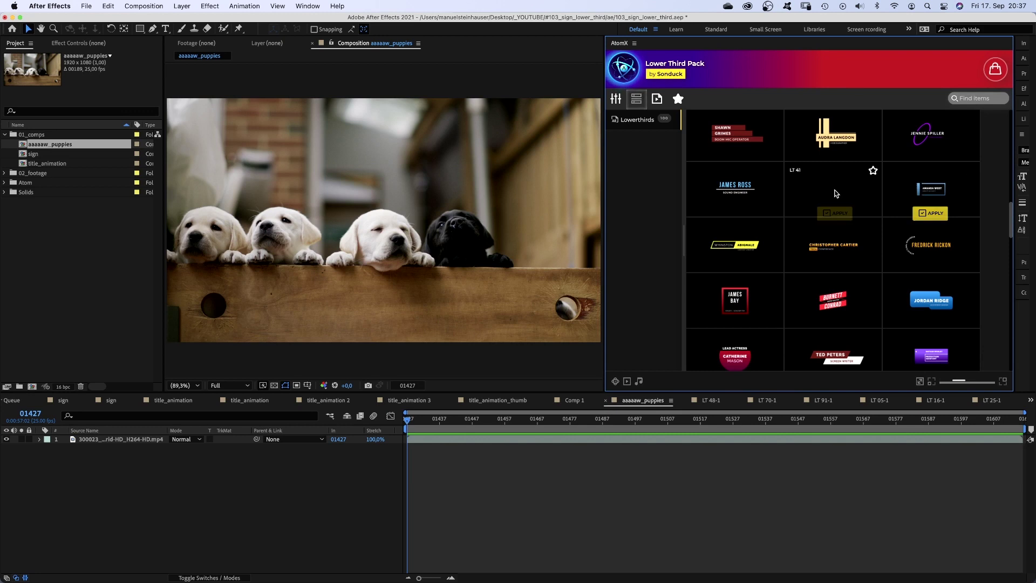
pyautogui.moveTo(746, 247)
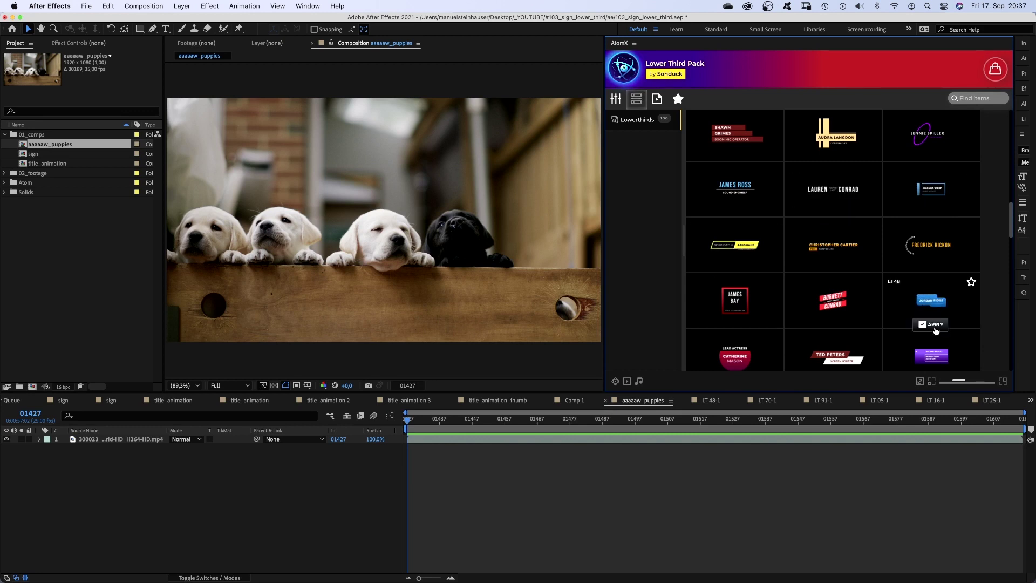
pyautogui.click(932, 324)
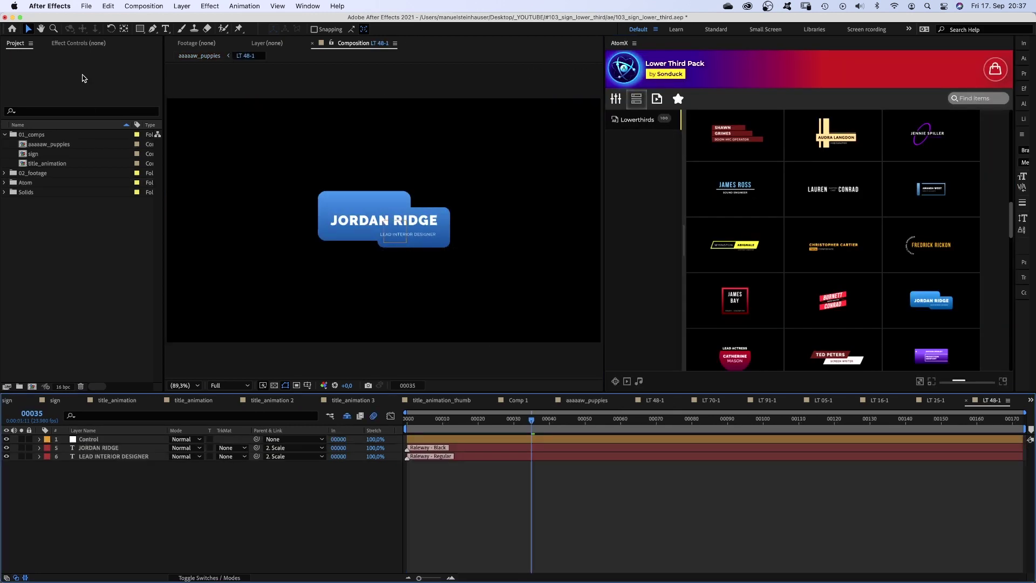
# Set the Control layer's Color 03 to light green and Color 04 to blue-teal, then type the title 'Puppies'.
pyautogui.click(80, 44)
pyautogui.click(89, 440)
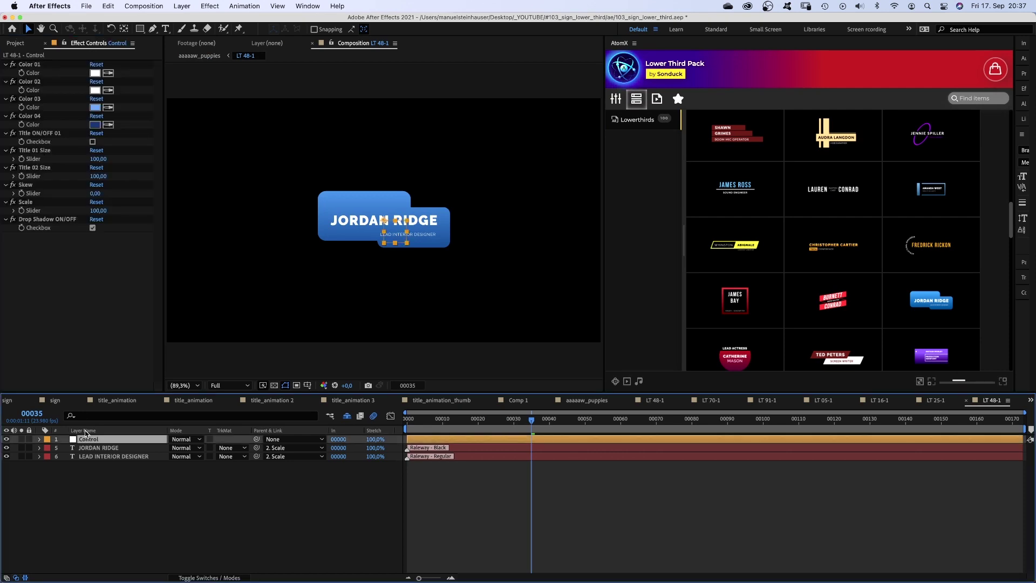
pyautogui.click(95, 107)
pyautogui.moveTo(231, 243); pyautogui.dragTo(273, 216)
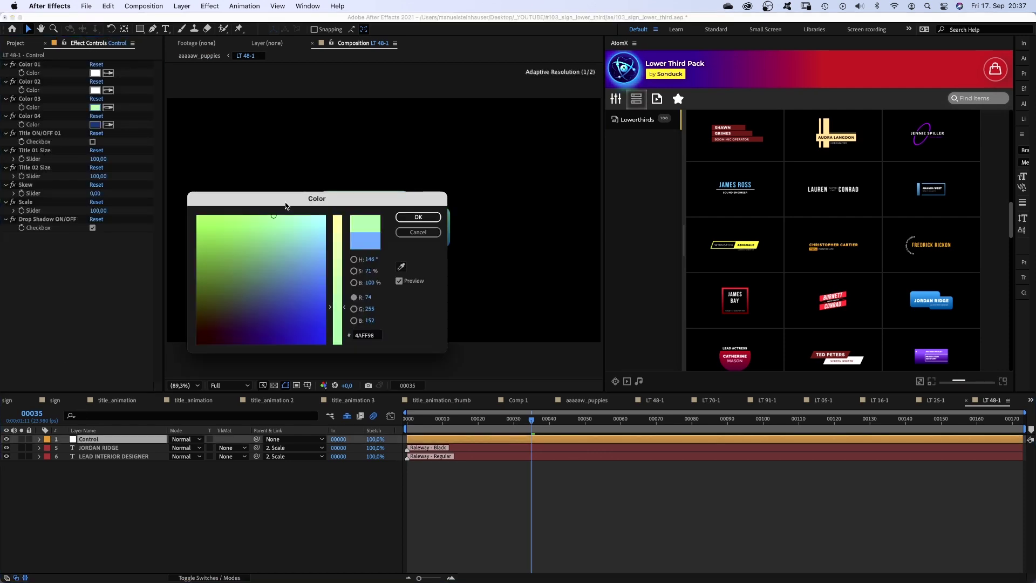
pyautogui.click(401, 218)
pyautogui.click(95, 124)
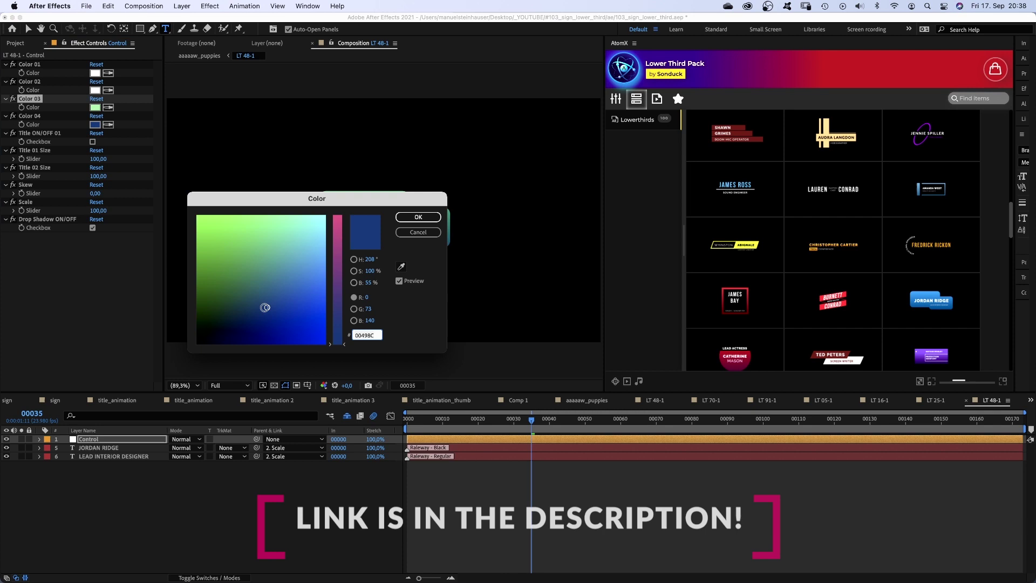
pyautogui.moveTo(265, 307); pyautogui.dragTo(266, 285)
pyautogui.click(409, 218)
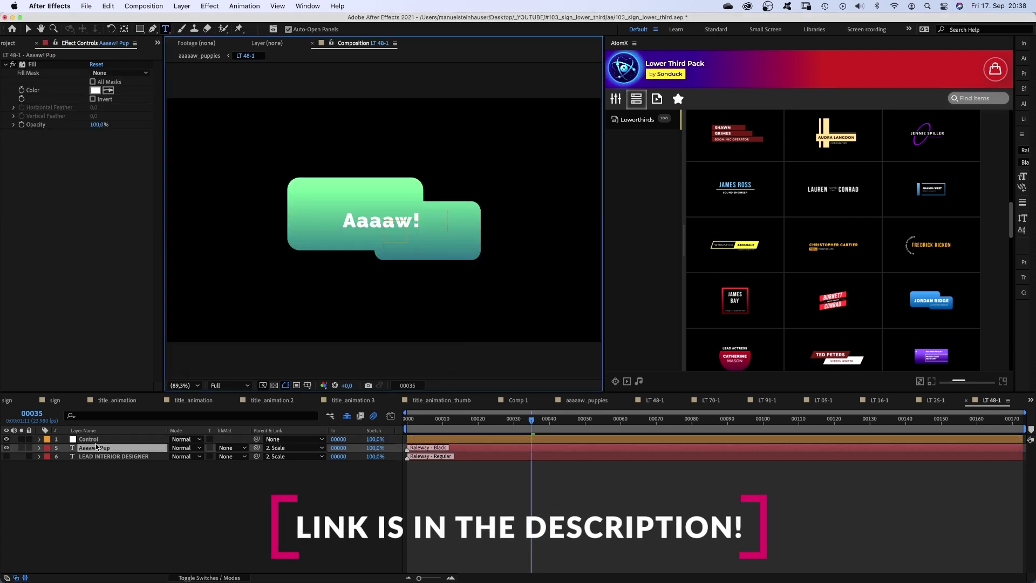
pyautogui.write('Pup')
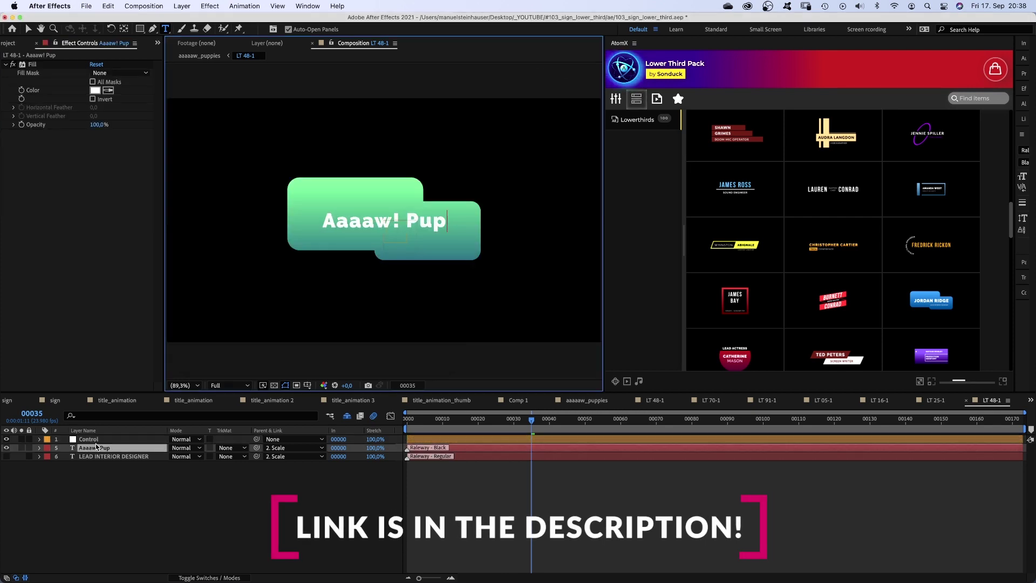
pyautogui.write('pies')
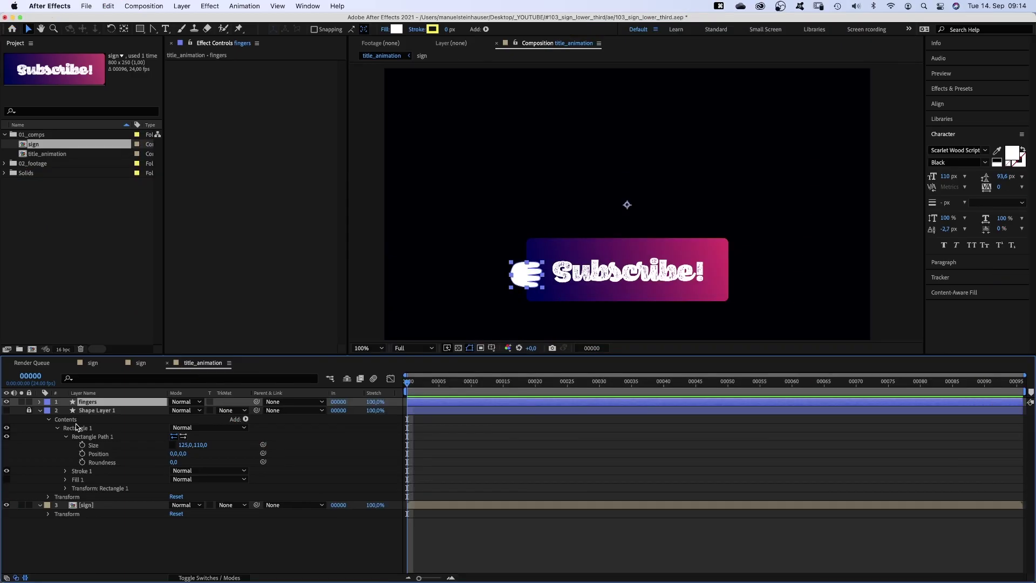
# Delete the leftover Shape Layer 1 and expose the fingers layer's Path 1 vertices.
pyautogui.click(90, 412)
pyautogui.press('BackSpace')
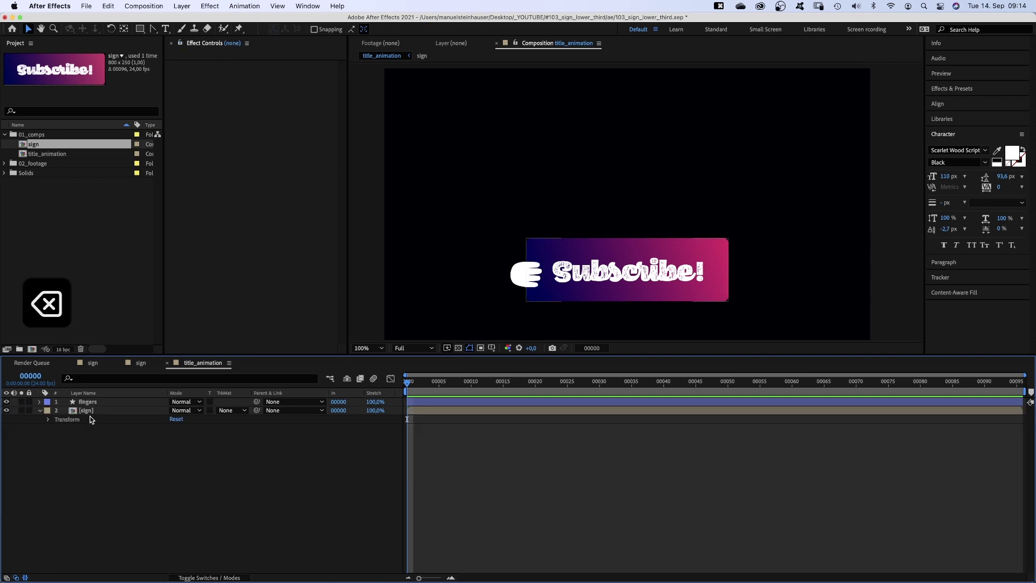
pyautogui.click(85, 404)
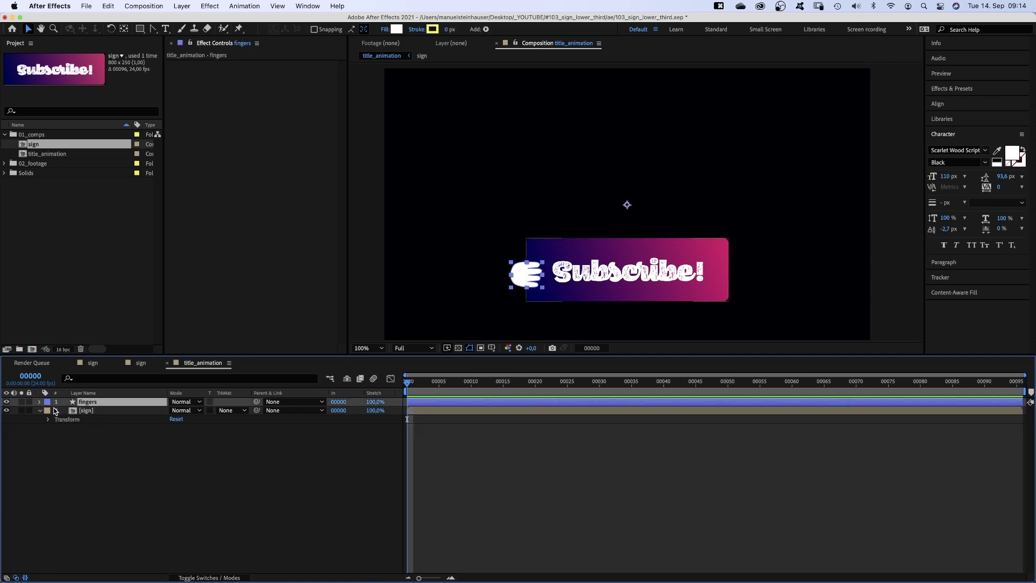
pyautogui.press('.')
pyautogui.press('.')
pyautogui.press('space')
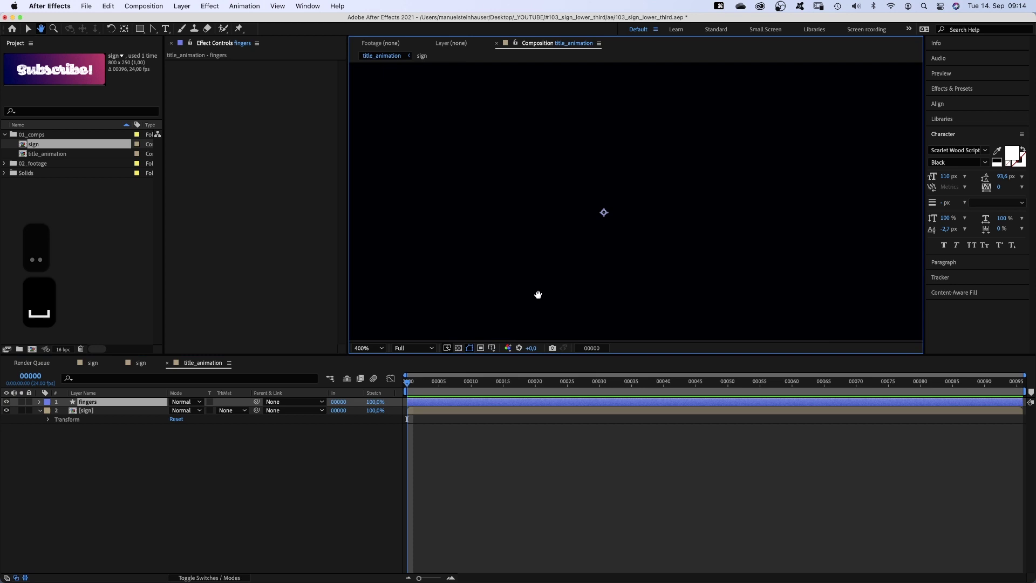
pyautogui.moveTo(538, 294); pyautogui.dragTo(709, 126)
pyautogui.click(39, 402)
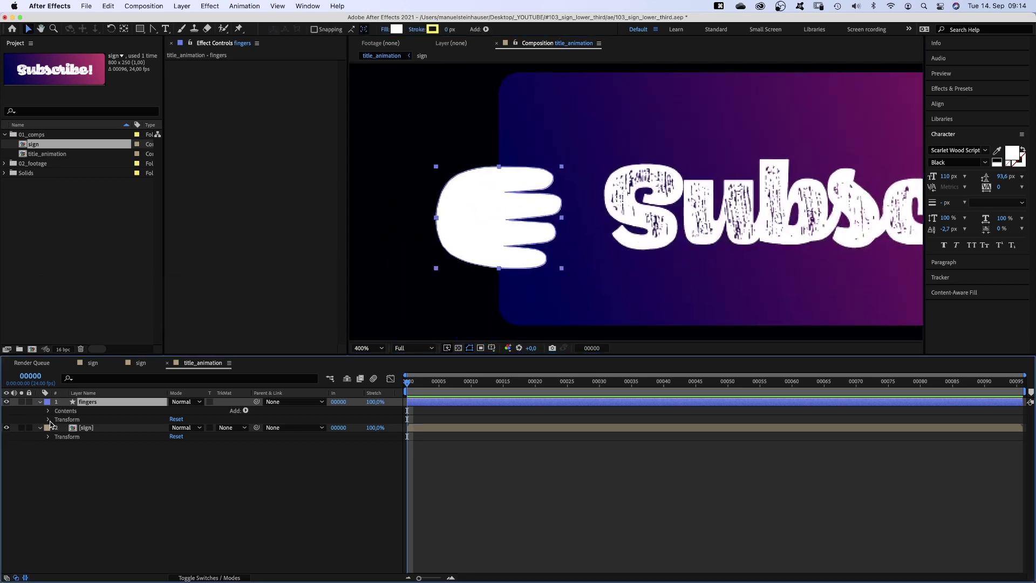
pyautogui.click(48, 411)
pyautogui.click(58, 419)
pyautogui.click(66, 428)
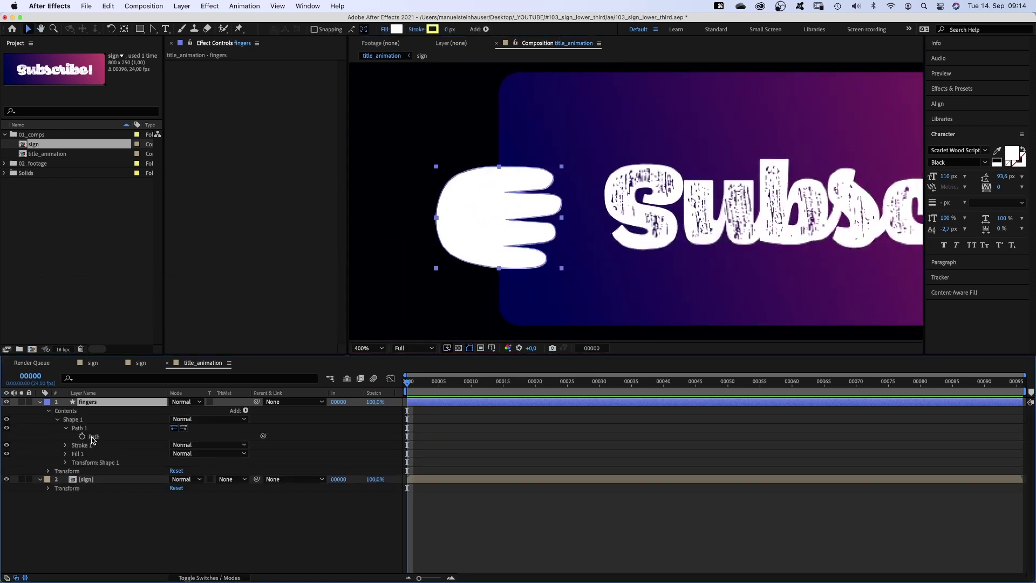
pyautogui.click(86, 429)
# Move the fingers layer's anchor point to the hand's top-left corner with the Pan Behind tool.
pyautogui.click(124, 29)
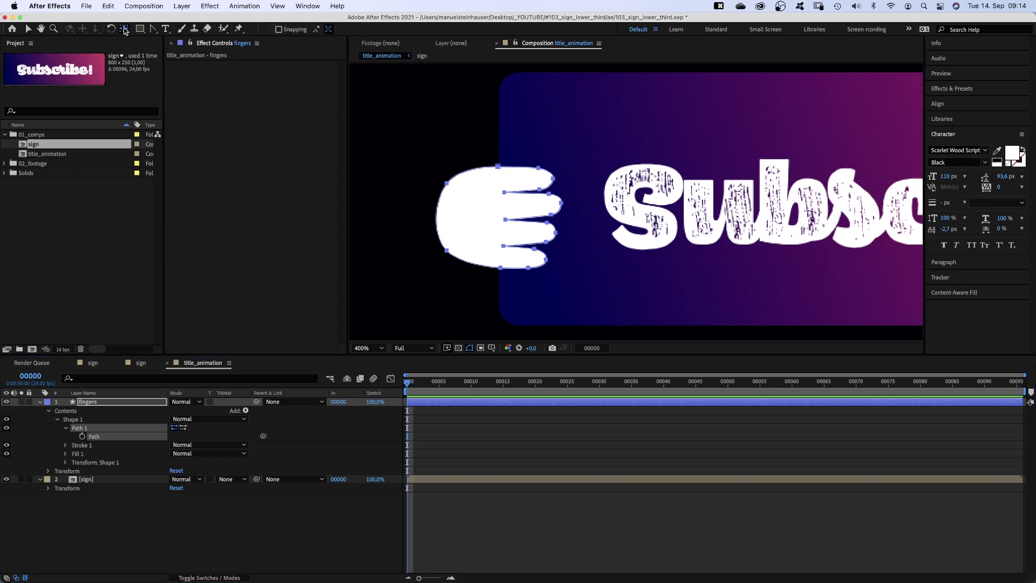
pyautogui.press('space')
pyautogui.moveTo(859, 202); pyautogui.dragTo(791, 206)
pyautogui.press(',')
pyautogui.press(',')
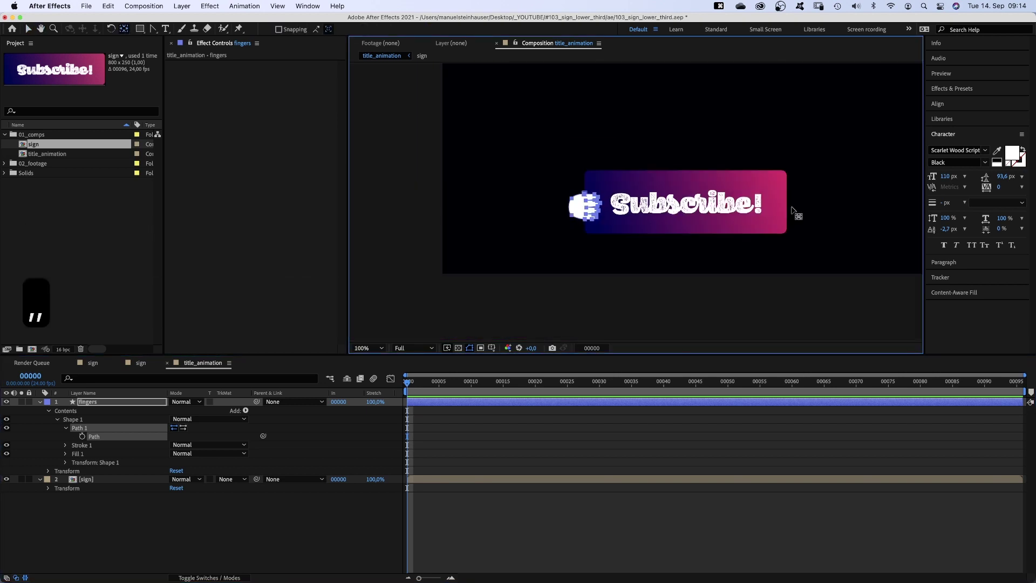
pyautogui.press('space')
pyautogui.moveTo(806, 140); pyautogui.dragTo(781, 204)
pyautogui.click(85, 403)
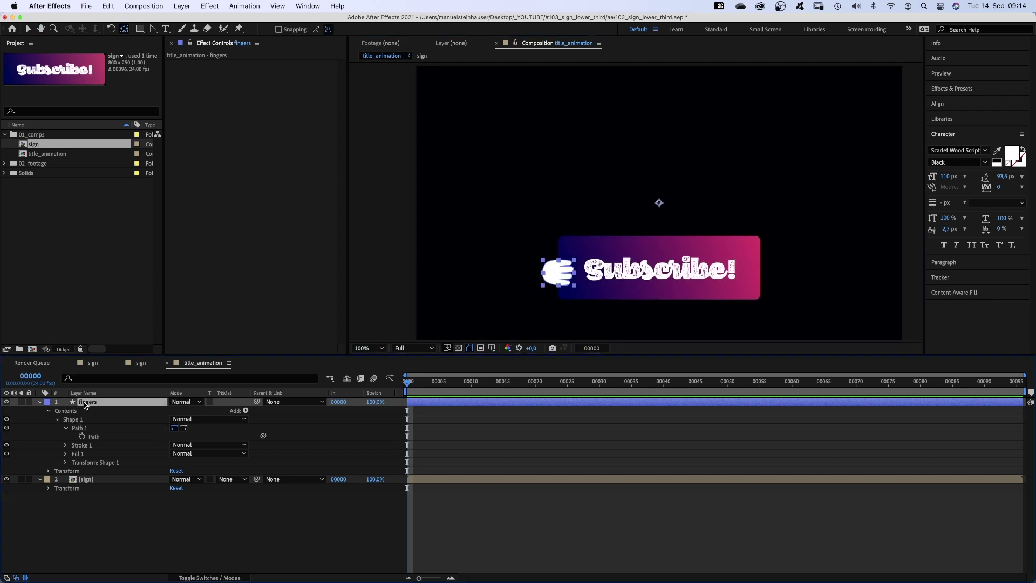
pyautogui.moveTo(659, 202); pyautogui.dragTo(537, 264)
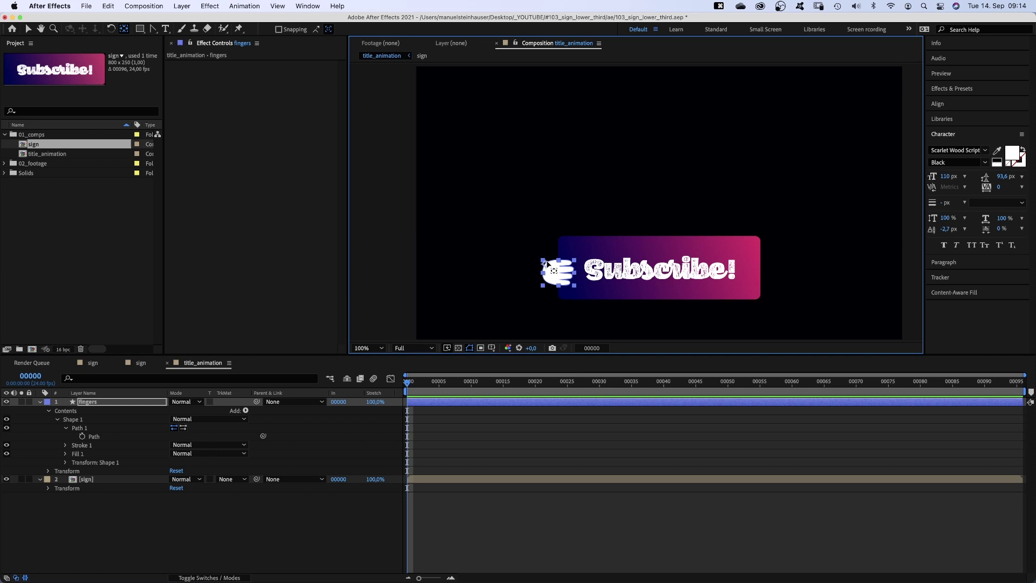
pyautogui.scroll(6, 547, 263)
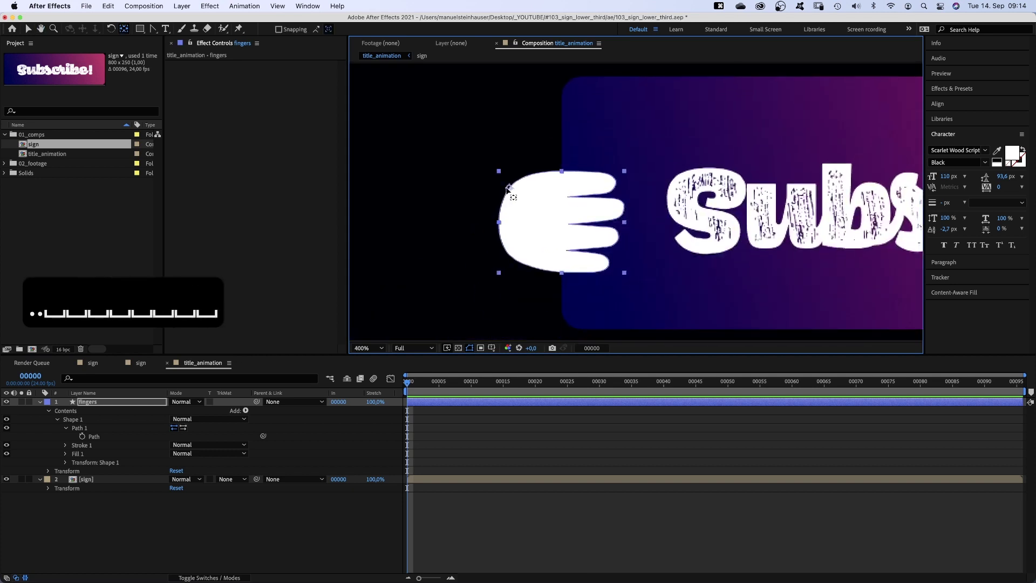
pyautogui.click(96, 437)
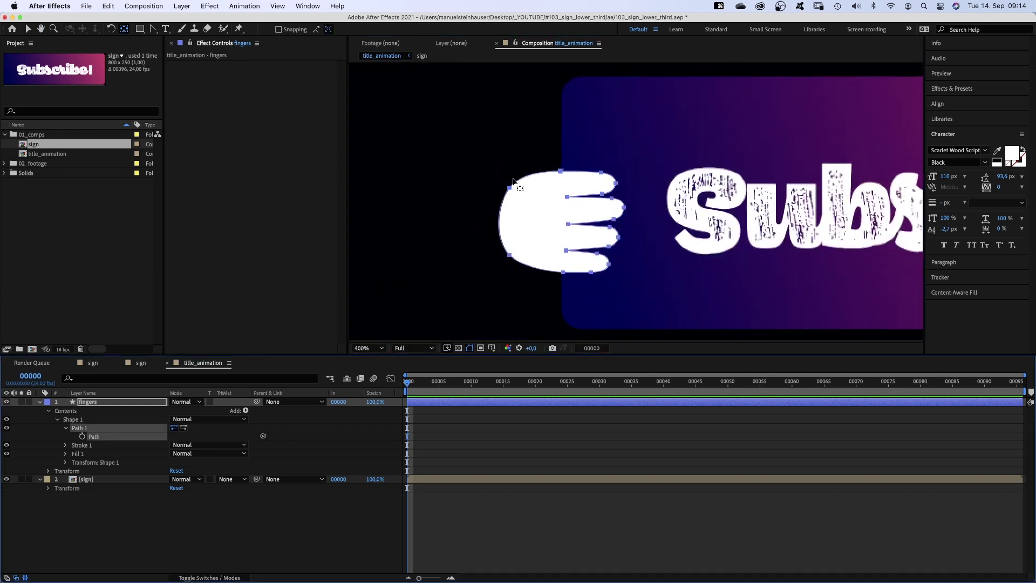
# Draw a four-point arm shape below the hand with the Pen tool and fit its top corners to the hand.
pyautogui.press('v')
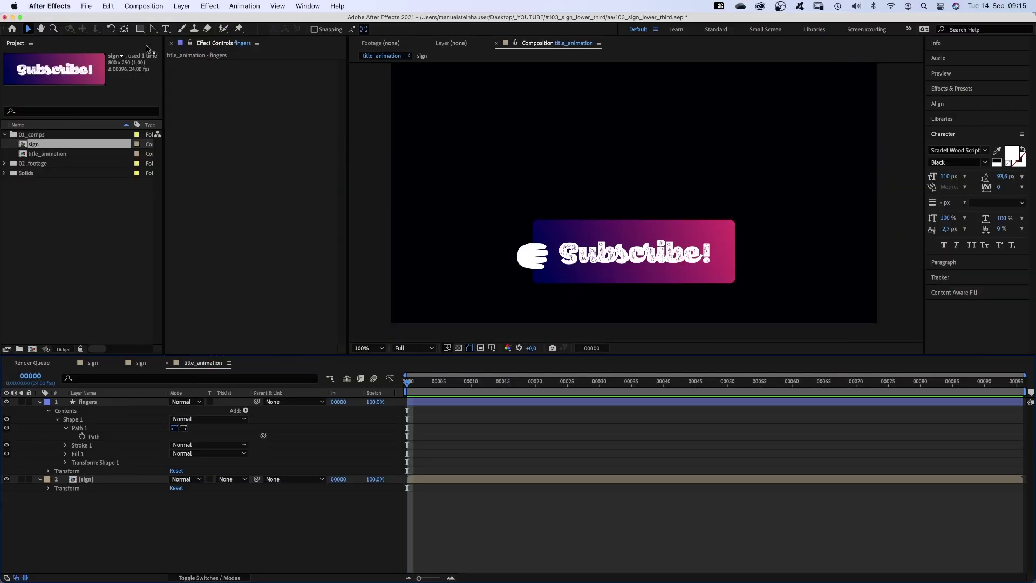
pyautogui.click(153, 30)
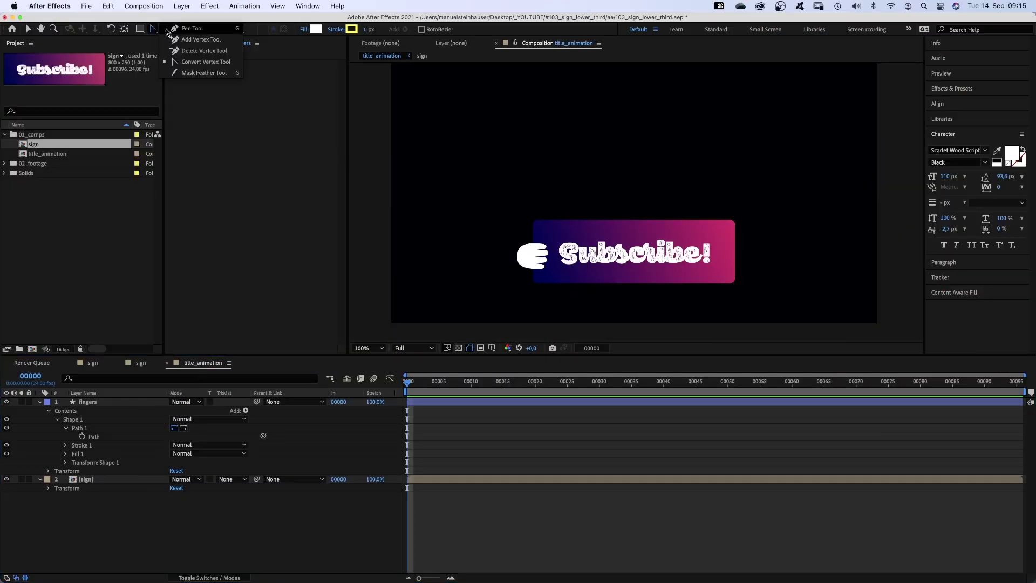
pyautogui.click(519, 251)
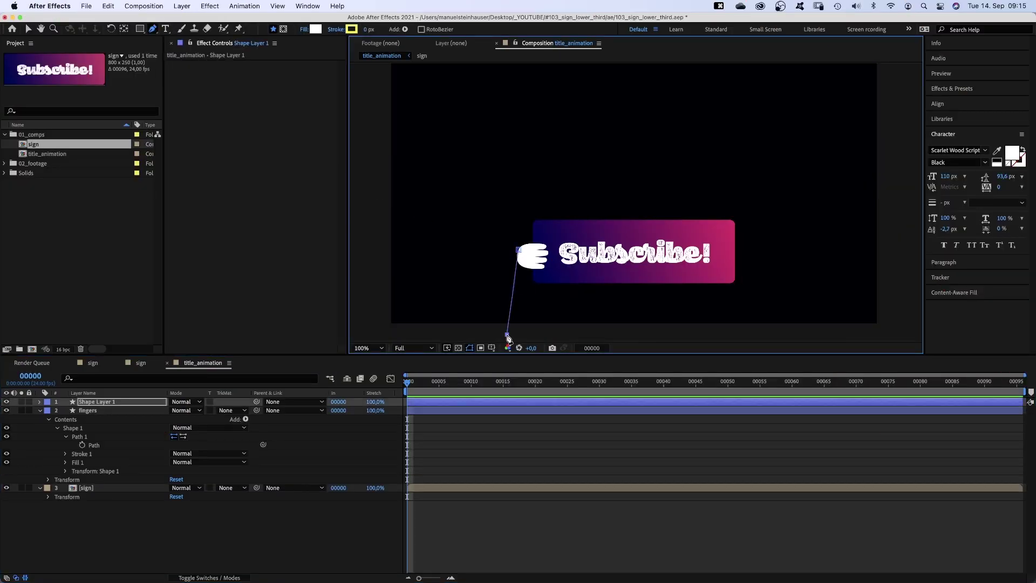
pyautogui.click(530, 248)
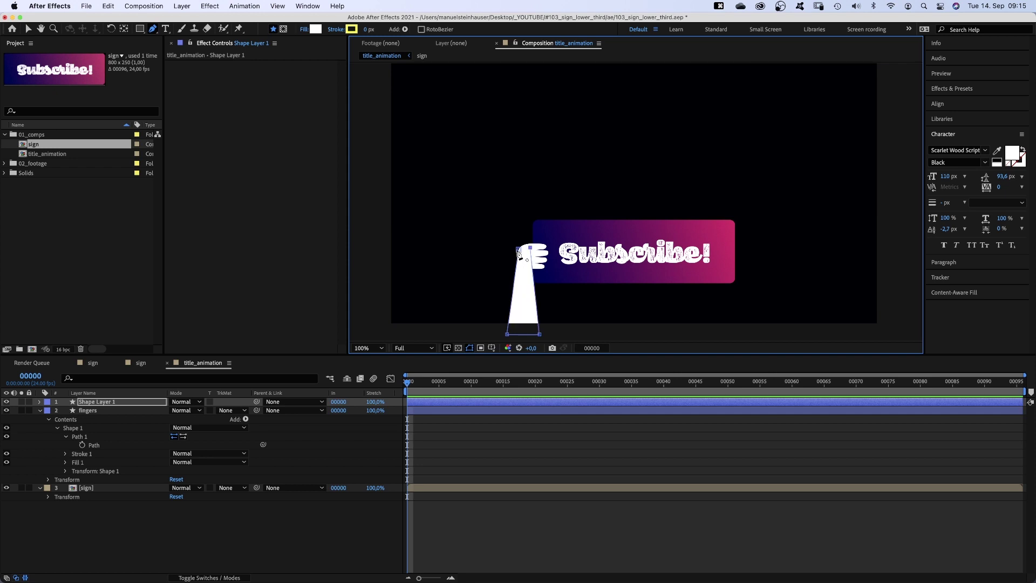
pyautogui.press('v')
pyautogui.moveTo(519, 253); pyautogui.dragTo(532, 254)
# Name the new layer 'arm' and move it beneath the sign layer.
pyautogui.write('arm')
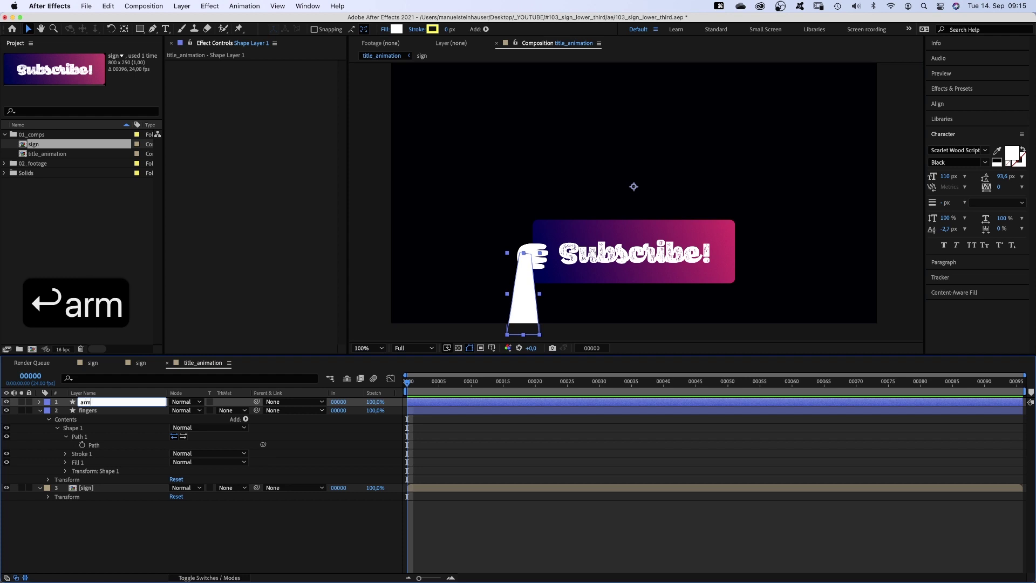
pyautogui.press('Return')
pyautogui.moveTo(89, 401); pyautogui.dragTo(96, 505)
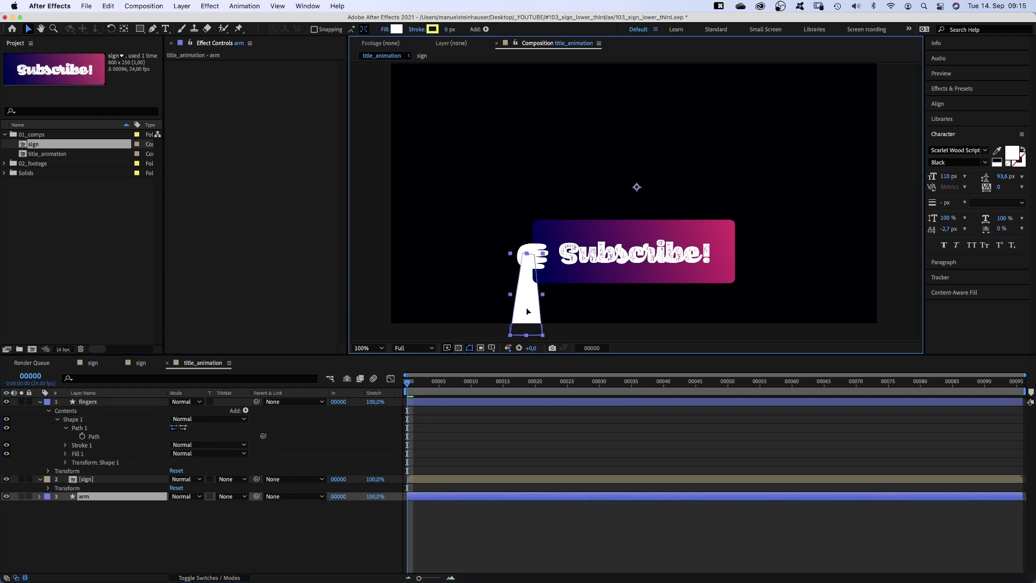
# Nudge the fingers layer to the right and zoom in on where the arm meets the hand.
pyautogui.click(85, 402)
pyautogui.press('Return')
pyautogui.press('Right')
pyautogui.press('Right')
pyautogui.press('Right')
pyautogui.press('Right')
pyautogui.press('Right')
pyautogui.press('Right')
pyautogui.press('Right')
pyautogui.press('Right')
pyautogui.press('Right')
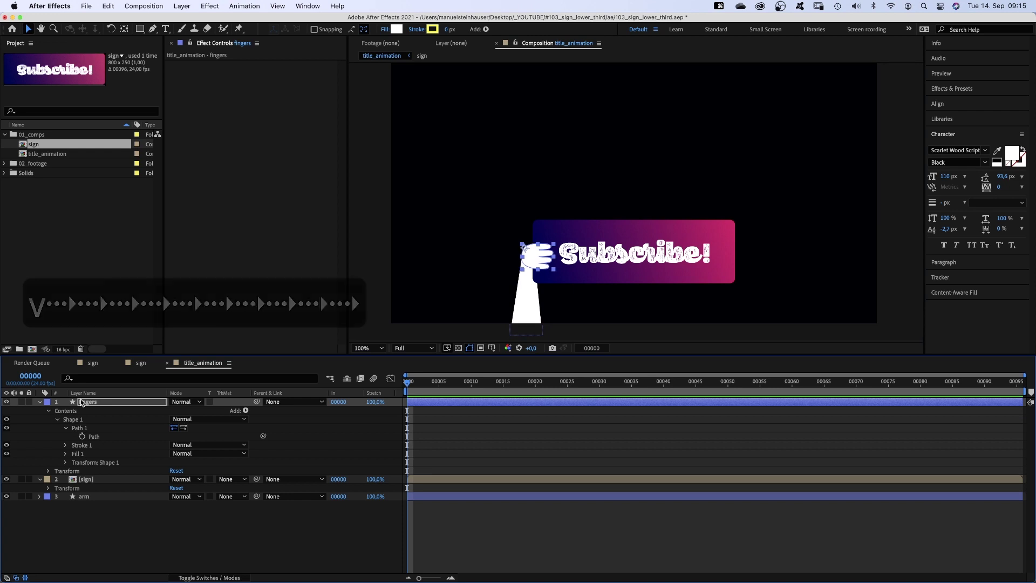
pyautogui.press('.')
pyautogui.moveTo(604, 313); pyautogui.dragTo(688, 185)
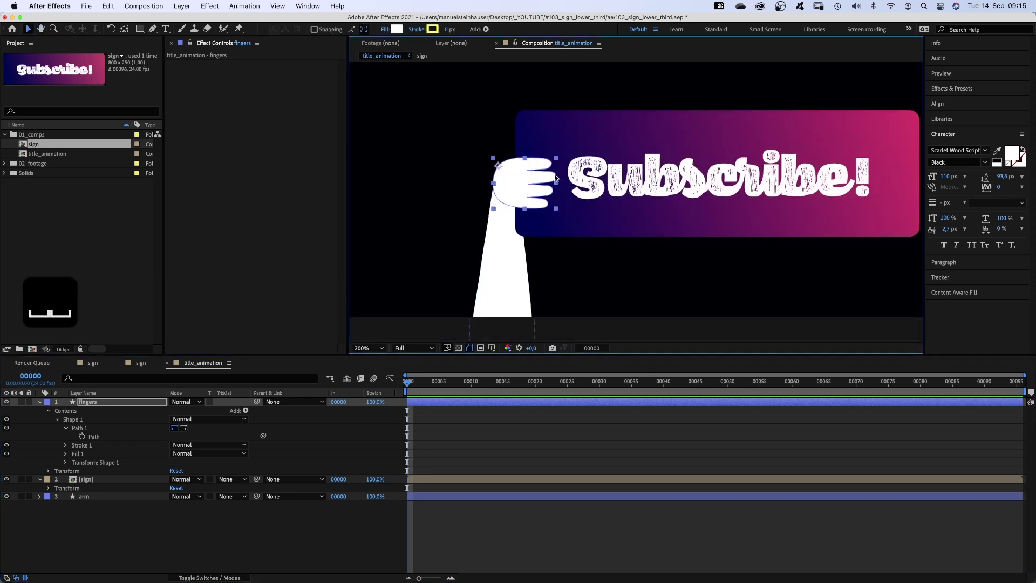
pyautogui.press('.')
pyautogui.moveTo(499, 176); pyautogui.dragTo(612, 254)
pyautogui.click(83, 497)
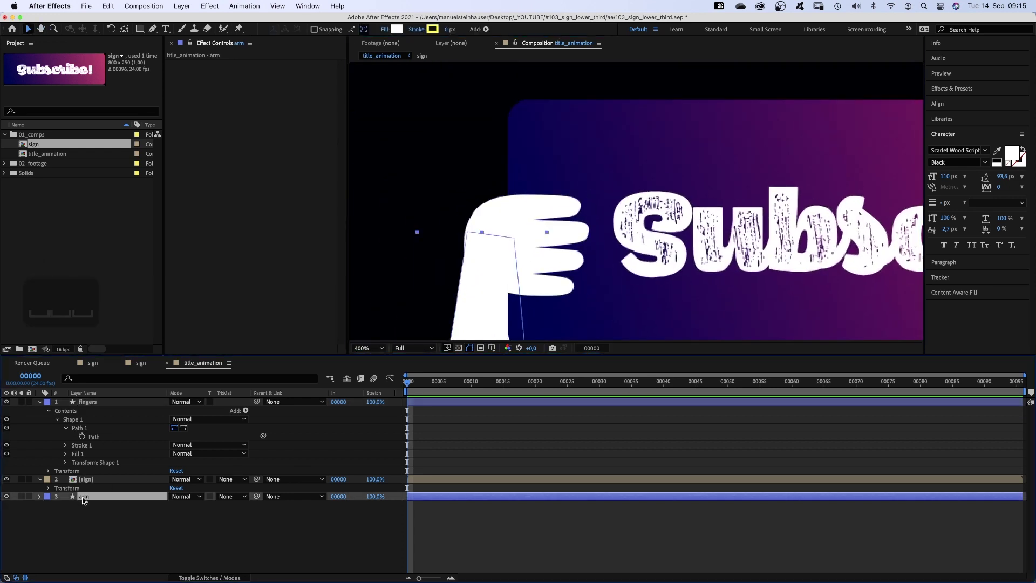
# Pull the arm's upper-left path vertex up to meet the hand.
pyautogui.click(40, 497)
pyautogui.click(48, 505)
pyautogui.click(57, 514)
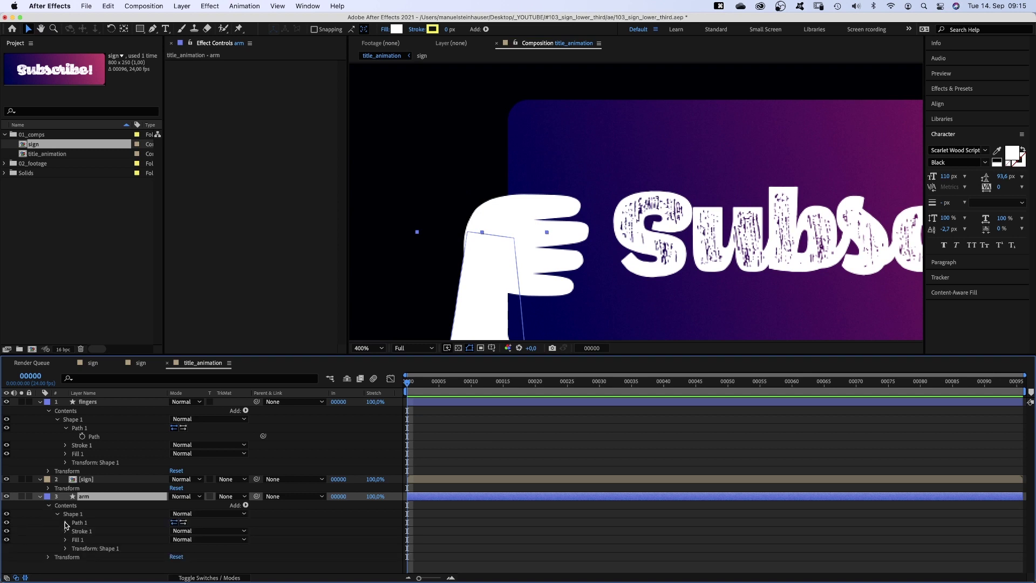
pyautogui.click(66, 523)
pyautogui.click(93, 531)
pyautogui.moveTo(466, 231)
pyautogui.mouseDown()
pyautogui.moveTo(472, 215)
pyautogui.moveTo(467, 226)
pyautogui.mouseUp()
pyautogui.click(127, 559)
pyautogui.click(94, 531)
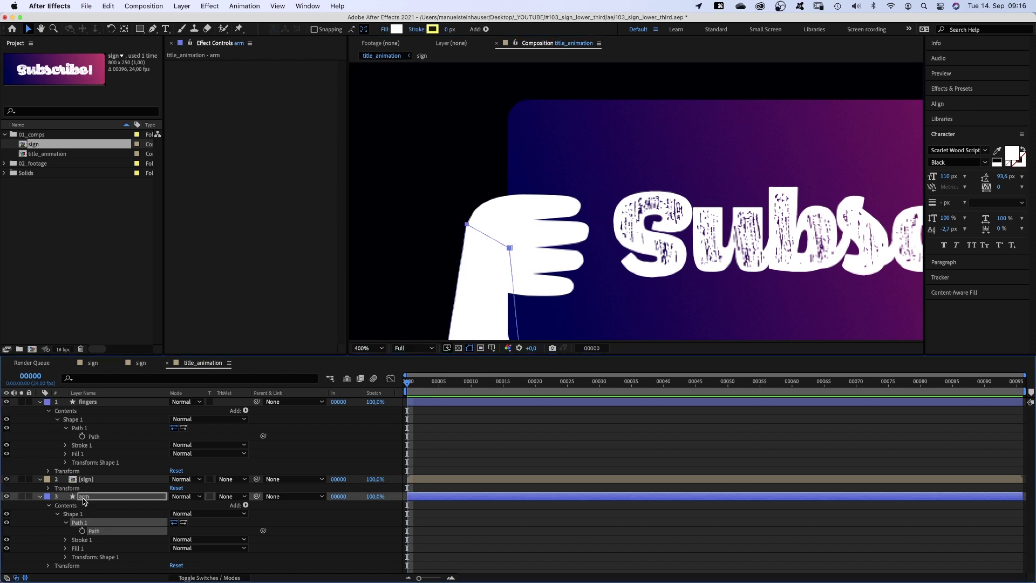
# Move the arm's anchor point to its top centre with the Pan Behind tool.
pyautogui.press(',')
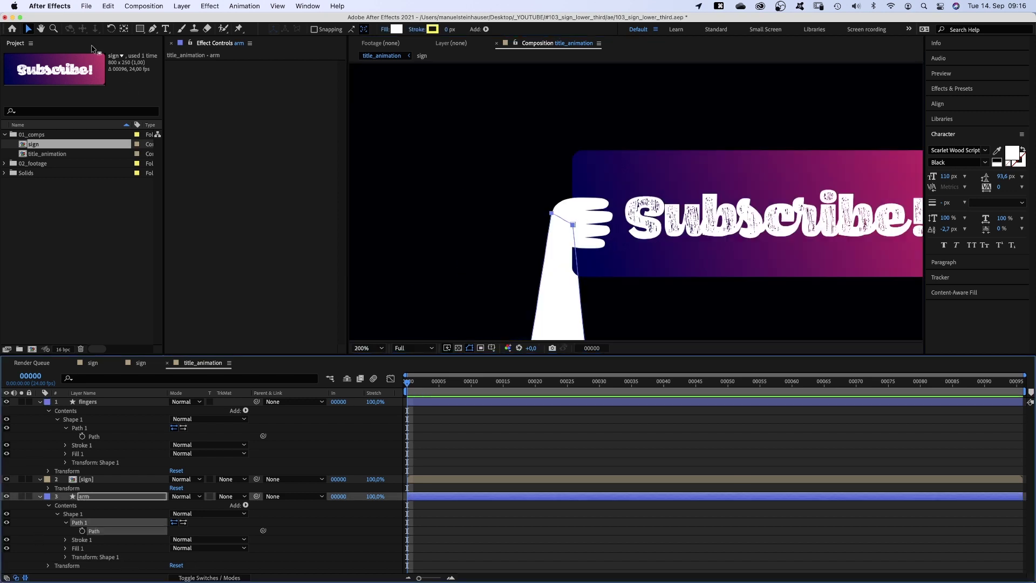
pyautogui.click(123, 29)
pyautogui.hscroll(3, 625, 161)
pyautogui.click(85, 497)
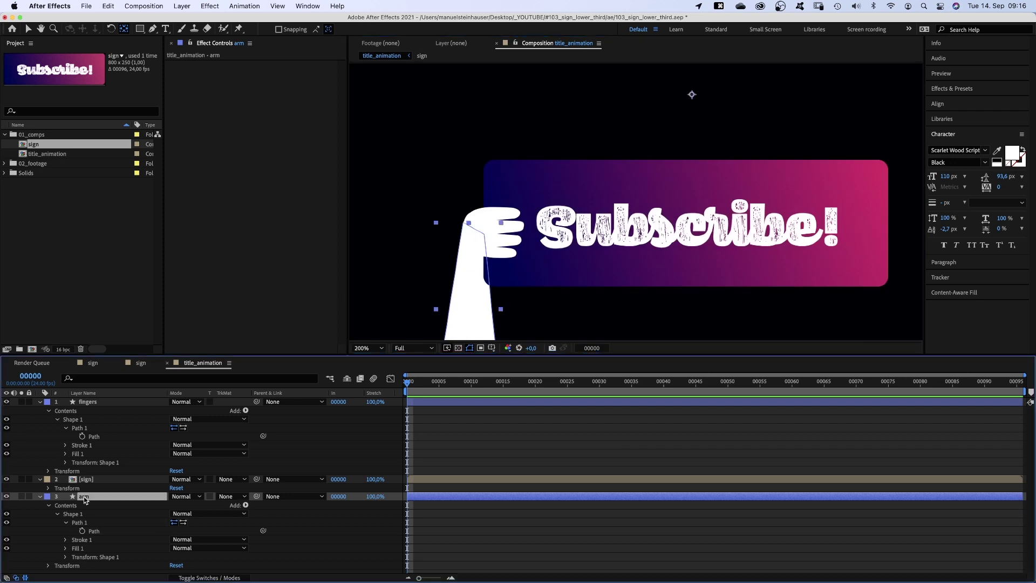
pyautogui.moveTo(692, 94); pyautogui.dragTo(469, 215)
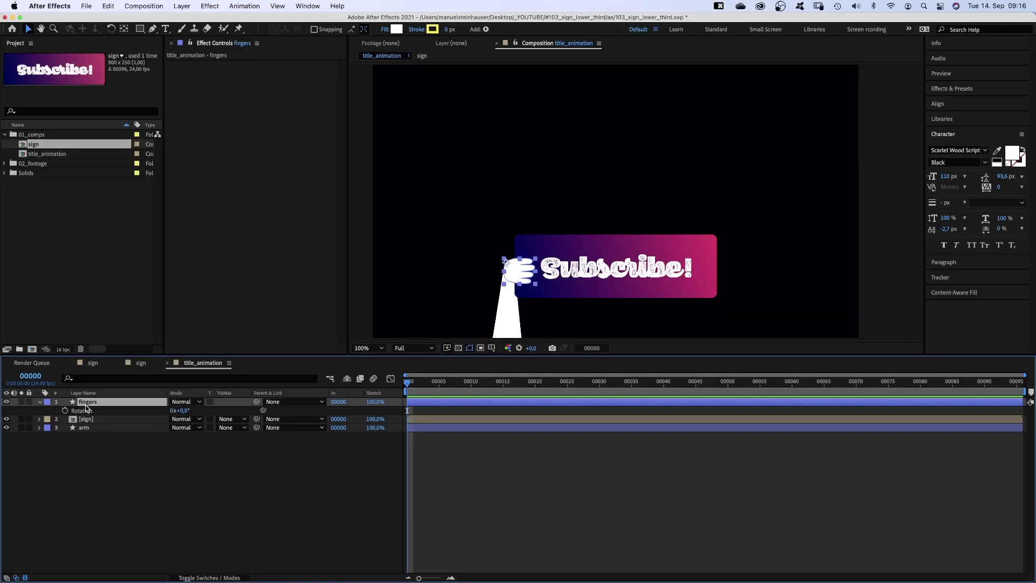
# Duplicate the fingers layer and flip the copy horizontally.
pyautogui.press('super+d')
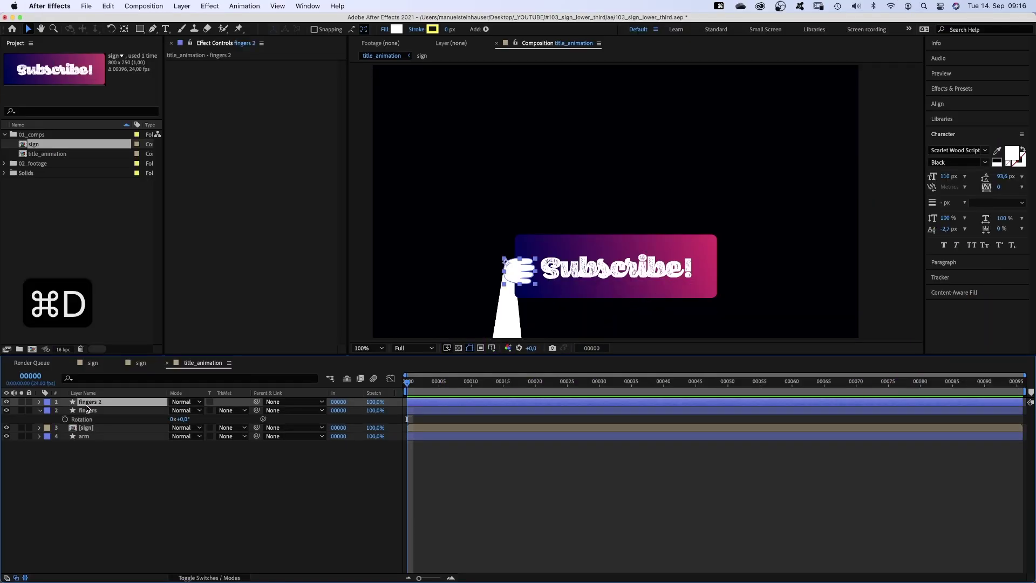
pyautogui.click(122, 5)
pyautogui.moveTo(178, 4)
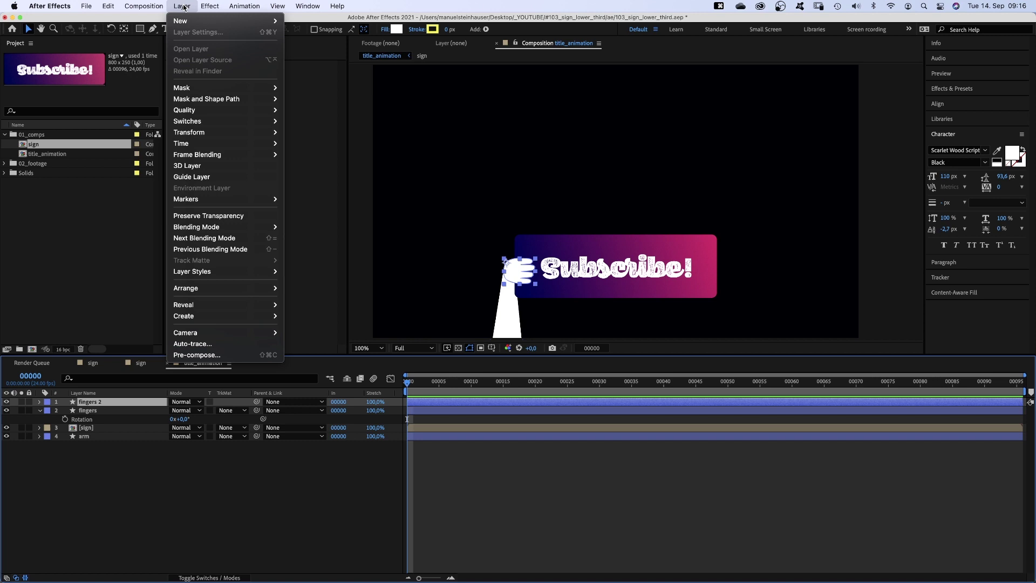
pyautogui.moveTo(211, 133)
pyautogui.click(362, 220)
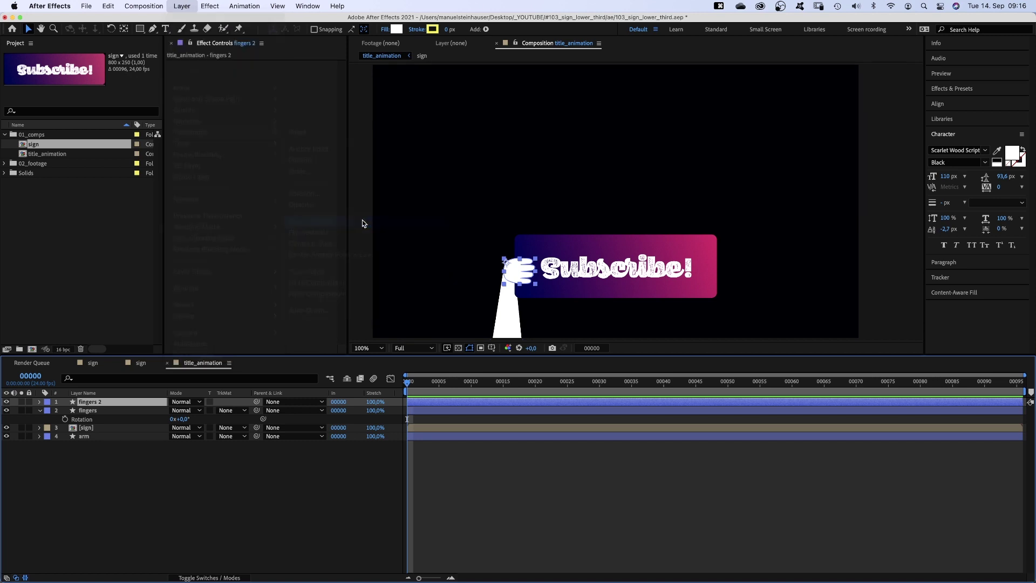
# Duplicate the arm layer and flip the copy horizontally.
pyautogui.click(83, 436)
pyautogui.press('super+d')
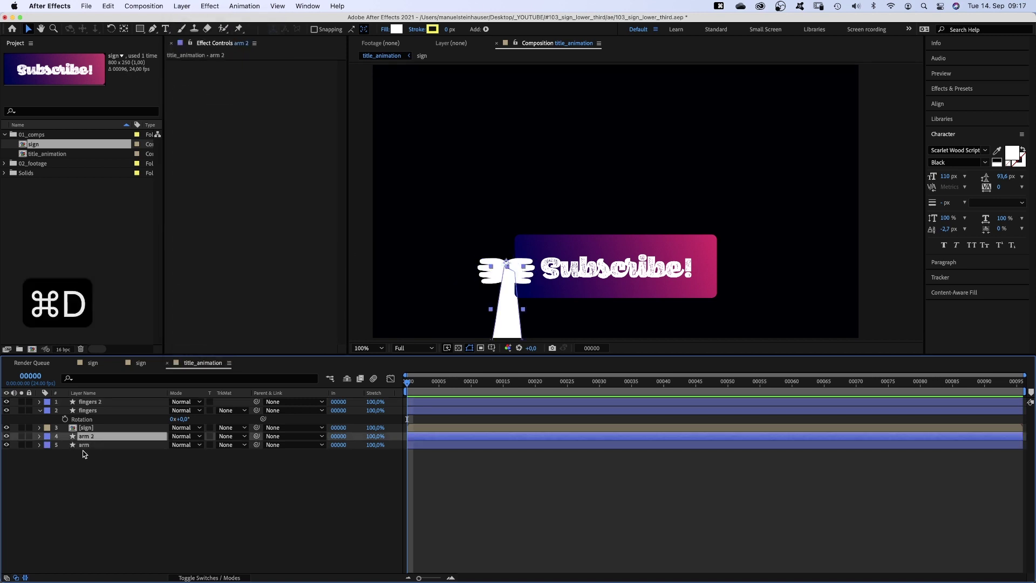
pyautogui.click(181, 6)
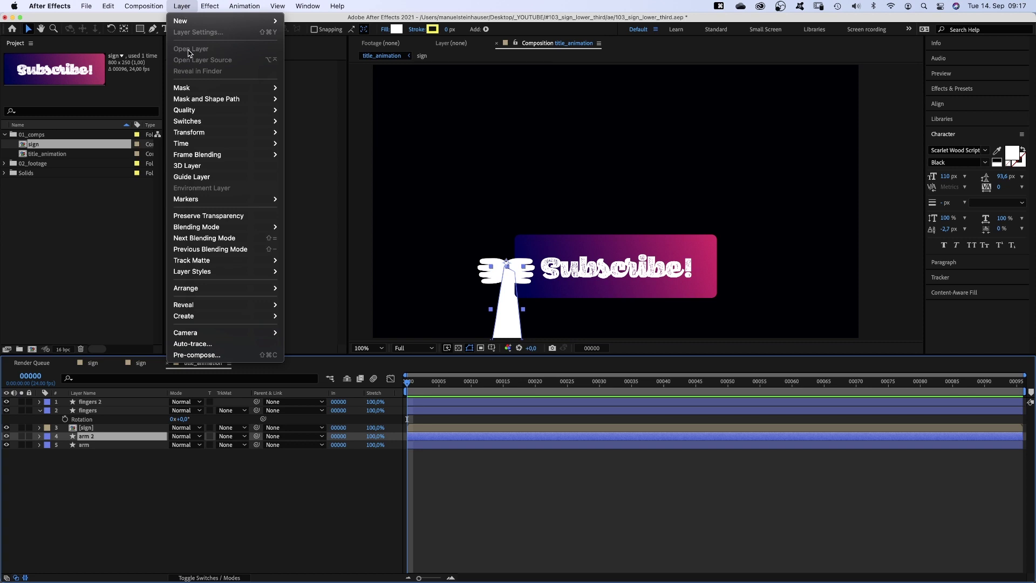
pyautogui.moveTo(210, 132)
pyautogui.click(370, 221)
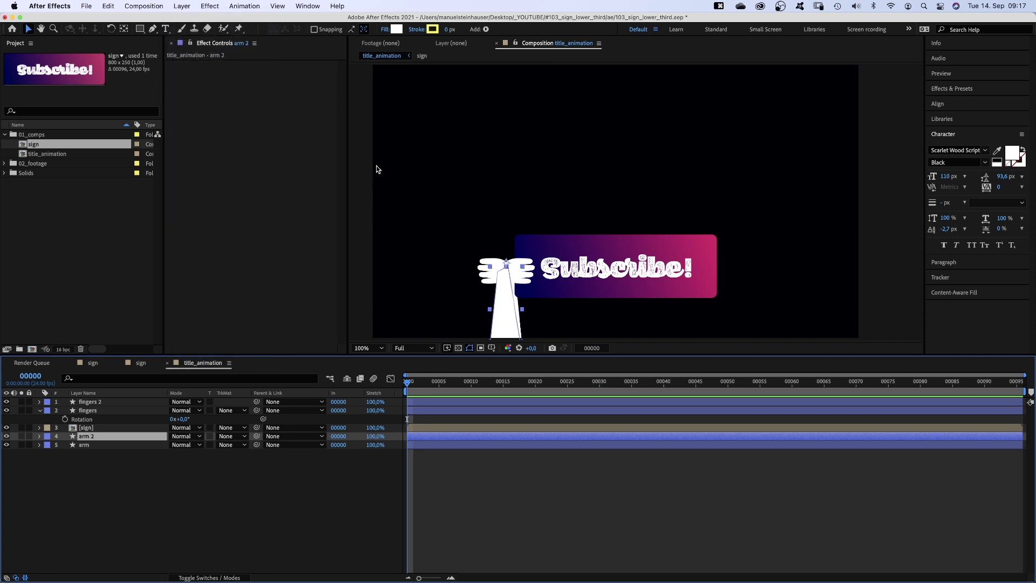
# Move the copied hand and arm together to the sign's right end.
pyautogui.keyDown('super'); pyautogui.click(87, 402); pyautogui.keyUp('super')
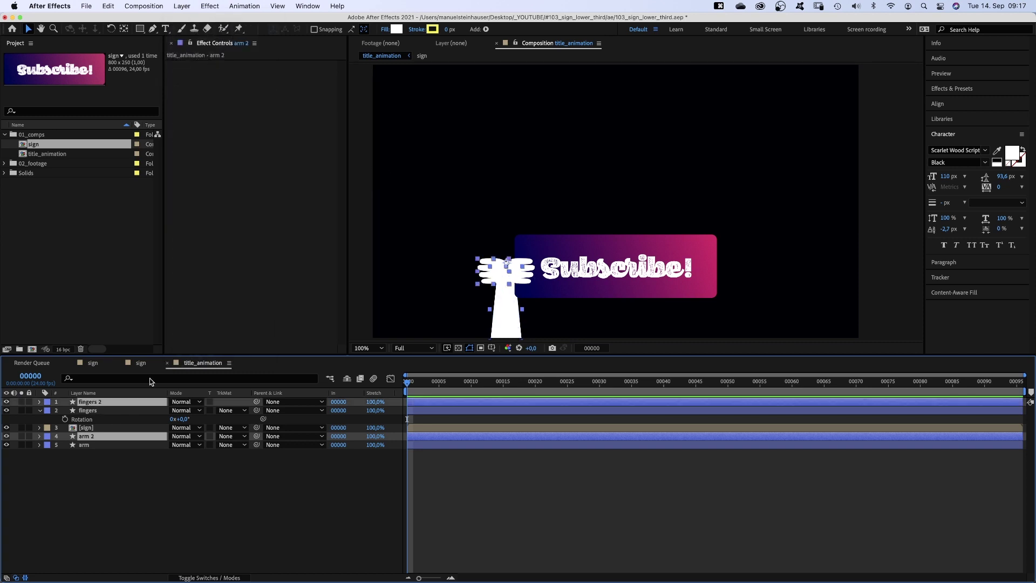
pyautogui.moveTo(524, 265); pyautogui.dragTo(724, 257)
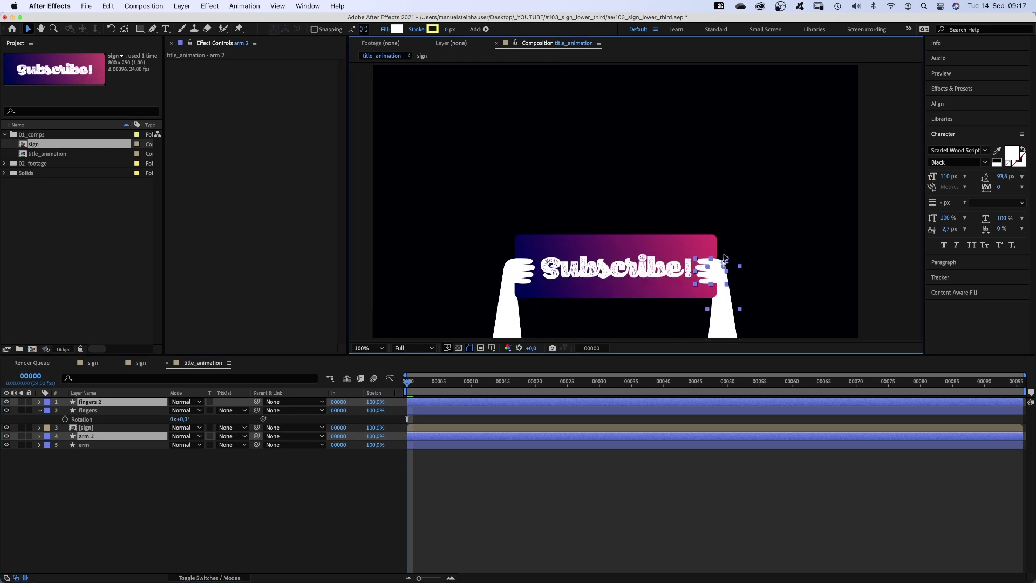
pyautogui.click(90, 402)
# Rename the hand layers fingers_right and fingers_left.
pyautogui.press('Return')
pyautogui.press('Right')
pyautogui.press('BackSpace')
pyautogui.press('BackSpace')
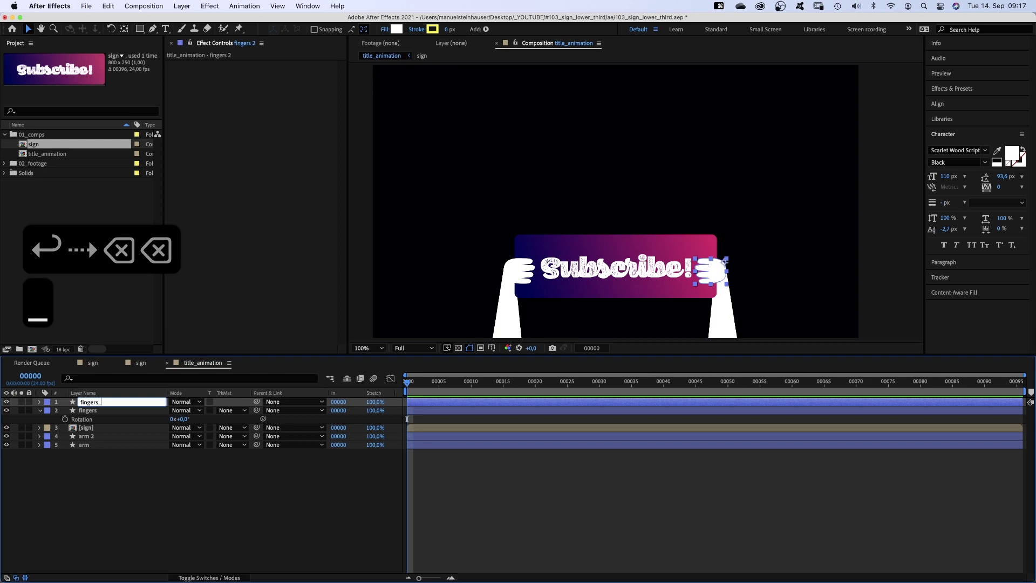
pyautogui.write('_right')
pyautogui.press('Return')
pyautogui.press('cmd+Down')
pyautogui.press('Return')
pyautogui.press('Right')
pyautogui.write('_left')
pyautogui.press('Return')
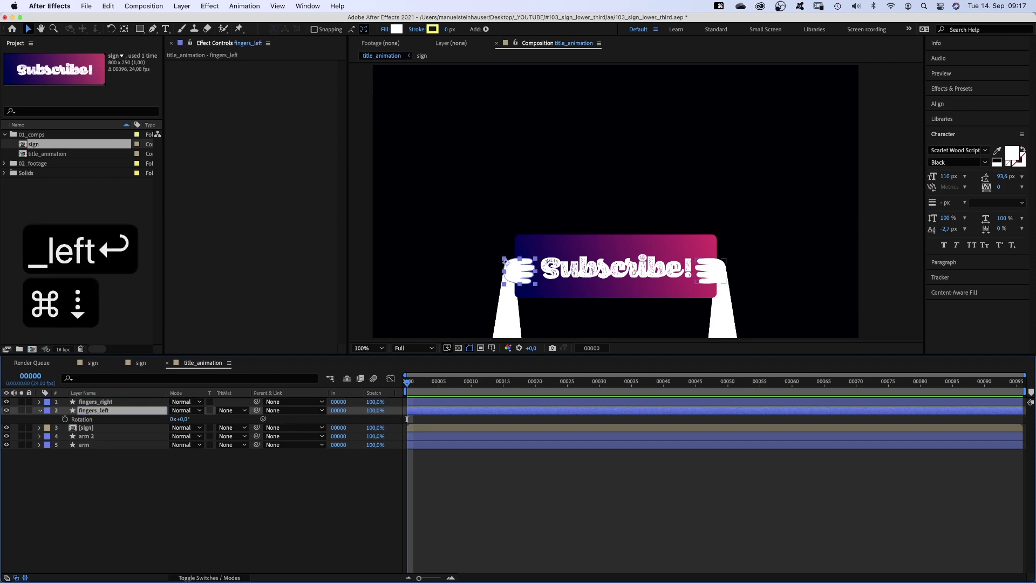
# Rename the arm layers arm_right and arm_left.
pyautogui.press('super+Down')
pyautogui.press('super+Down')
pyautogui.press('Return')
pyautogui.press('Right')
pyautogui.press('BackSpace')
pyautogui.press('BackSpace')
pyautogui.write('_right')
pyautogui.press('Return')
pyautogui.press('super+Down')
pyautogui.press('Return')
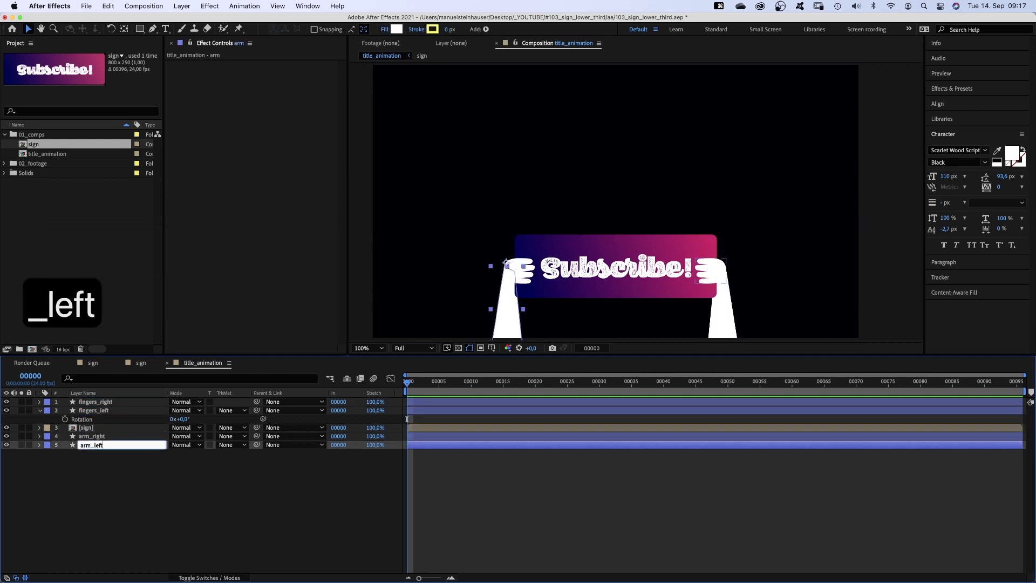
pyautogui.write('_left')
pyautogui.press('Return')
# Rotate the fingers_right layer to 12°.
pyautogui.click(100, 403)
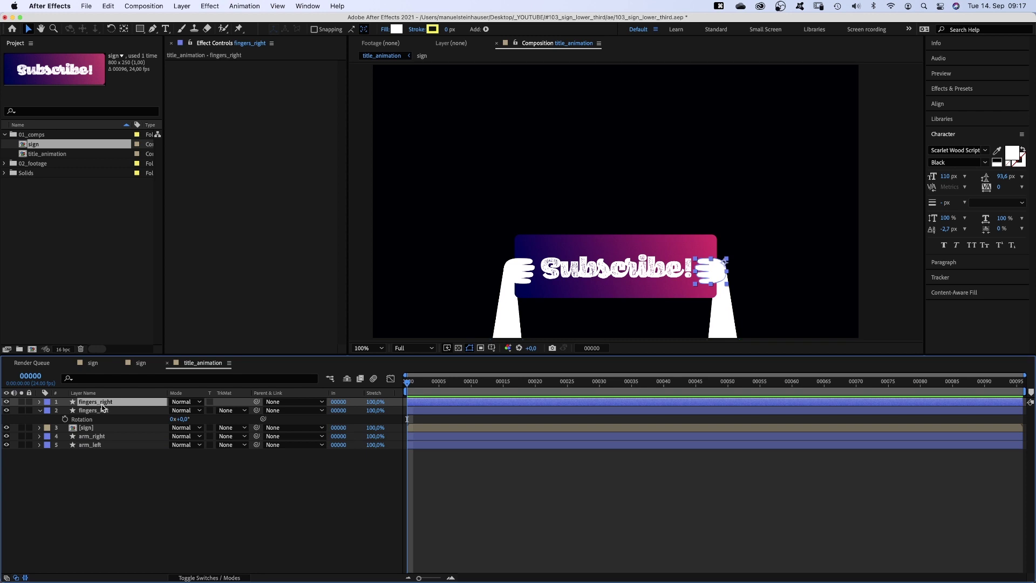
pyautogui.press('r')
pyautogui.moveTo(186, 411); pyautogui.dragTo(190, 411)
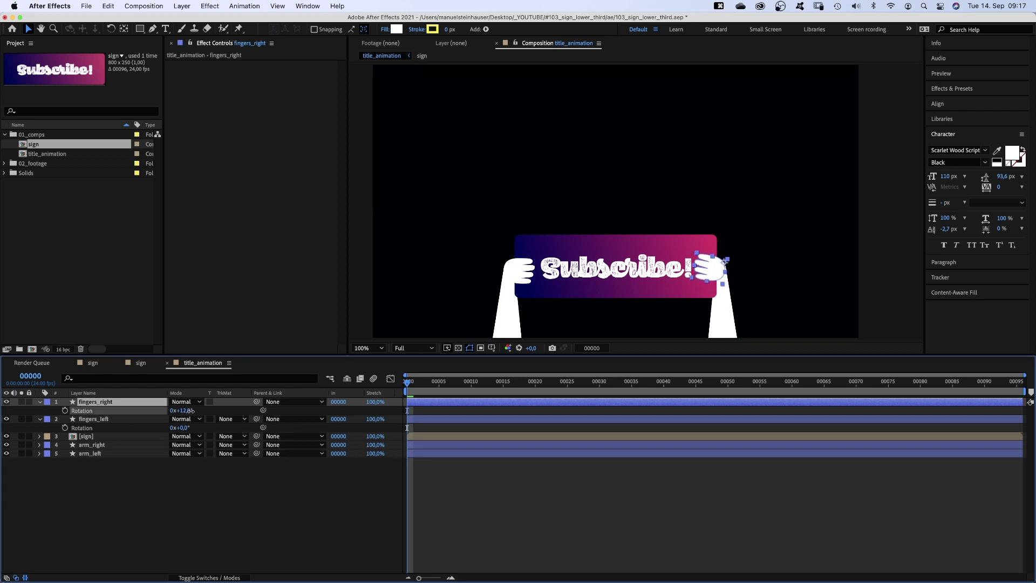
pyautogui.click(185, 513)
# Pull arm_right's top path vertex up to meet the right wrist.
pyautogui.click(724, 286)
pyautogui.press('.')
pyautogui.moveTo(729, 274); pyautogui.dragTo(511, 127)
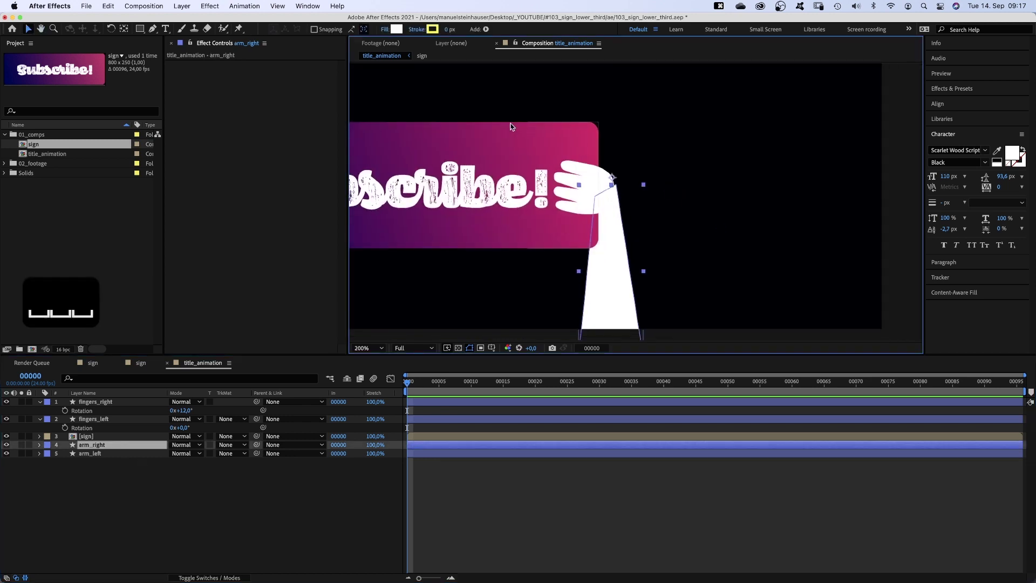
pyautogui.press('.')
pyautogui.moveTo(592, 149); pyautogui.dragTo(645, 234)
pyautogui.click(40, 445)
pyautogui.click(48, 454)
pyautogui.click(57, 463)
pyautogui.click(66, 471)
pyautogui.click(94, 480)
pyautogui.moveTo(657, 224); pyautogui.dragTo(645, 217)
pyautogui.click(91, 446)
pyautogui.click(93, 480)
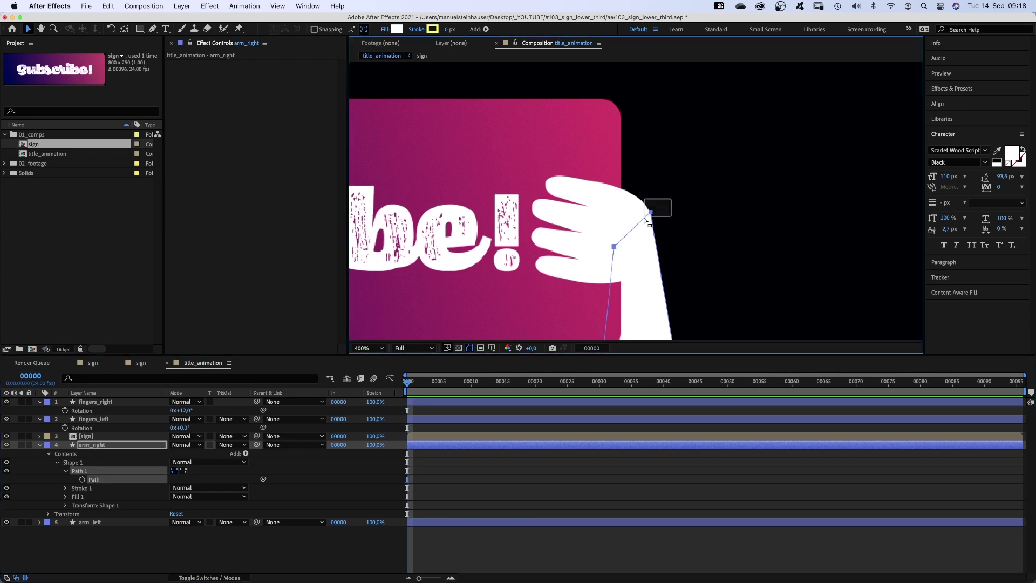
pyautogui.click(145, 504)
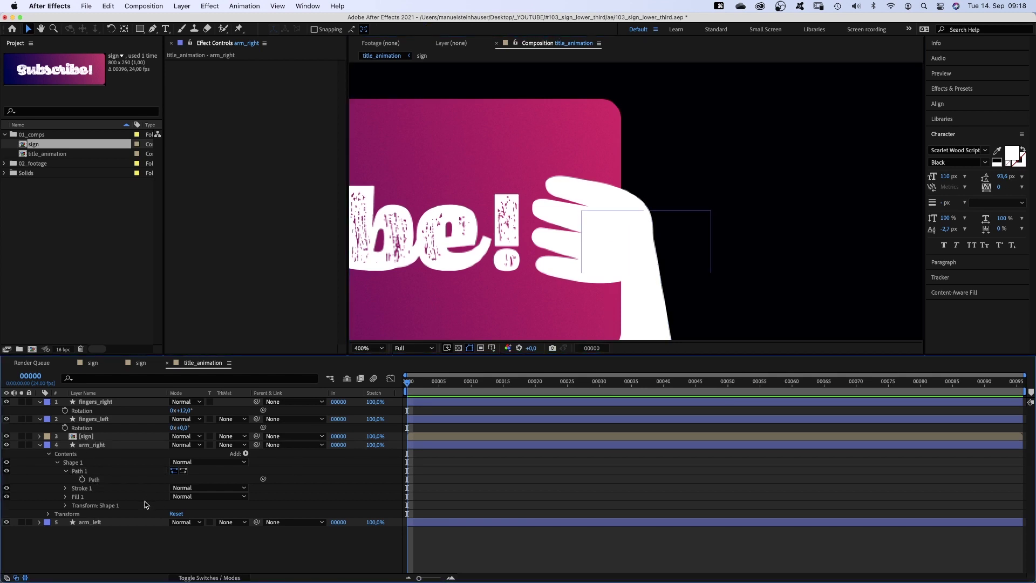
# Lower arm_left and fingers_left slightly and tilt fingers_left to -17°.
pyautogui.press(',')
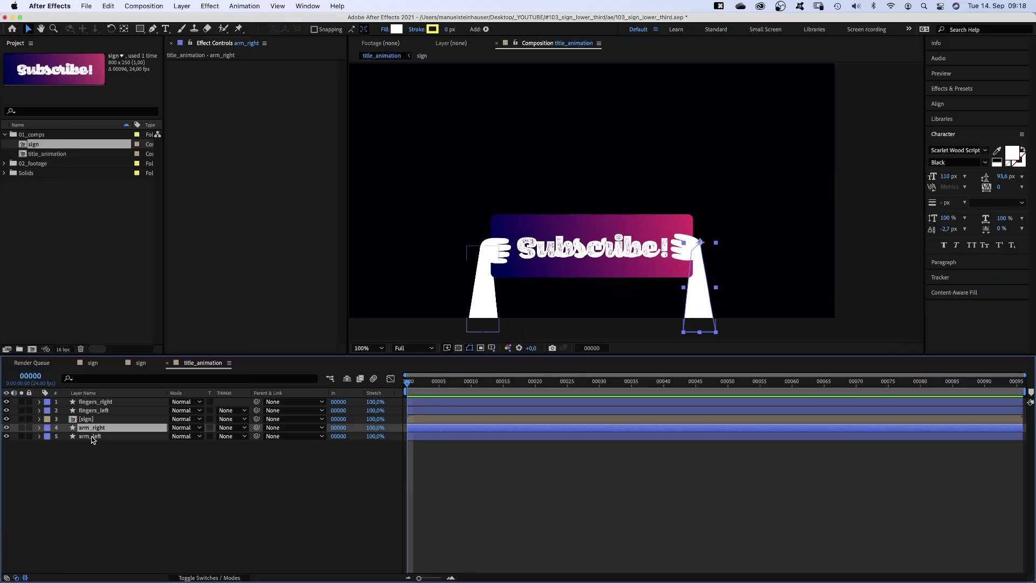
pyautogui.click(90, 435)
pyautogui.keyDown('super'); pyautogui.click(93, 411); pyautogui.keyUp('super')
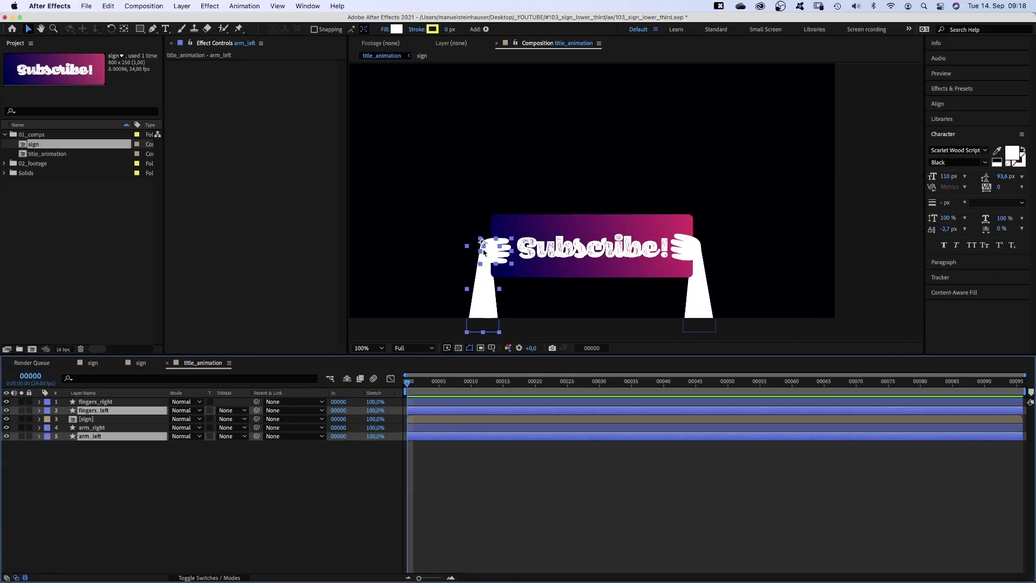
pyautogui.moveTo(483, 245); pyautogui.dragTo(483, 251)
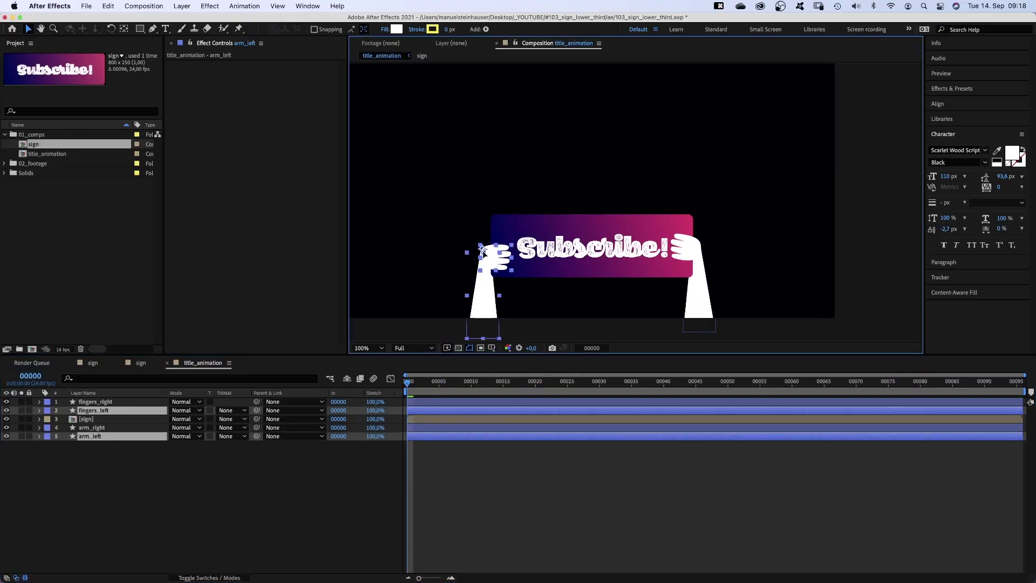
pyautogui.click(127, 462)
pyautogui.click(96, 412)
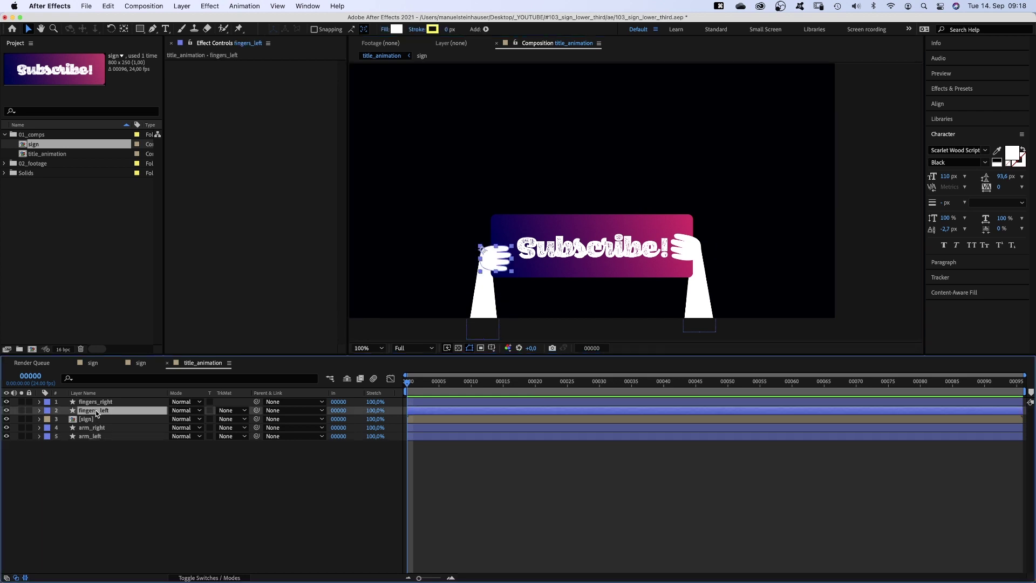
pyautogui.press('r')
pyautogui.moveTo(186, 419); pyautogui.dragTo(181, 421)
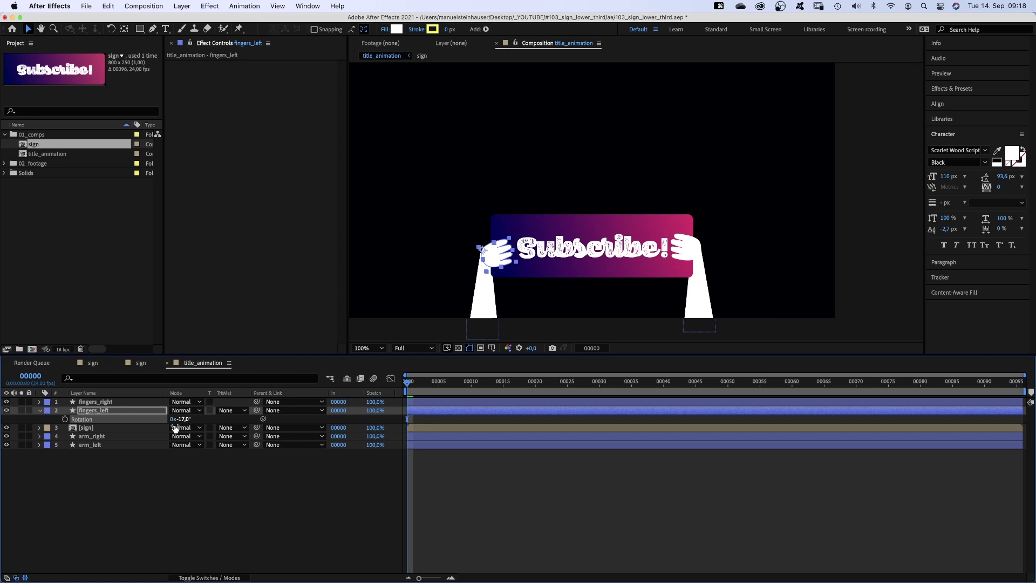
# Pull arm_left's top path vertex up to meet the tilted left hand.
pyautogui.click(96, 444)
pyautogui.press('.')
pyautogui.press('.')
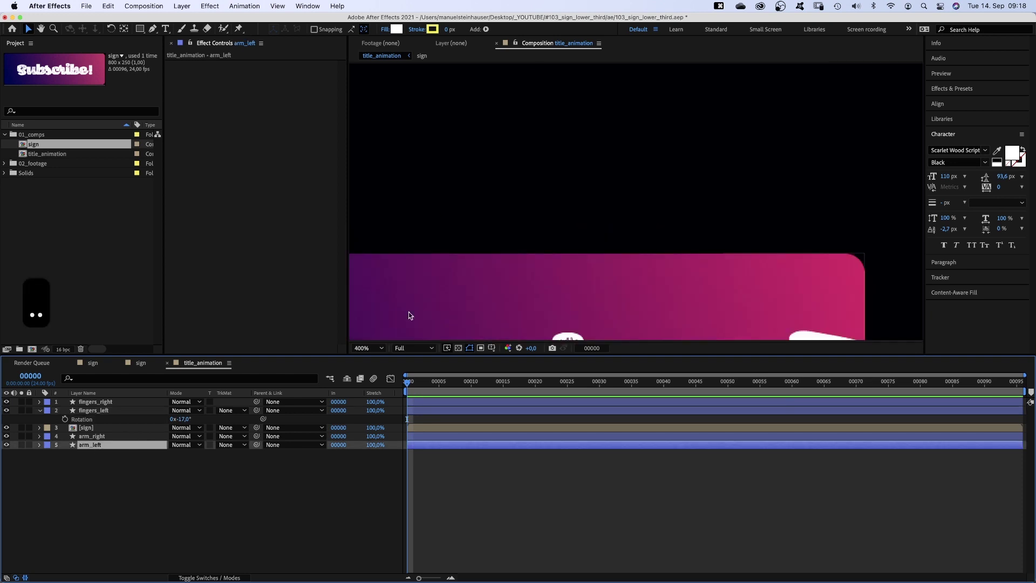
pyautogui.press('space')
pyautogui.moveTo(429, 315); pyautogui.dragTo(893, 135)
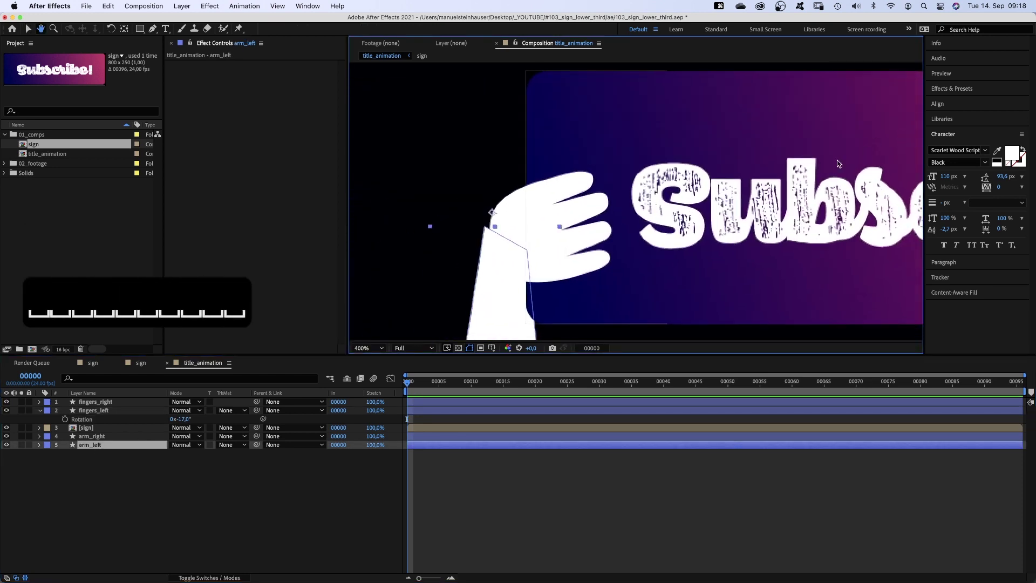
pyautogui.click(39, 445)
pyautogui.click(94, 479)
pyautogui.moveTo(485, 226); pyautogui.dragTo(493, 213)
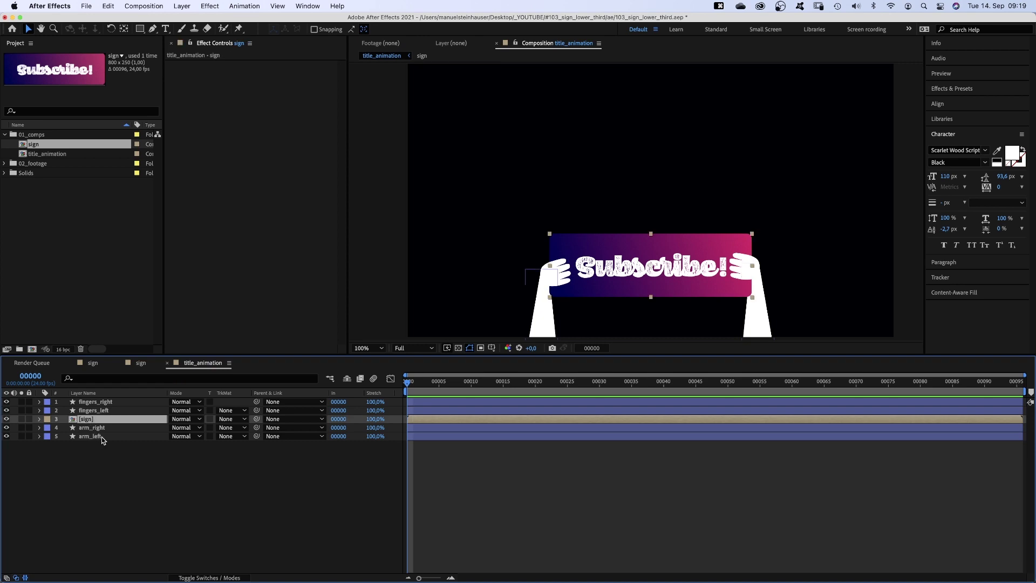
# Rotate the sign layer to 4° and nudge it slightly lower.
pyautogui.press('r')
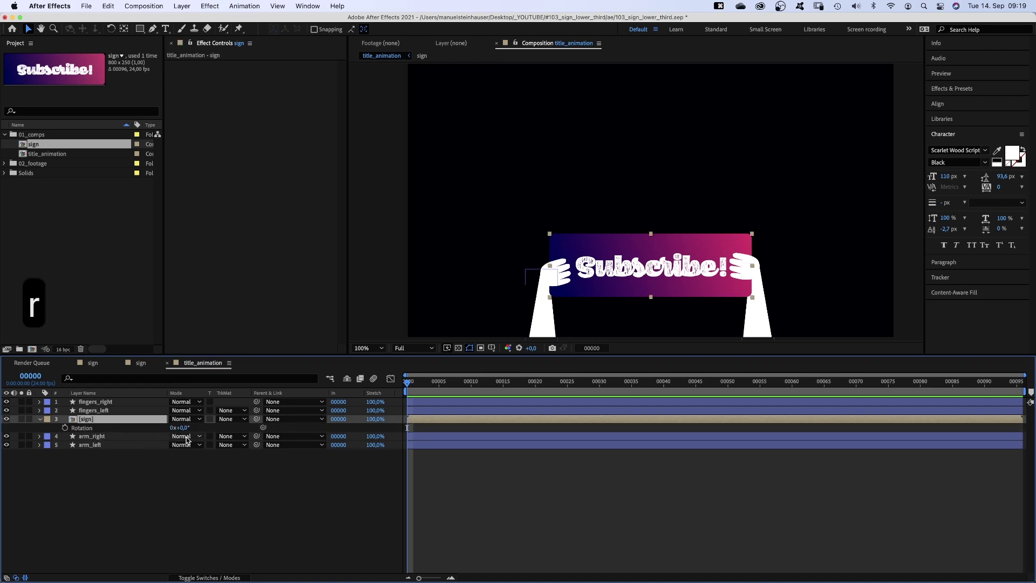
pyautogui.click(182, 428)
pyautogui.write('4')
pyautogui.press('Return')
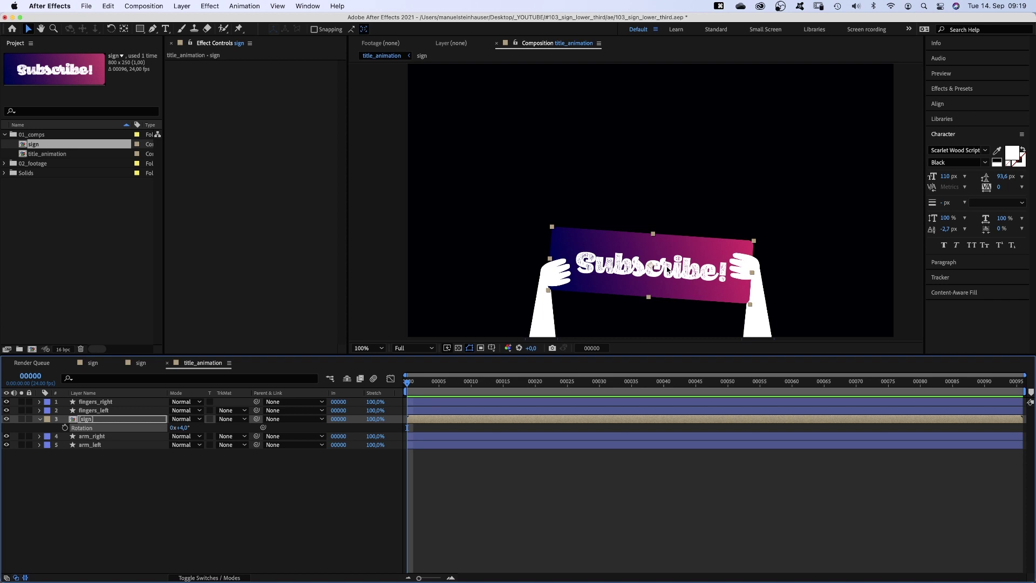
pyautogui.moveTo(656, 272); pyautogui.dragTo(656, 275)
# Move the fingers_right and arm_right layers down together onto the sign.
pyautogui.click(90, 403)
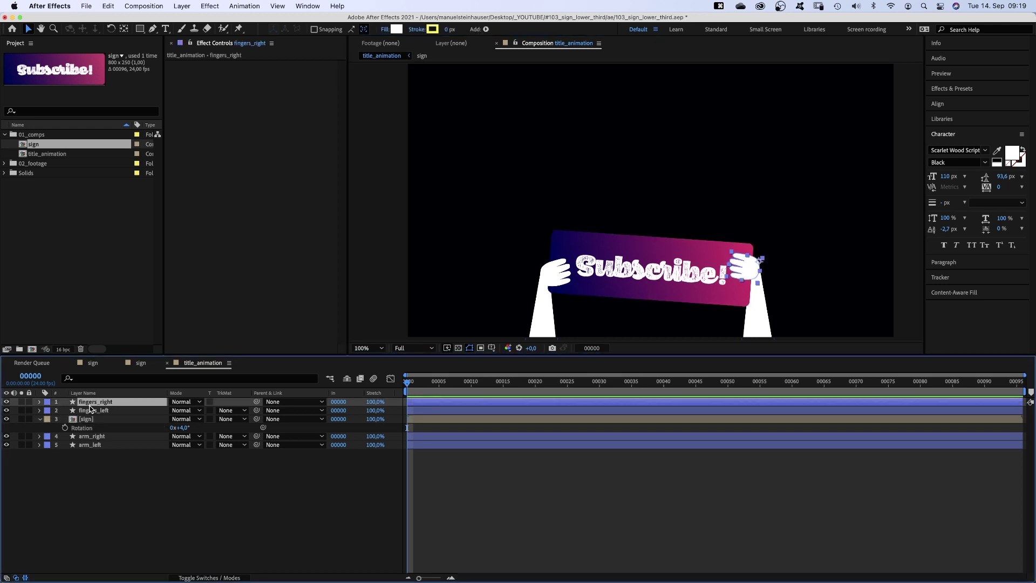
pyautogui.keyDown('super'); pyautogui.click(93, 436); pyautogui.keyUp('super')
pyautogui.moveTo(759, 263); pyautogui.dragTo(759, 274)
pyautogui.click(335, 479)
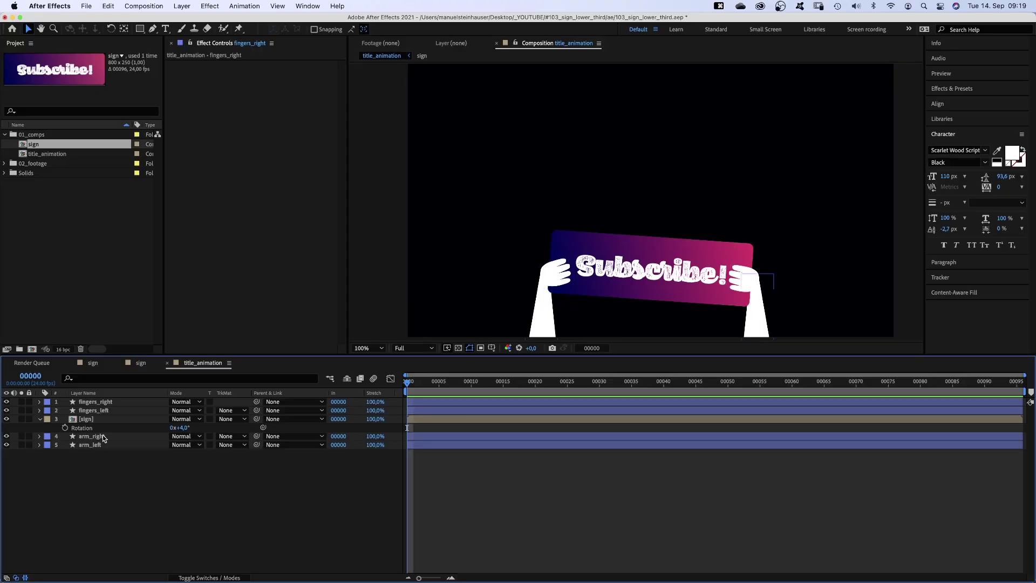
# Parent arm_right to fingers_right and arm_left to fingers_left.
pyautogui.click(103, 439)
pyautogui.moveTo(257, 436); pyautogui.dragTo(127, 404)
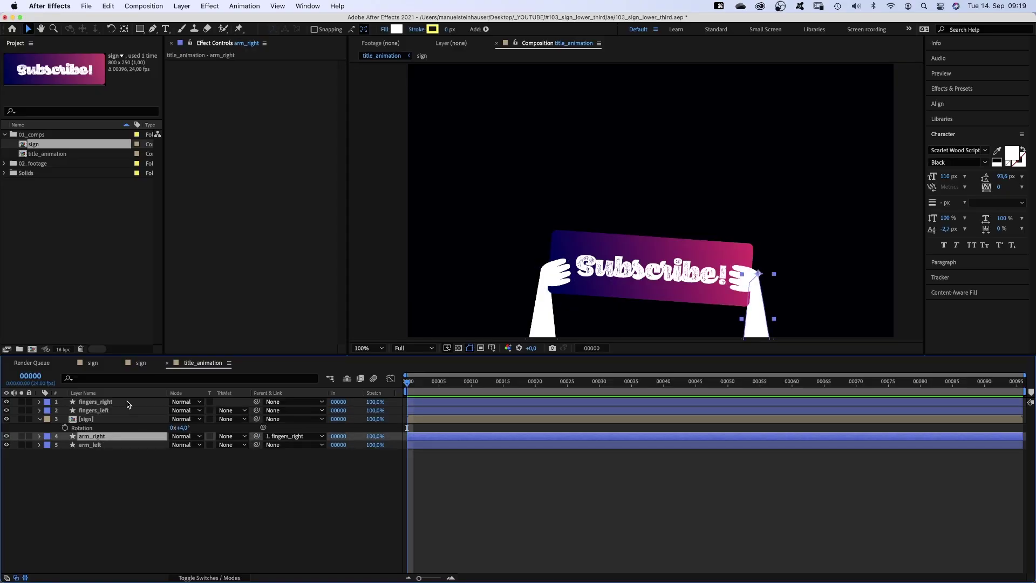
pyautogui.click(99, 446)
pyautogui.moveTo(256, 444); pyautogui.dragTo(106, 412)
# Parent fingers_left and fingers_right to the sign, then rotate the sign to test the link.
pyautogui.click(104, 410)
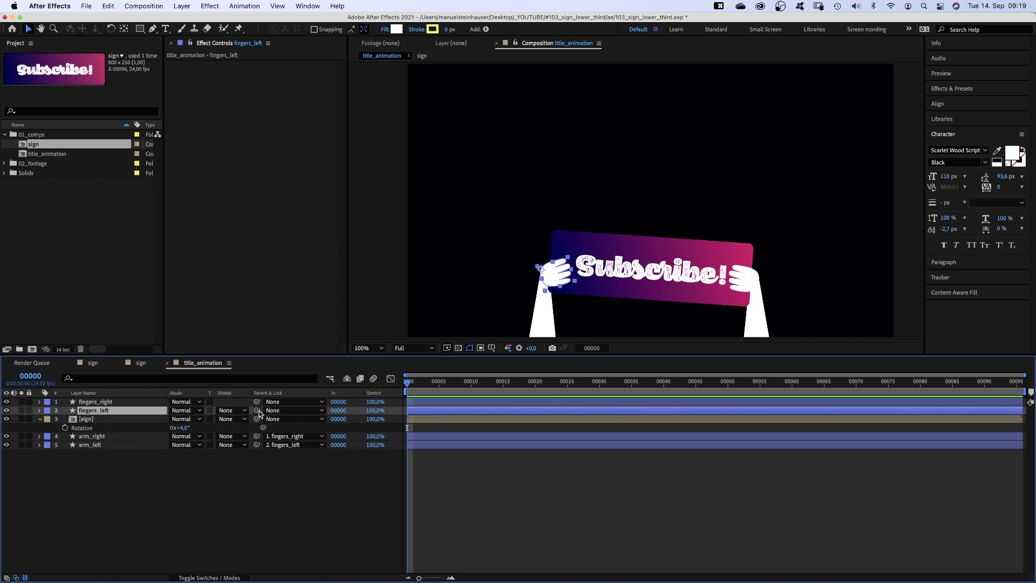
pyautogui.moveTo(257, 410); pyautogui.dragTo(110, 419)
pyautogui.click(144, 404)
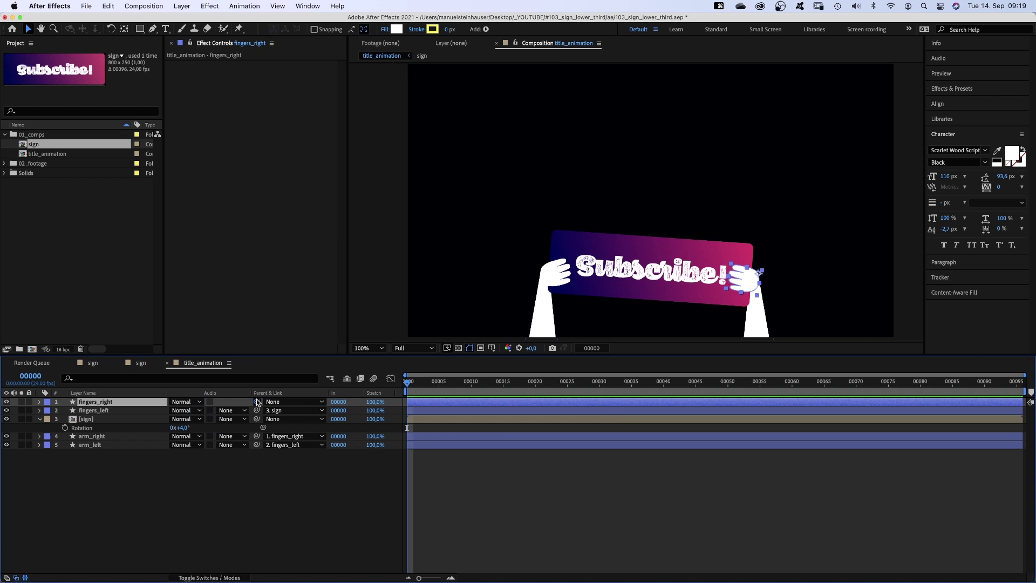
pyautogui.moveTo(257, 402); pyautogui.dragTo(110, 420)
pyautogui.click(135, 420)
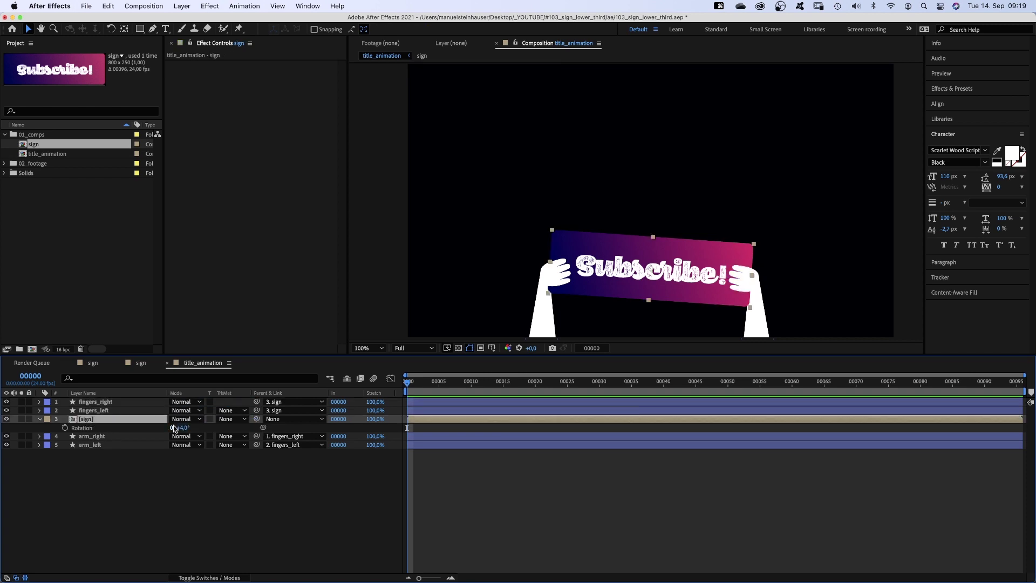
pyautogui.moveTo(183, 429)
pyautogui.mouseDown()
pyautogui.moveTo(158, 428)
pyautogui.moveTo(185, 428)
pyautogui.mouseUp()
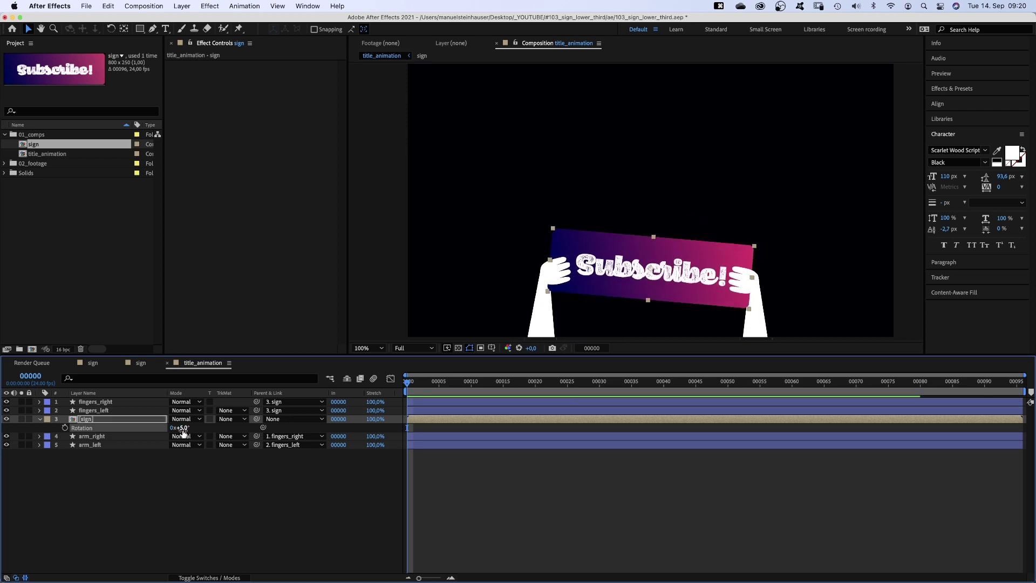
# Undo the sign's test rotation and set both arms' Rotation to 0°.
pyautogui.press('super+z')
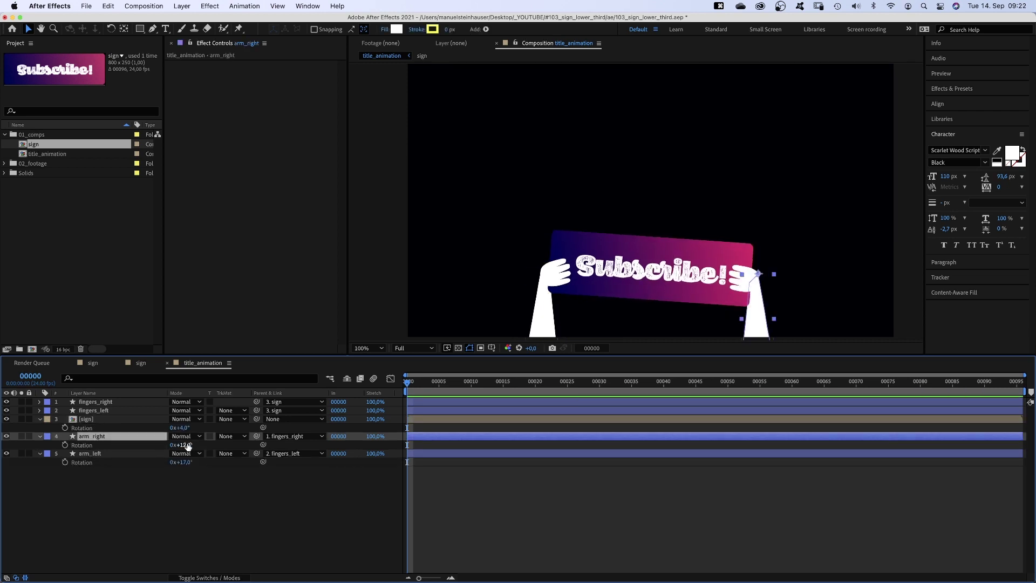
pyautogui.write('0')
pyautogui.press('Return')
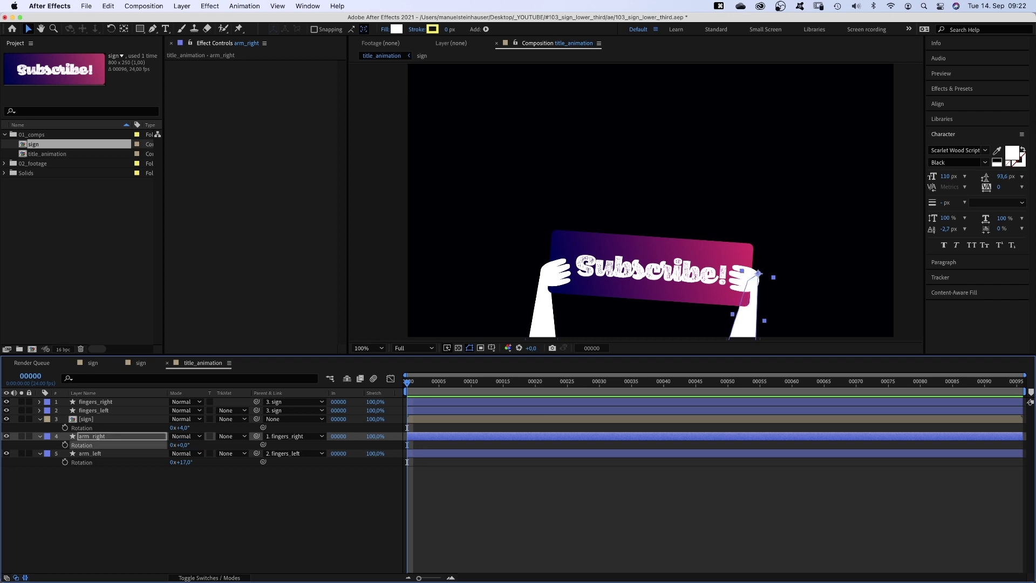
pyautogui.write('0')
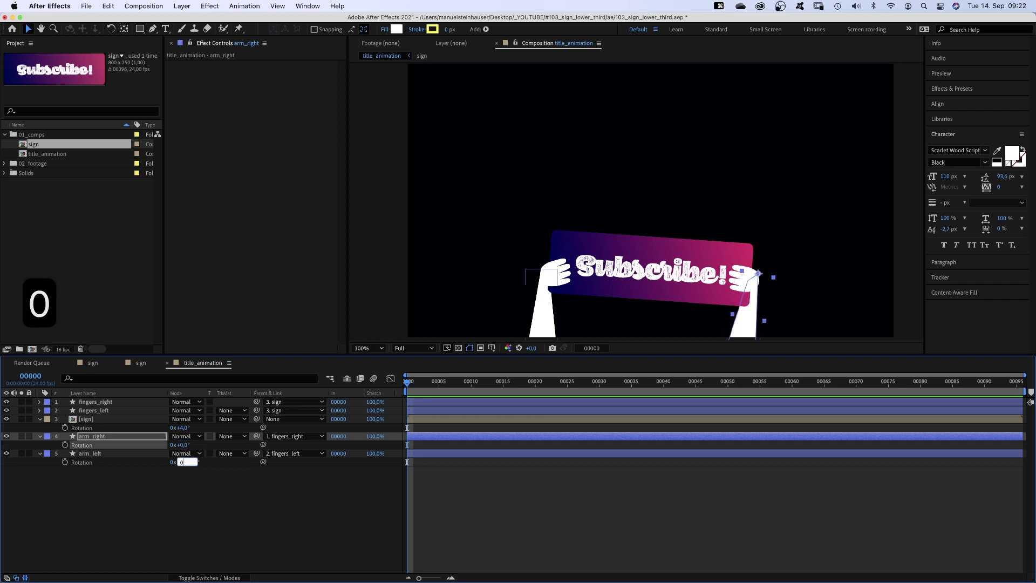
pyautogui.press('Return')
# In arm_left's Contents > Shape 1 > Path 1, drag the bottom points further left.
pyautogui.doubleClick(39, 453)
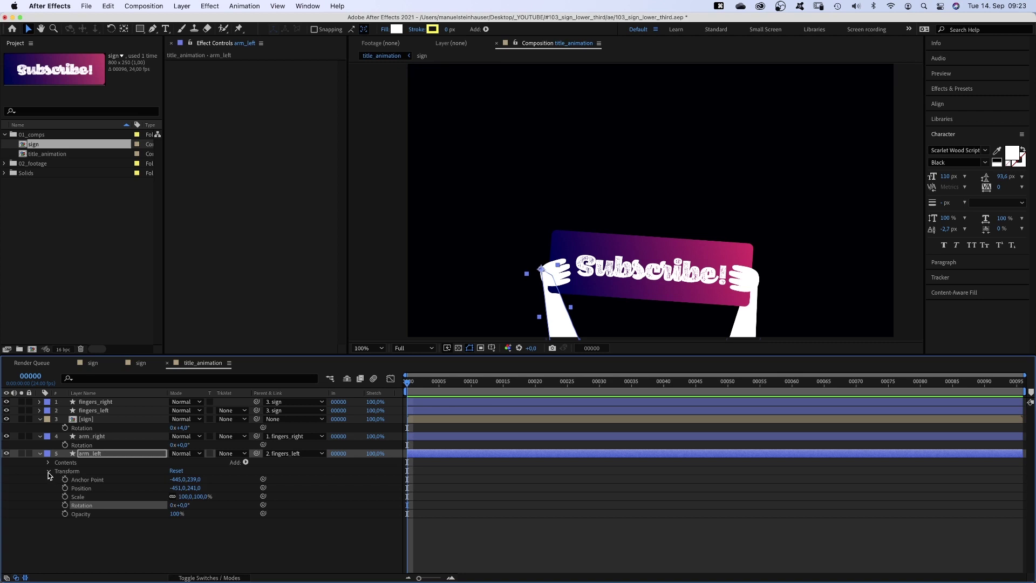
pyautogui.click(48, 463)
pyautogui.click(57, 471)
pyautogui.click(66, 480)
pyautogui.click(94, 489)
pyautogui.press('space')
pyautogui.moveTo(566, 322); pyautogui.dragTo(553, 304)
# In arm_right's Path 1, marquee the two bottom points and drag them right.
pyautogui.click(88, 436)
pyautogui.click(40, 437)
pyautogui.click(40, 436)
pyautogui.click(48, 454)
pyautogui.click(49, 445)
pyautogui.click(57, 454)
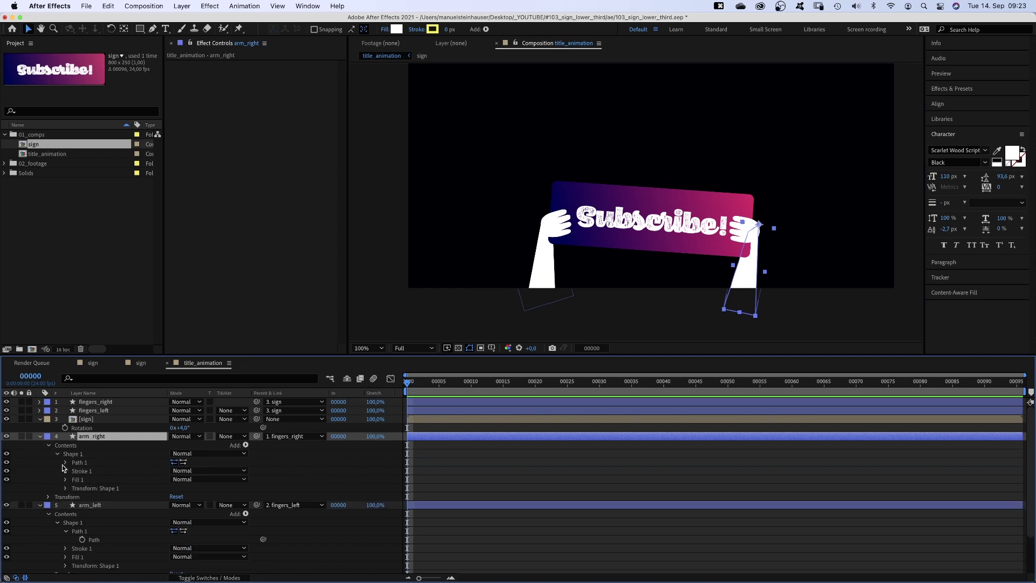
pyautogui.click(65, 463)
pyautogui.click(96, 471)
pyautogui.moveTo(708, 298); pyautogui.dragTo(772, 329)
pyautogui.moveTo(755, 315); pyautogui.dragTo(776, 315)
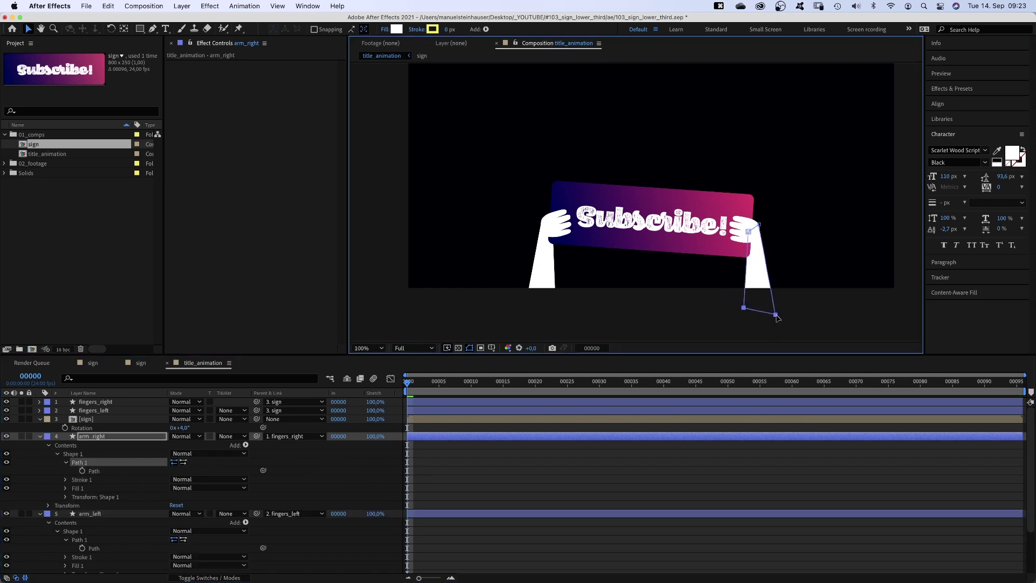
# Collapse the arms' shape groups and show only each arm's Rotation property.
pyautogui.click(57, 454)
pyautogui.click(40, 472)
pyautogui.click(39, 471)
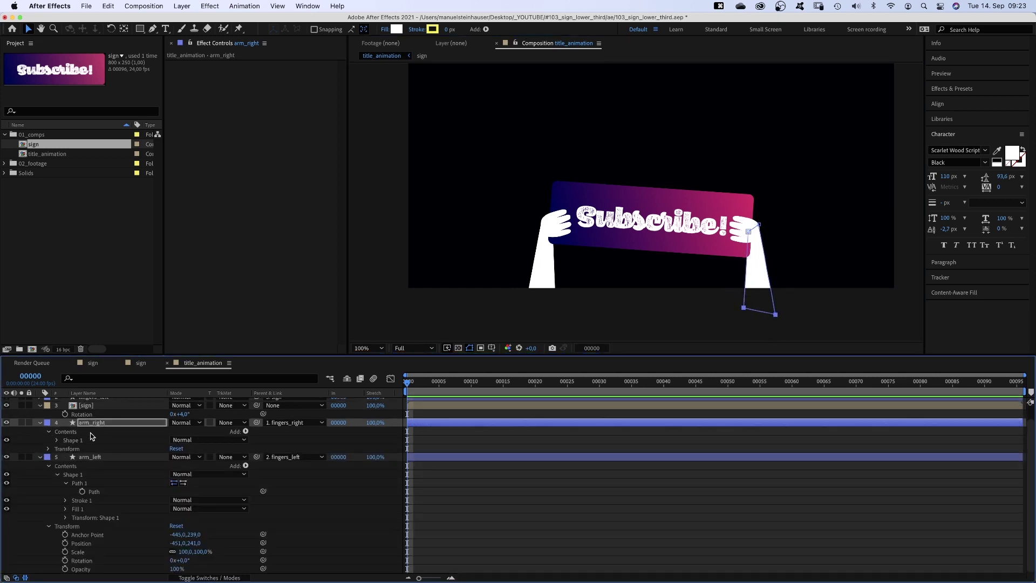
pyautogui.click(90, 459)
pyautogui.press('r')
pyautogui.click(93, 437)
pyautogui.press('r')
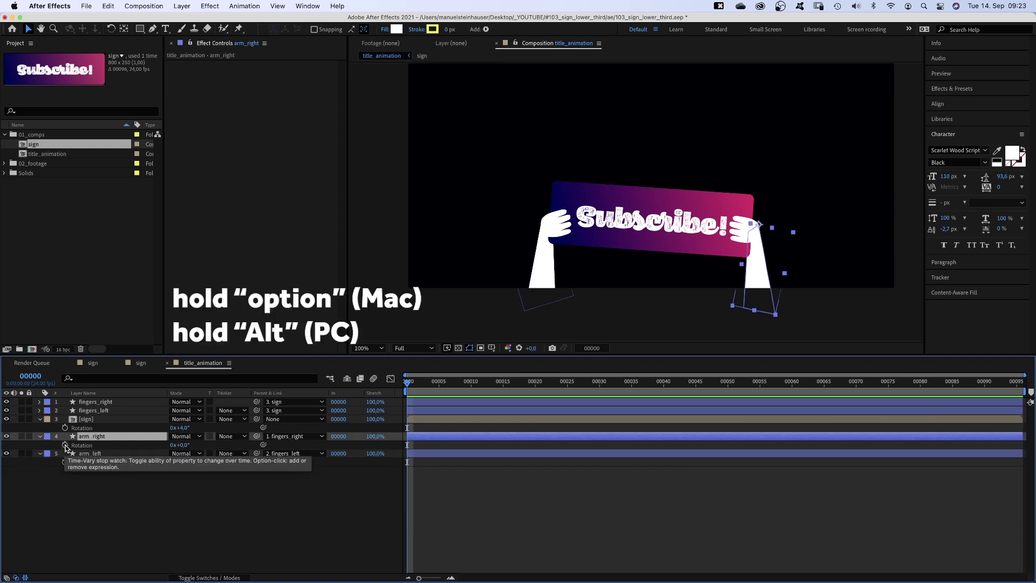
# Add an expression pick-whipping arm_right's Rotation to the sign's Rotation, test it, then undo.
pyautogui.keyDown('alt'); pyautogui.click(65, 445); pyautogui.keyUp('alt')
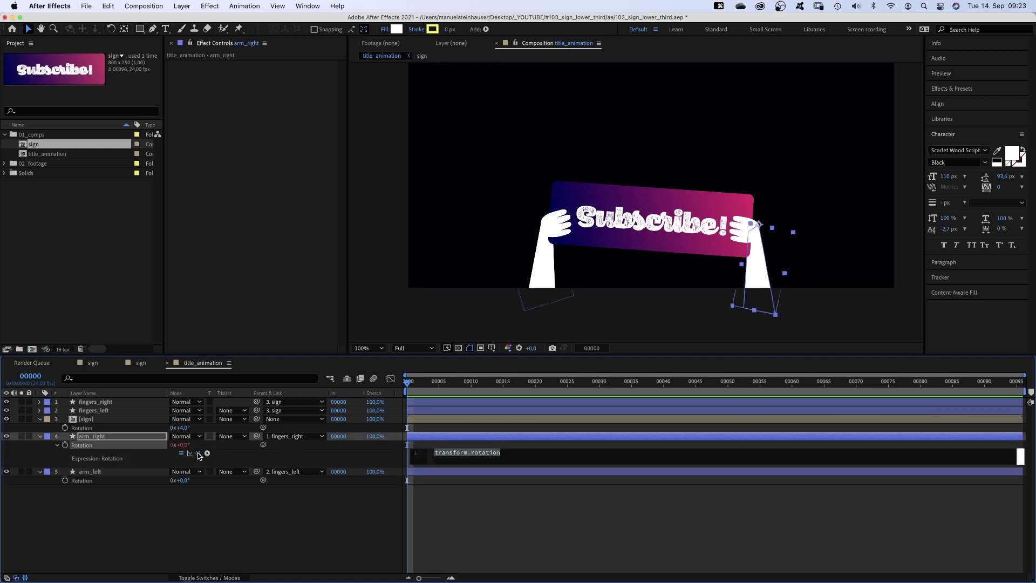
pyautogui.moveTo(198, 453); pyautogui.dragTo(81, 428)
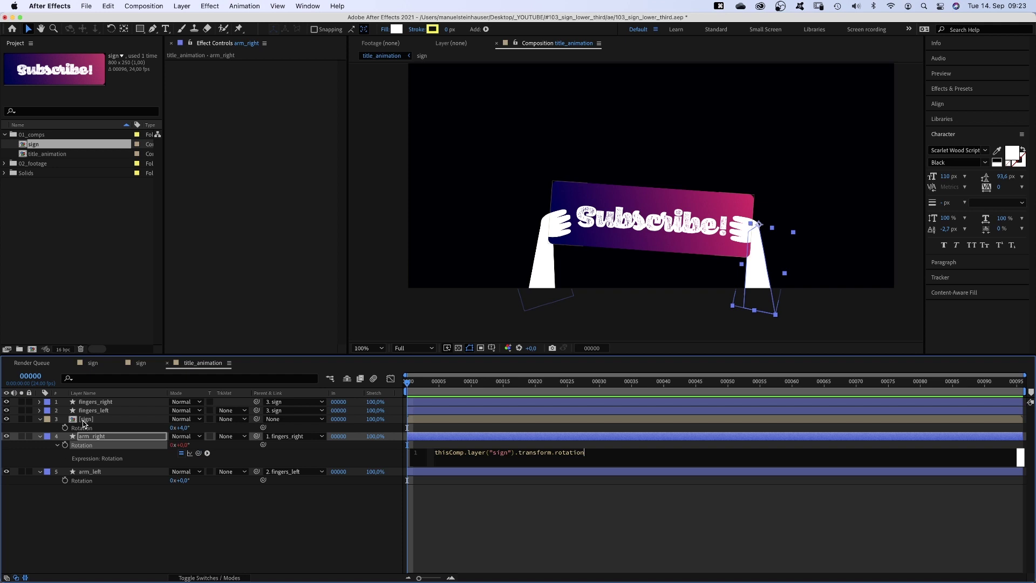
pyautogui.click(63, 460)
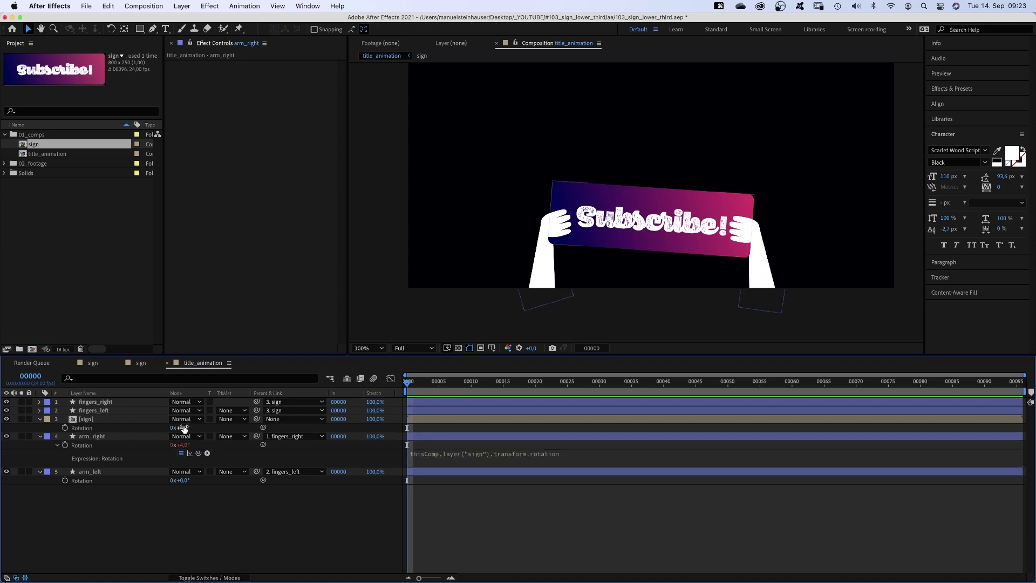
pyautogui.moveTo(182, 428)
pyautogui.mouseDown()
pyautogui.moveTo(160, 428)
pyautogui.moveTo(206, 435)
pyautogui.moveTo(170, 431)
pyautogui.moveTo(194, 439)
pyautogui.mouseUp()
pyautogui.press('super+z')
# Add an expression linking arm_left's Rotation to the sign's Rotation, test, then undo.
pyautogui.click(90, 472)
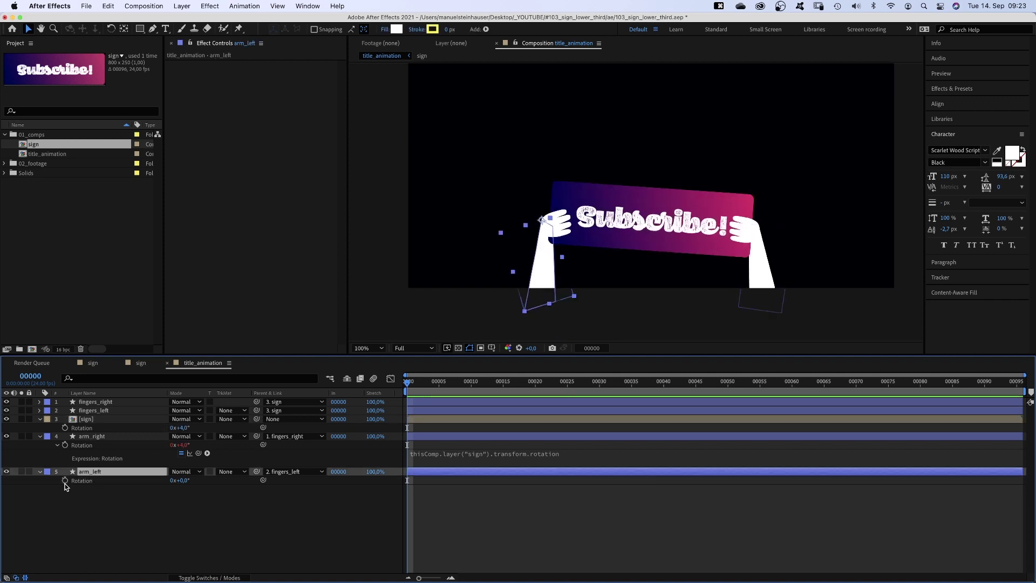
pyautogui.keyDown('alt'); pyautogui.click(65, 480); pyautogui.keyUp('alt')
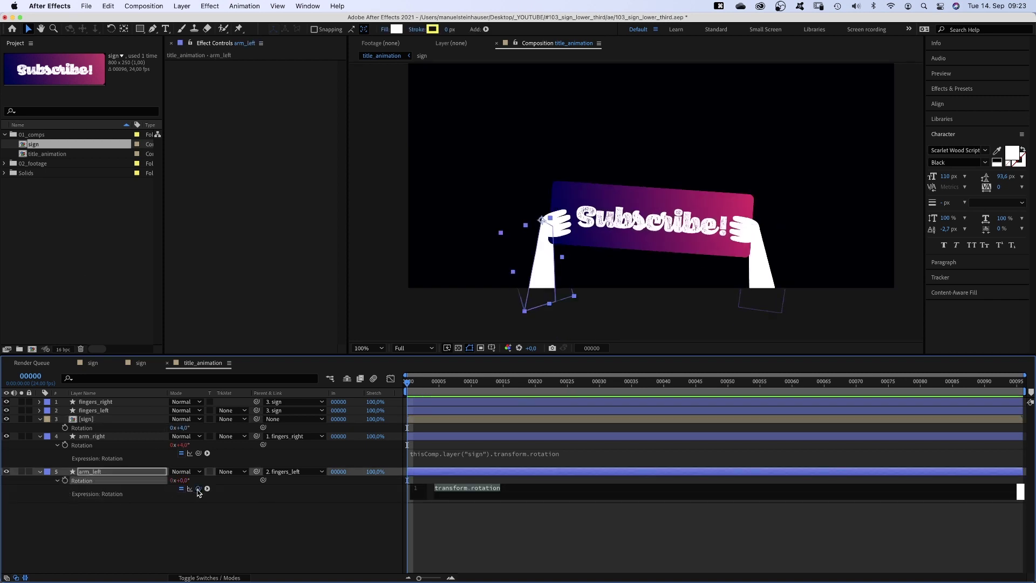
pyautogui.moveTo(119, 458); pyautogui.dragTo(81, 428)
pyautogui.click(178, 458)
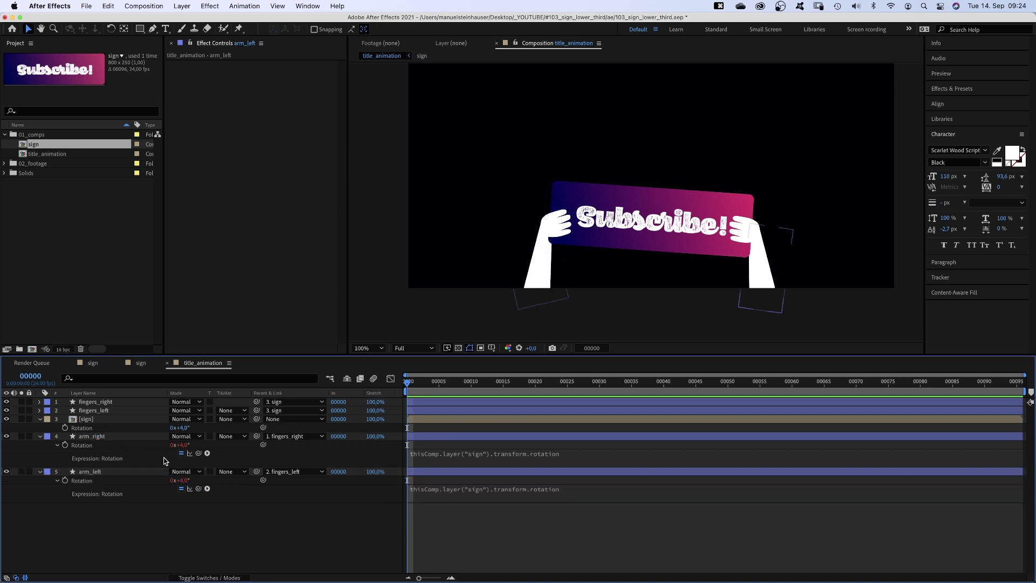
pyautogui.moveTo(184, 428)
pyautogui.mouseDown()
pyautogui.moveTo(159, 431)
pyautogui.moveTo(180, 431)
pyautogui.moveTo(172, 432)
pyautogui.mouseUp()
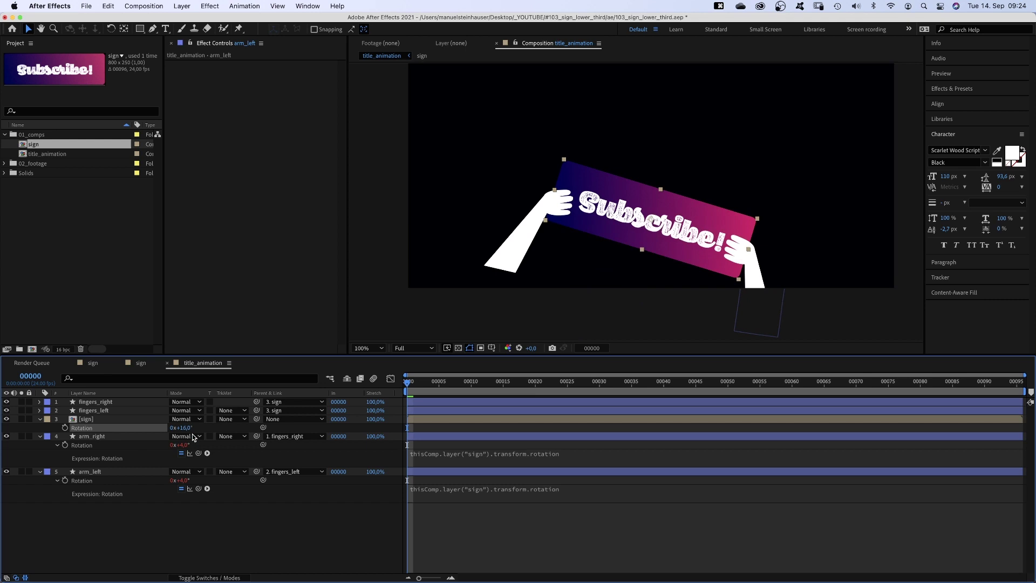
pyautogui.press('super+z')
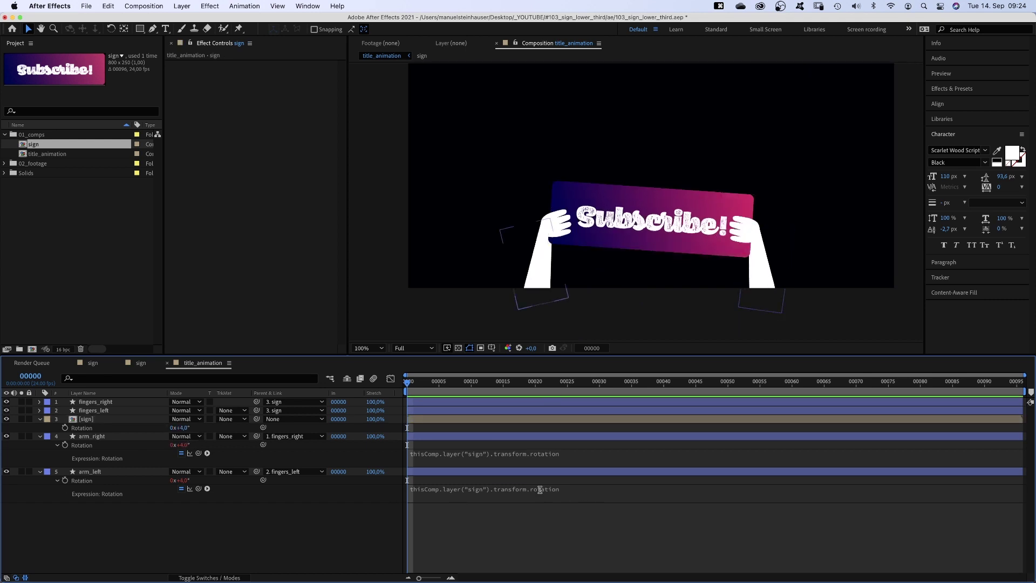
# Append '+ 2* -' plus the sign's Rotation to invert arm_left's expression, then test and undo.
pyautogui.click(540, 490)
pyautogui.write('+ ')
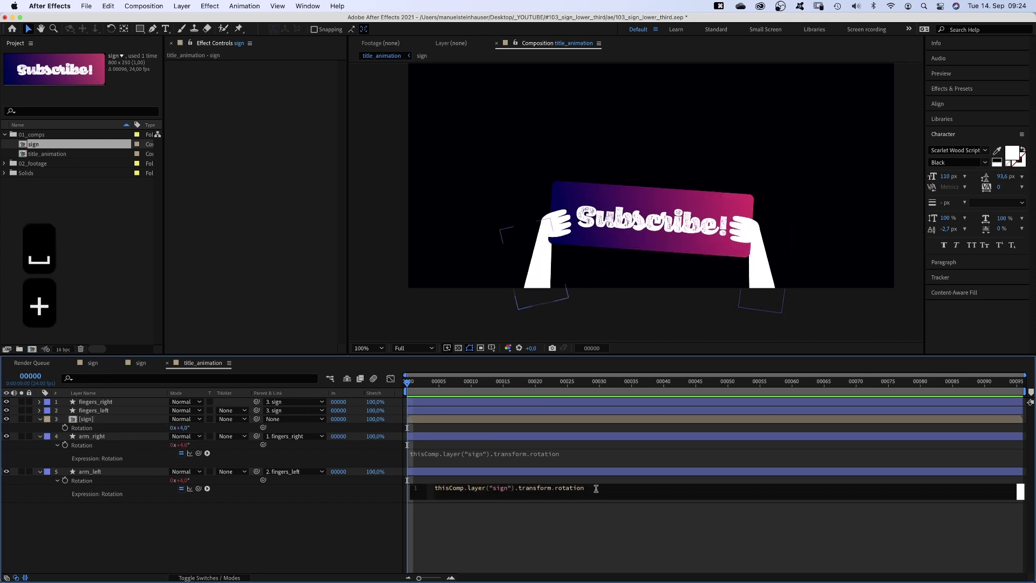
pyautogui.write('2*')
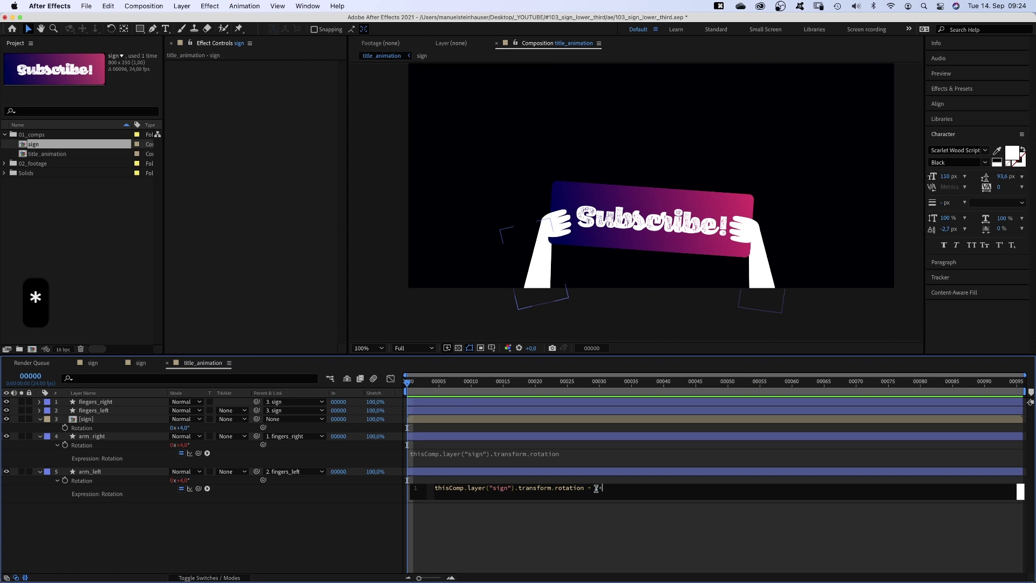
pyautogui.write(' -')
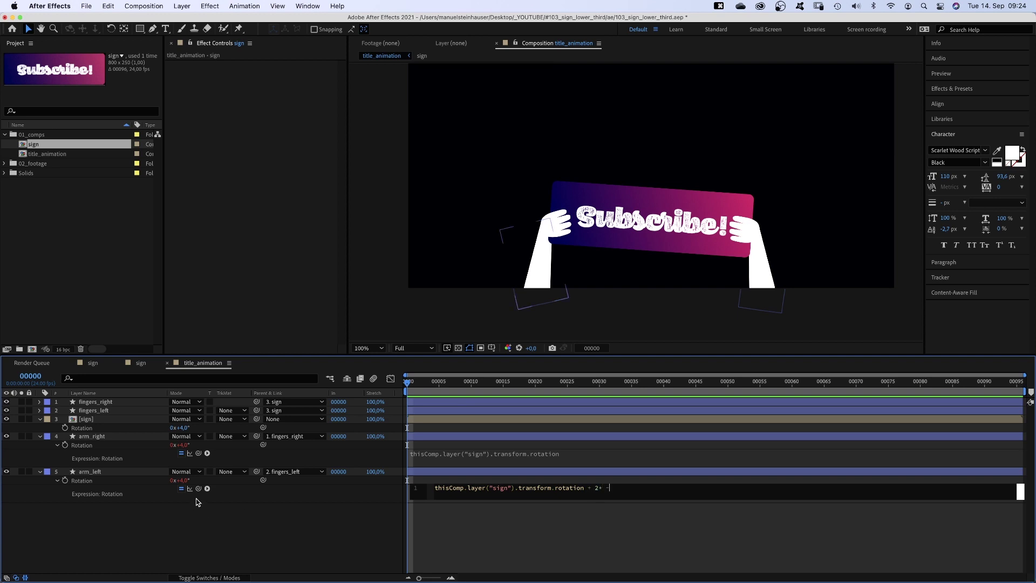
pyautogui.moveTo(198, 491); pyautogui.dragTo(76, 429)
pyautogui.click(139, 541)
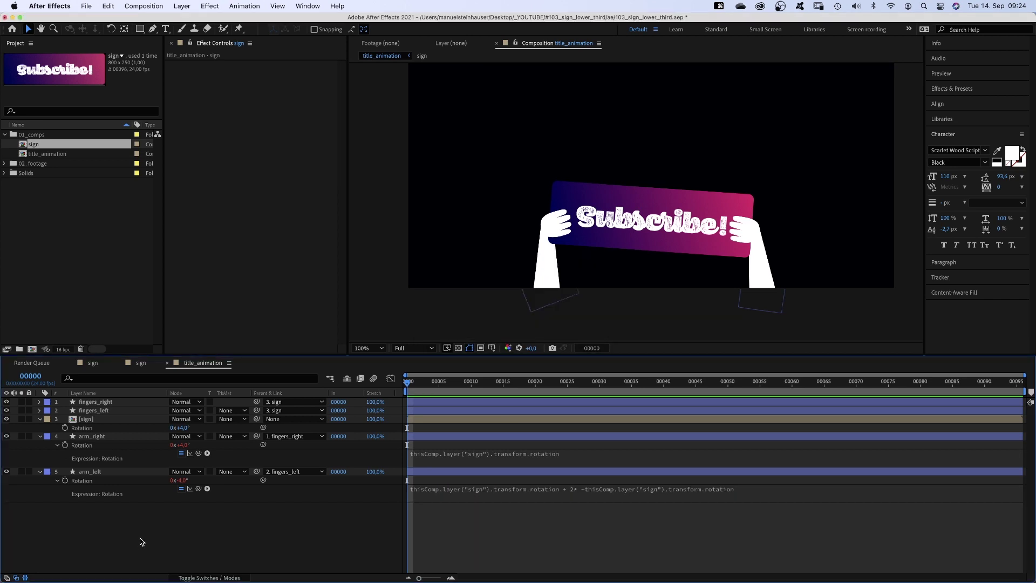
pyautogui.moveTo(183, 428)
pyautogui.mouseDown()
pyautogui.moveTo(201, 429)
pyautogui.moveTo(159, 432)
pyautogui.moveTo(208, 430)
pyautogui.moveTo(171, 430)
pyautogui.mouseUp()
pyautogui.press('super+z')
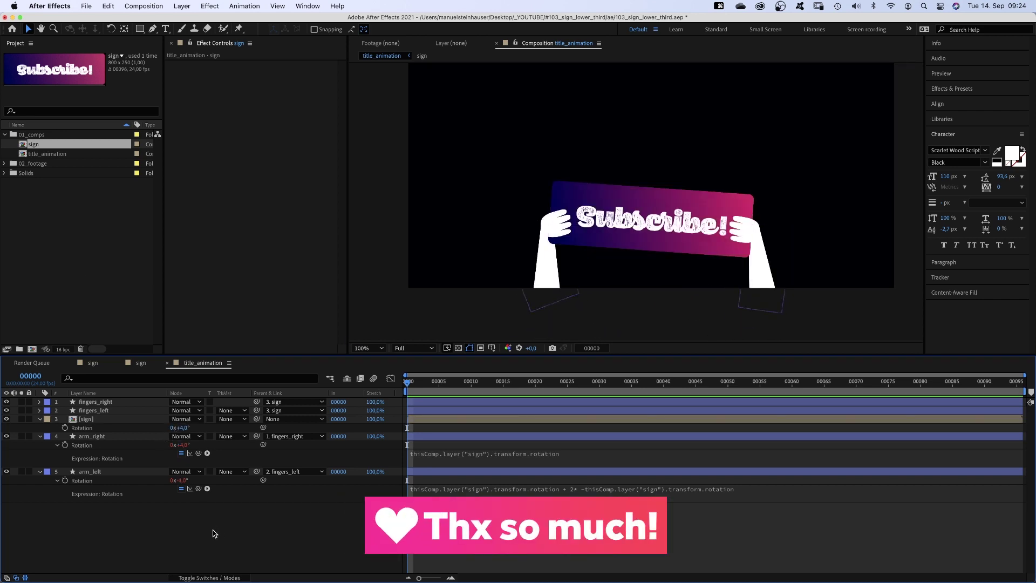
# At frame 10, keyframe the sign's Position and Rotation with Rotation set to -4°.
pyautogui.click(465, 385)
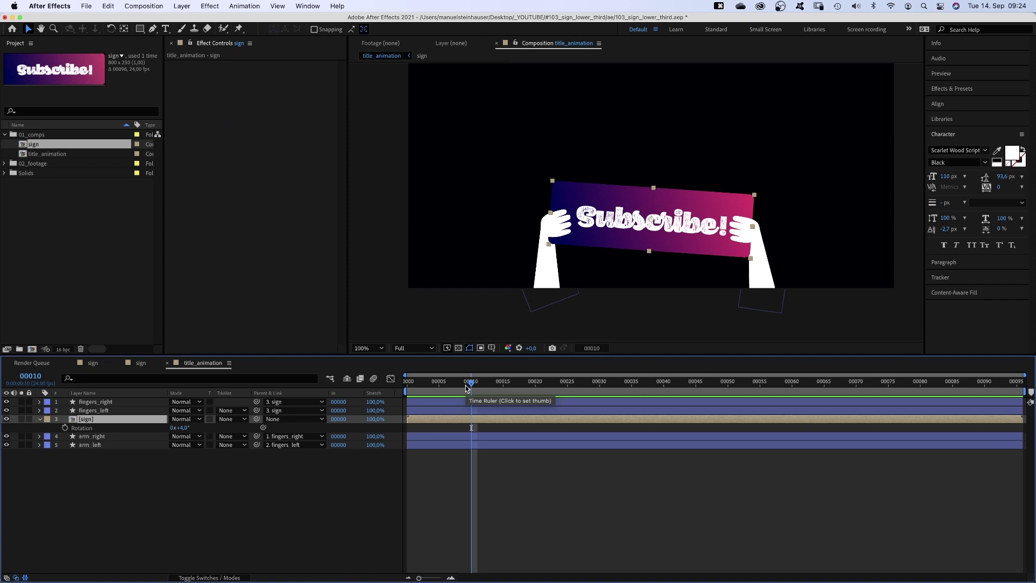
pyautogui.press('p')
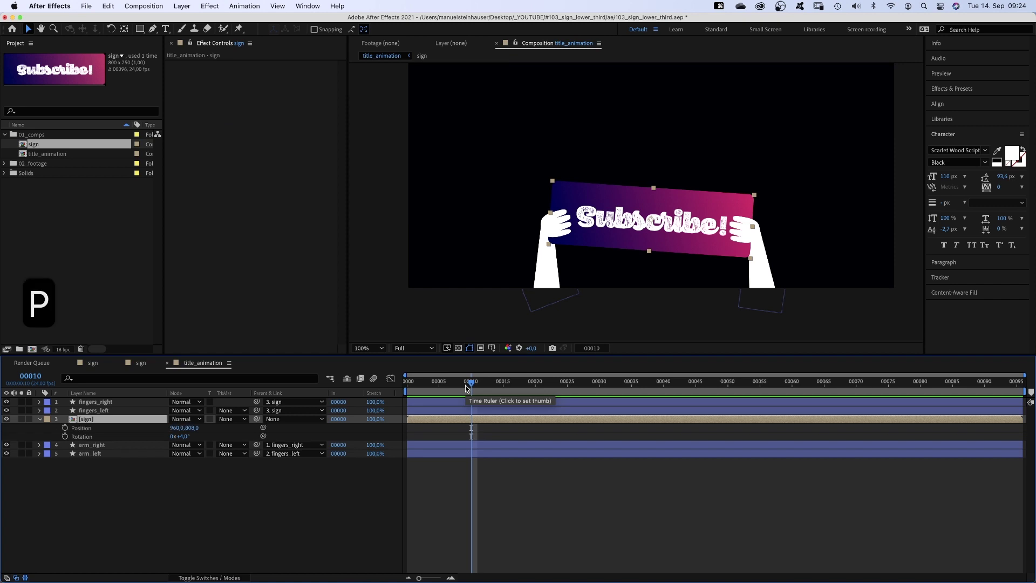
pyautogui.click(65, 428)
pyautogui.click(65, 436)
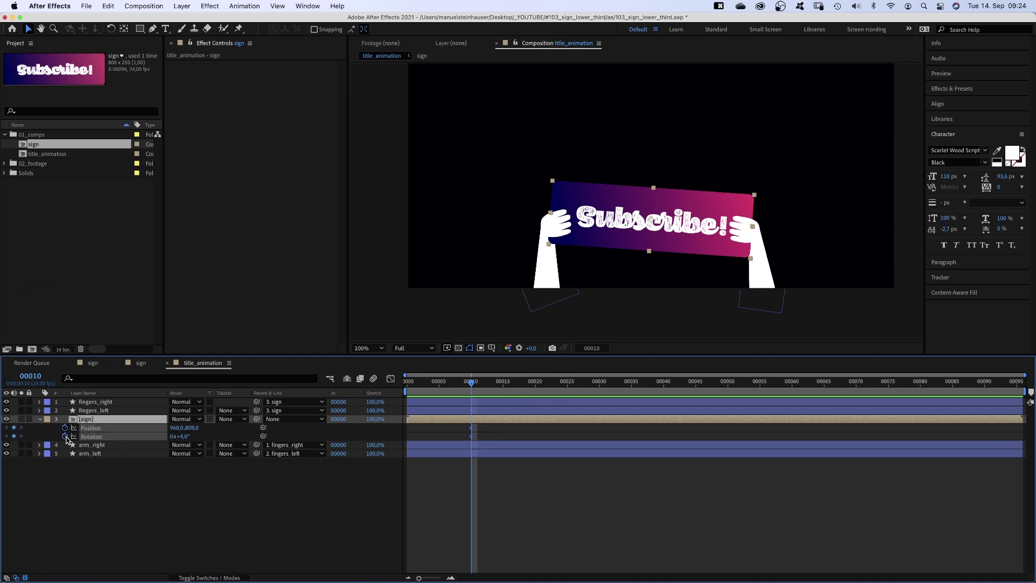
pyautogui.click(181, 498)
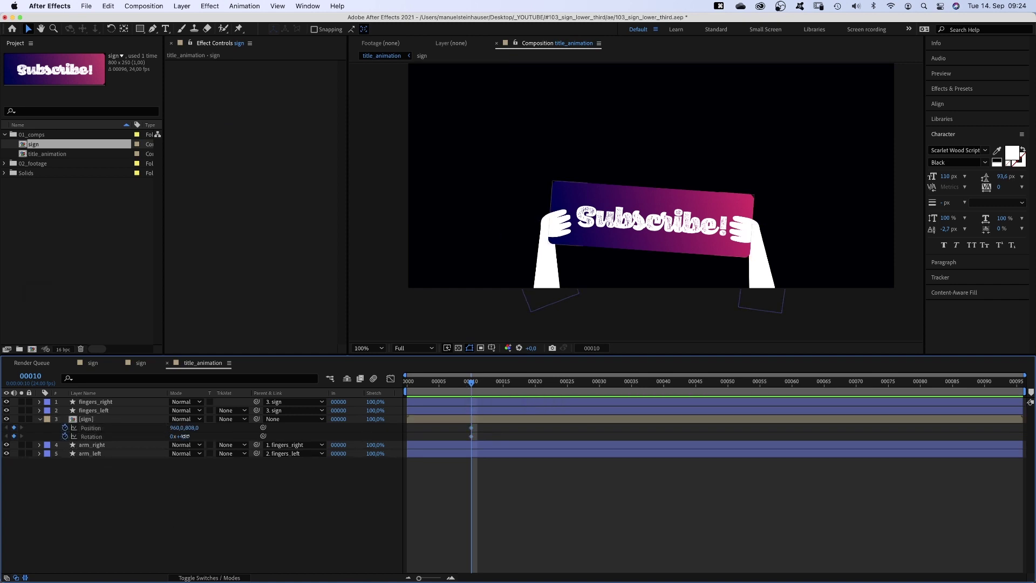
pyautogui.write('-4')
pyautogui.press('Return')
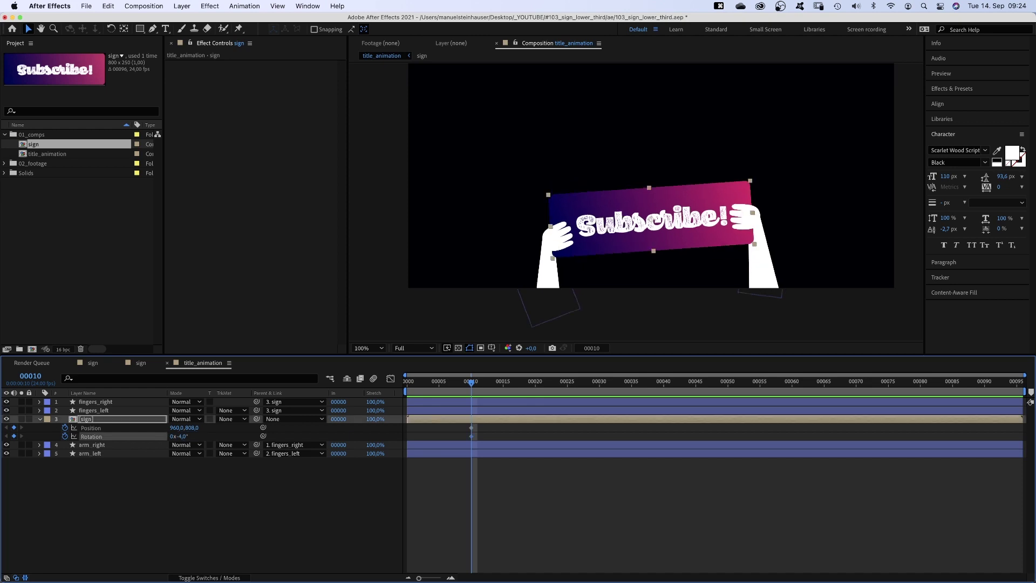
# At frame 0, move the sign down below the frame, then scrub to frame 40.
pyautogui.moveTo(471, 384); pyautogui.dragTo(407, 384)
pyautogui.moveTo(190, 428)
pyautogui.mouseDown()
pyautogui.moveTo(331, 435)
pyautogui.moveTo(191, 437)
pyautogui.mouseUp()
pyautogui.click(201, 468)
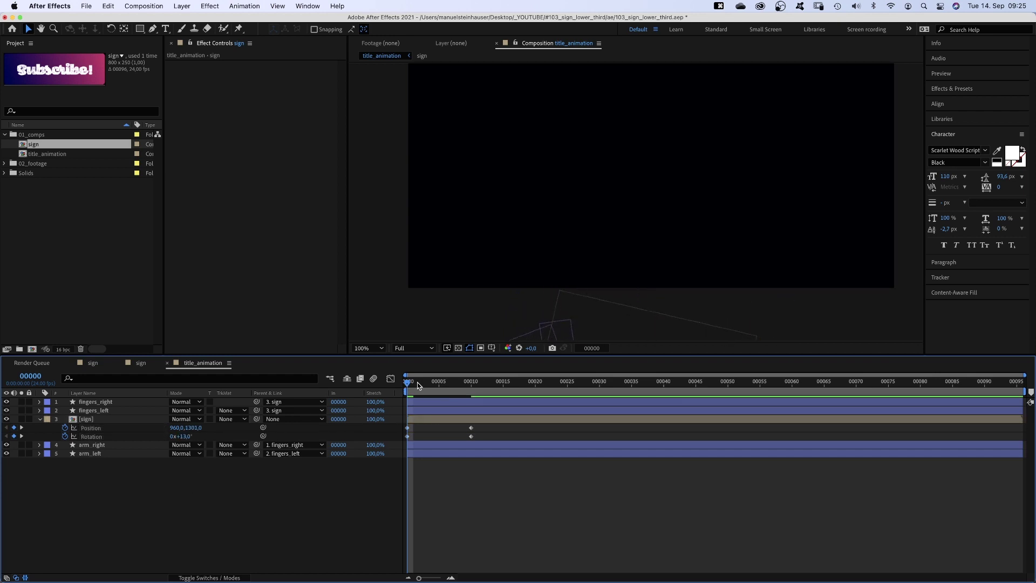
pyautogui.moveTo(418, 386); pyautogui.dragTo(665, 392)
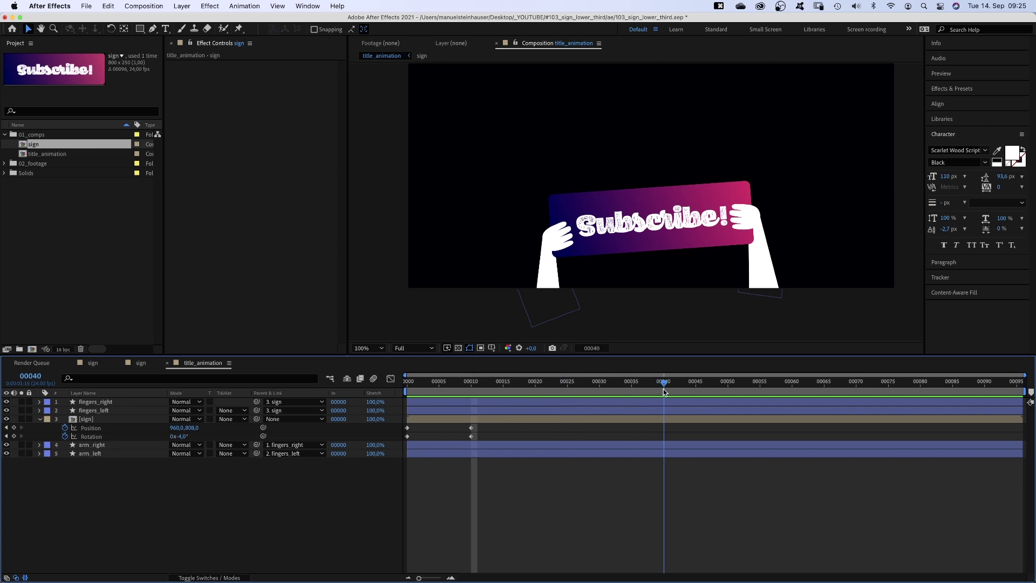
# At frame 40, set the sign's Rotation to 2° and nudge it slightly right.
pyautogui.write('2')
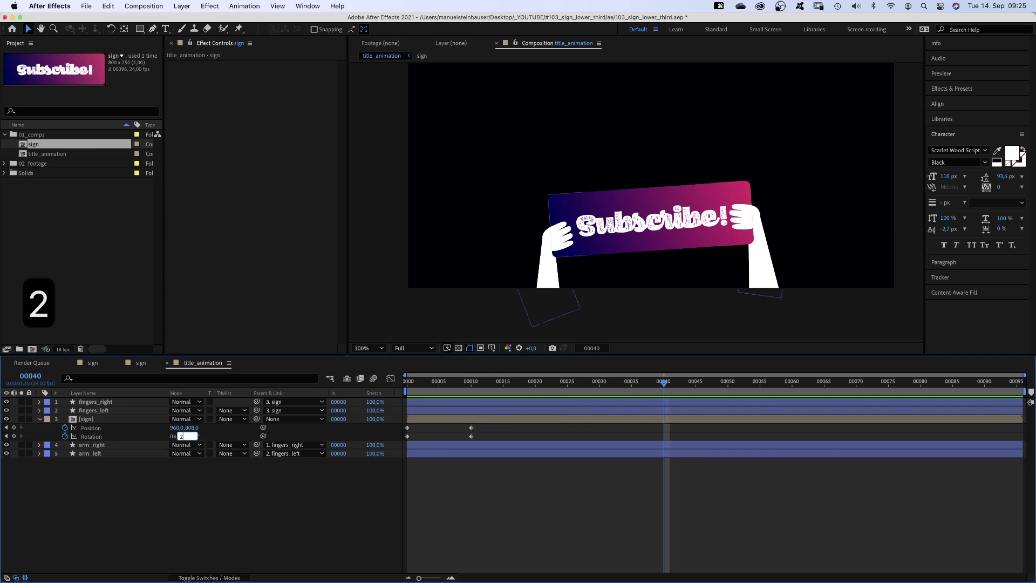
pyautogui.press('Return')
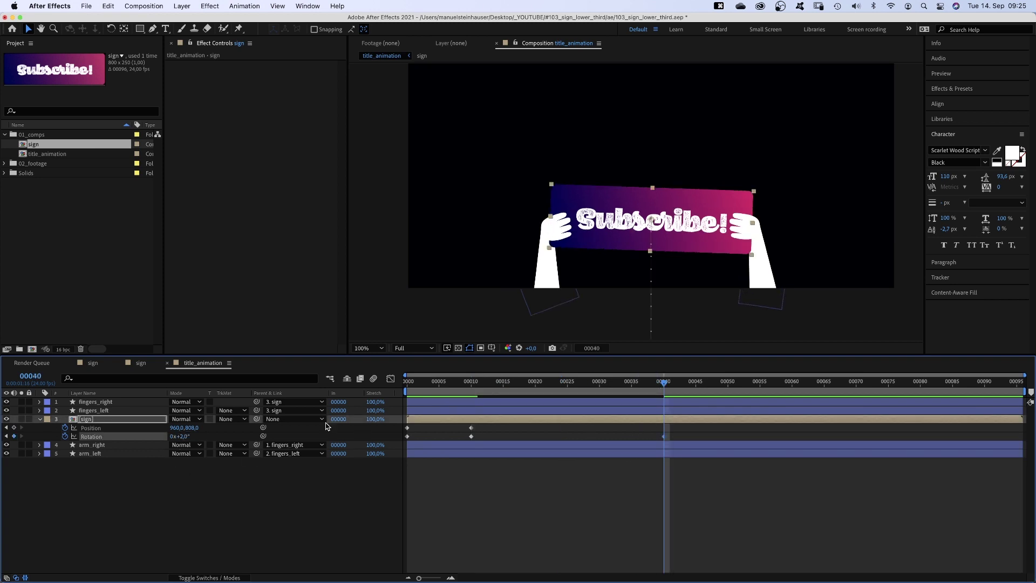
pyautogui.moveTo(173, 427); pyautogui.dragTo(182, 427)
pyautogui.press('.')
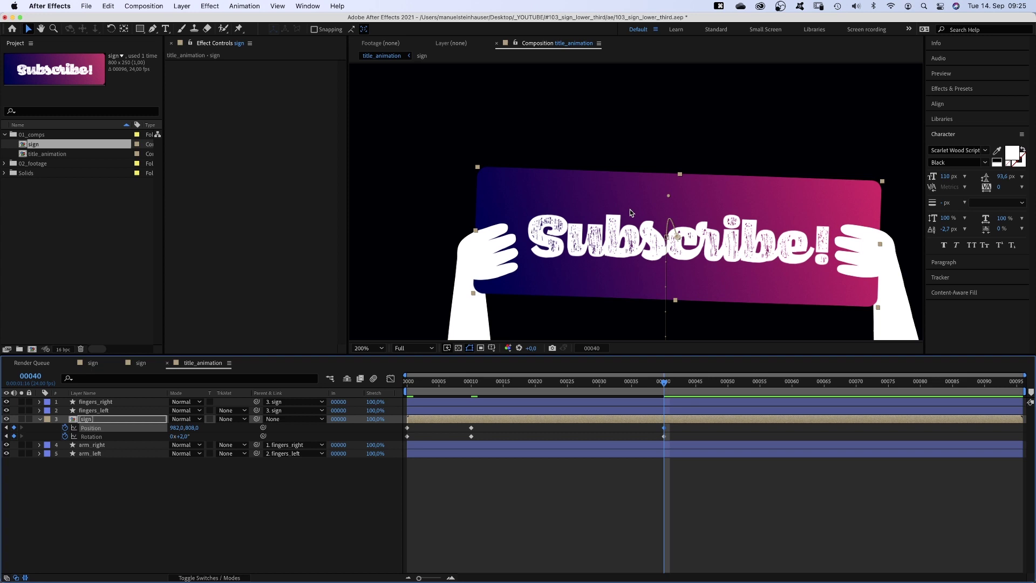
pyautogui.moveTo(153, 32); pyautogui.dragTo(190, 63)
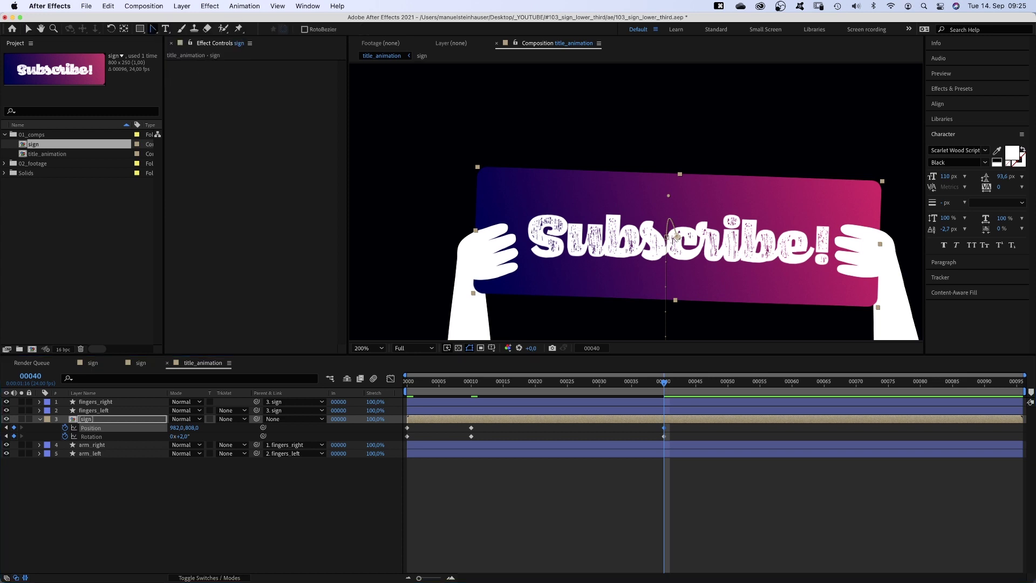
pyautogui.press('v')
pyautogui.press(',')
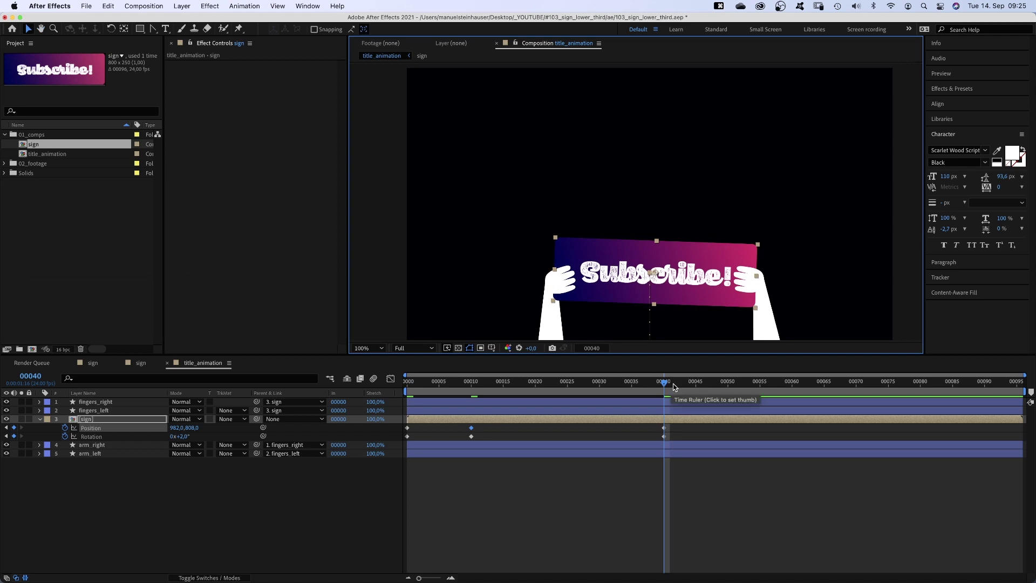
# At frame 52, set the sign's Rotation to 36°.
pyautogui.click(735, 383)
pyautogui.moveTo(736, 388); pyautogui.dragTo(742, 387)
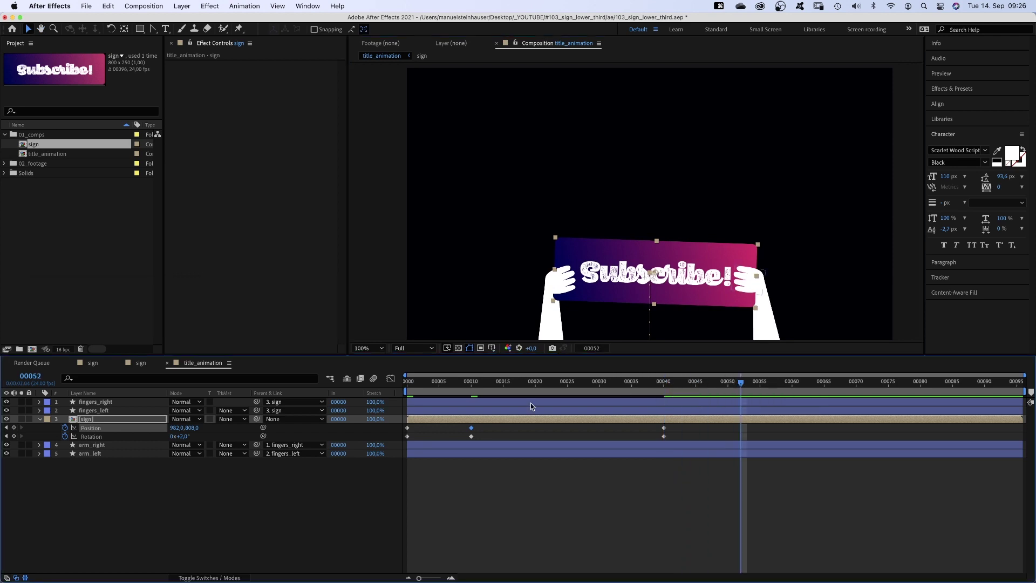
pyautogui.write('36')
pyautogui.press('Return')
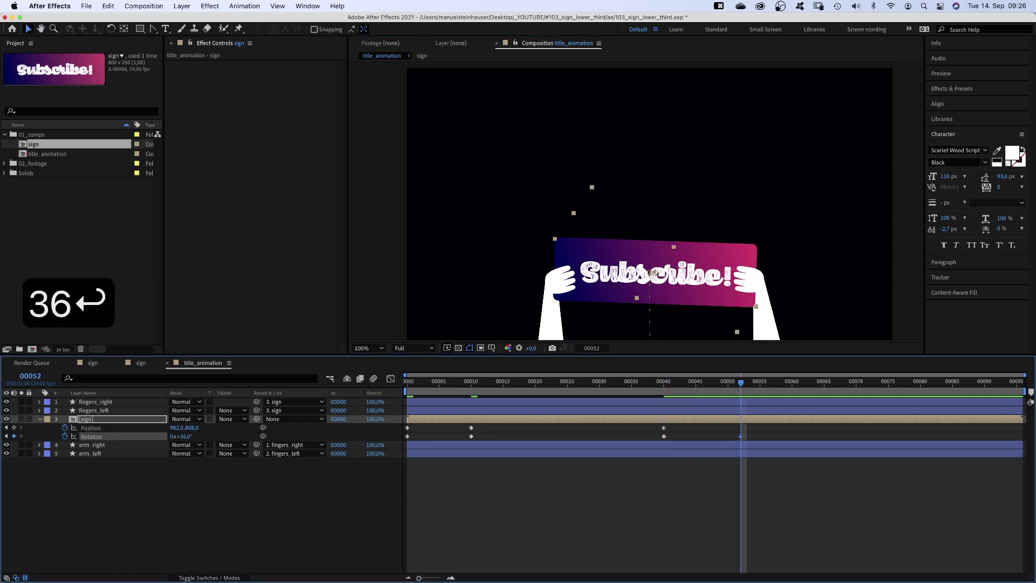
# Pull bezier handles from the top and bottom motion-path keyframes into curves, then preview.
pyautogui.moveTo(651, 261); pyautogui.dragTo(763, 325)
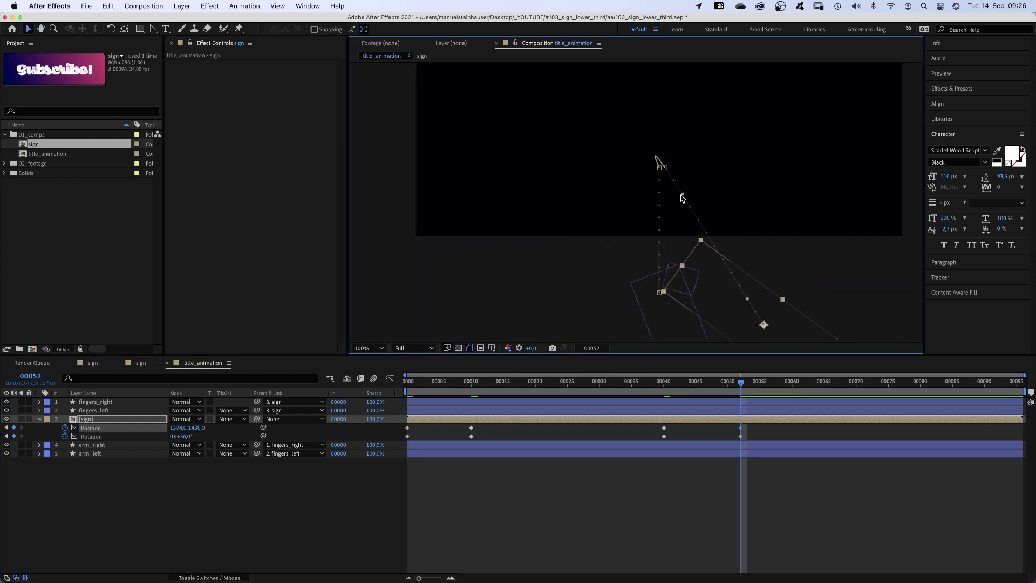
pyautogui.moveTo(662, 166); pyautogui.dragTo(738, 202)
pyautogui.moveTo(763, 325); pyautogui.dragTo(761, 283)
pyautogui.click(154, 29)
pyautogui.click(661, 168)
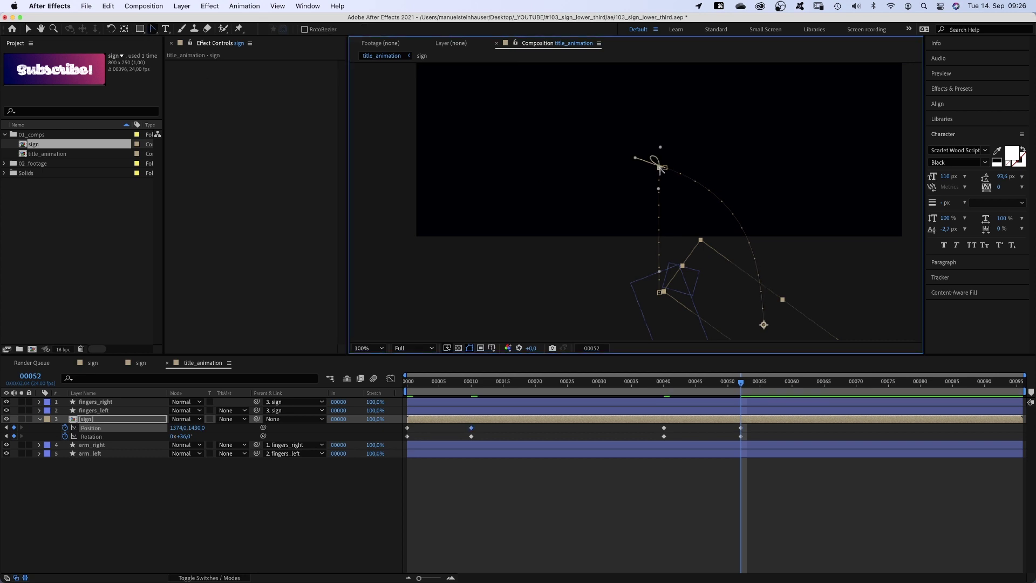
pyautogui.press('v')
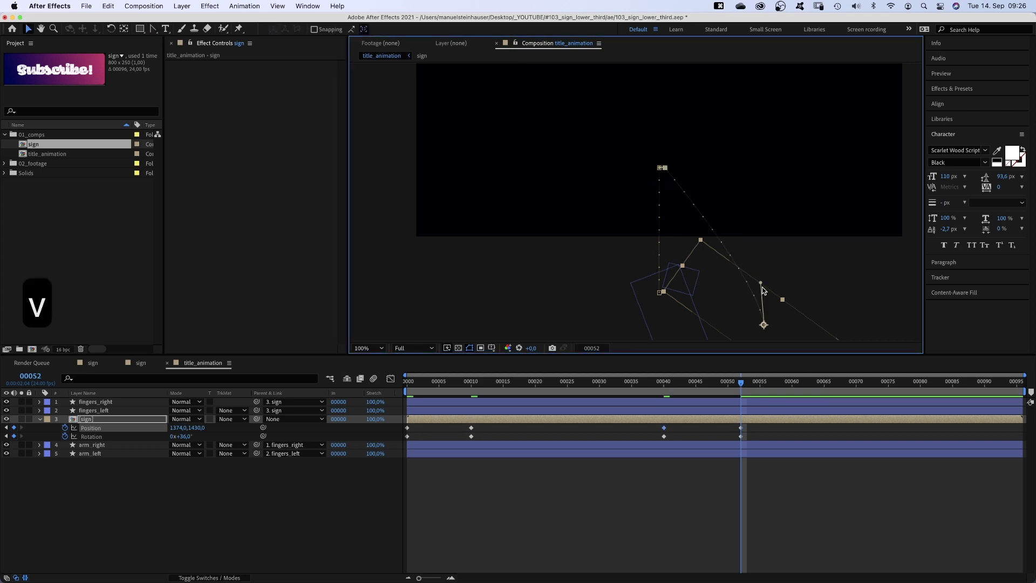
pyautogui.moveTo(760, 282); pyautogui.dragTo(757, 232)
pyautogui.press('KP_0')
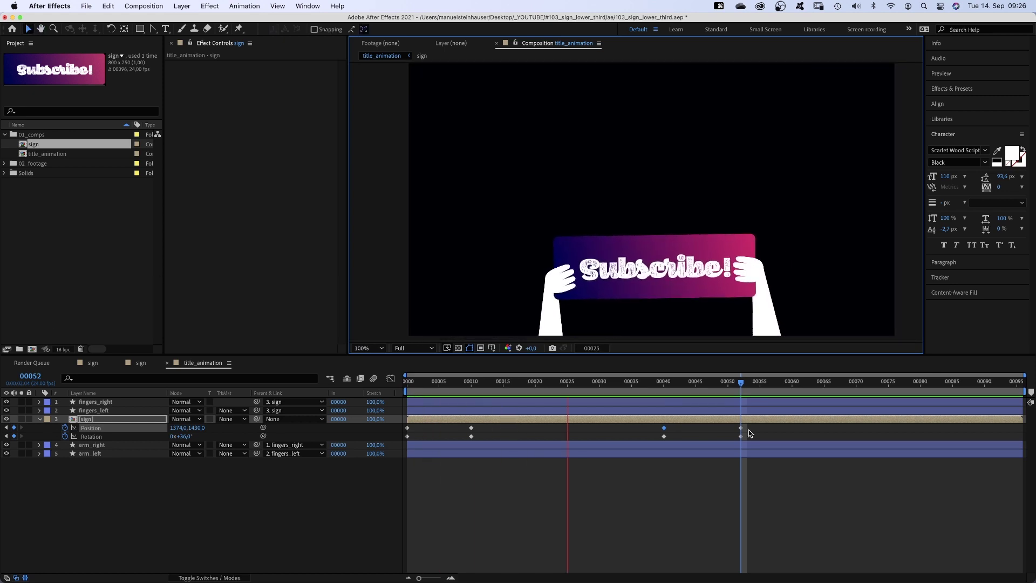
pyautogui.press('KP_0')
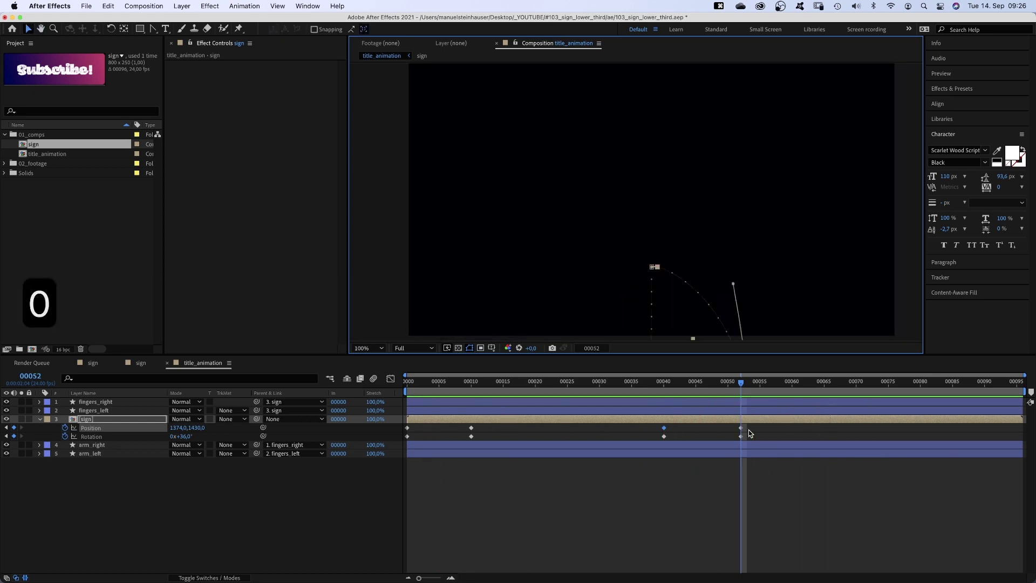
# In the Graph Editor's speed graph, ease the first Position and Rotation keyframes to zero speed.
pyautogui.moveTo(760, 426); pyautogui.dragTo(387, 449)
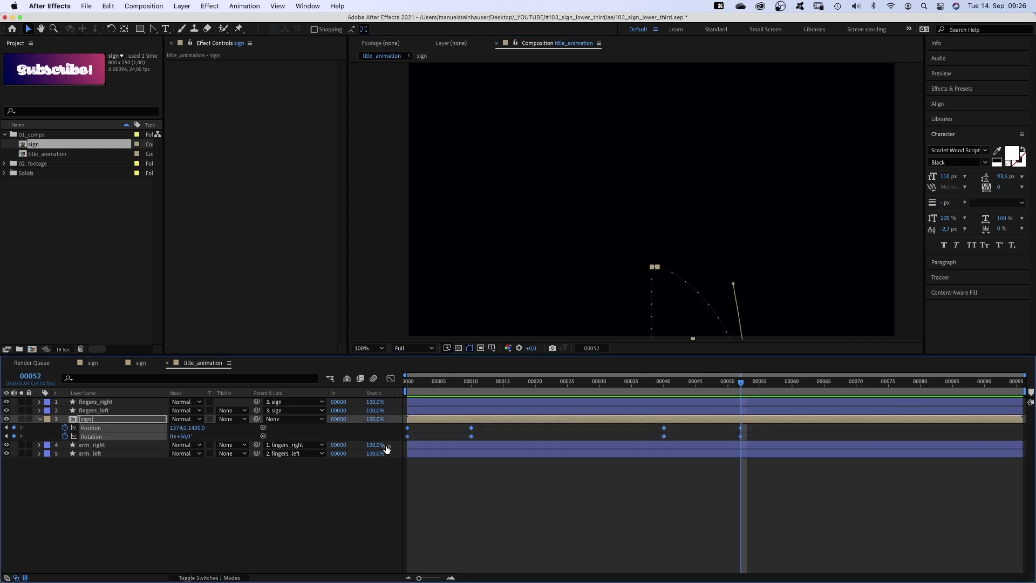
pyautogui.click(391, 379)
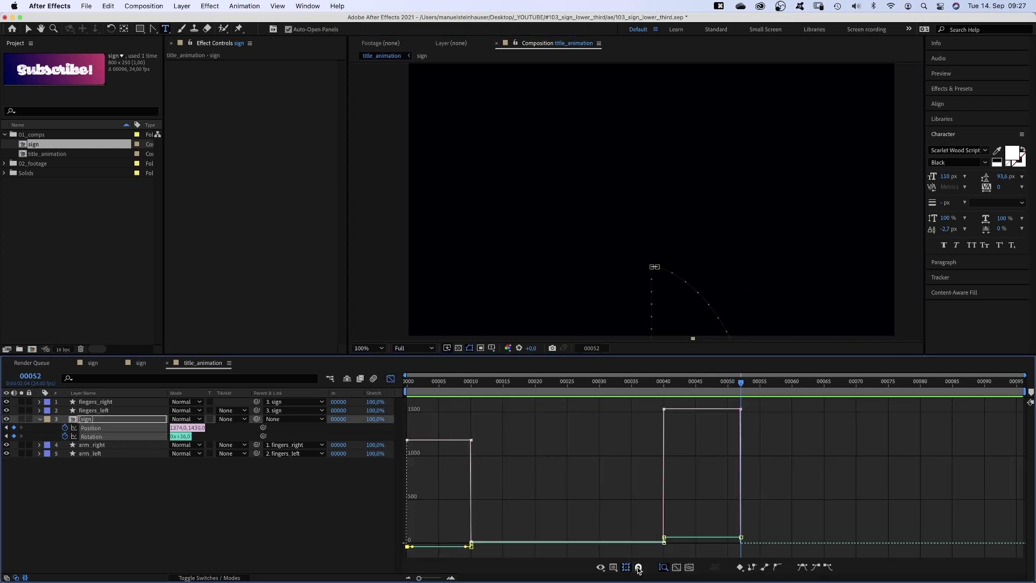
pyautogui.click(613, 567)
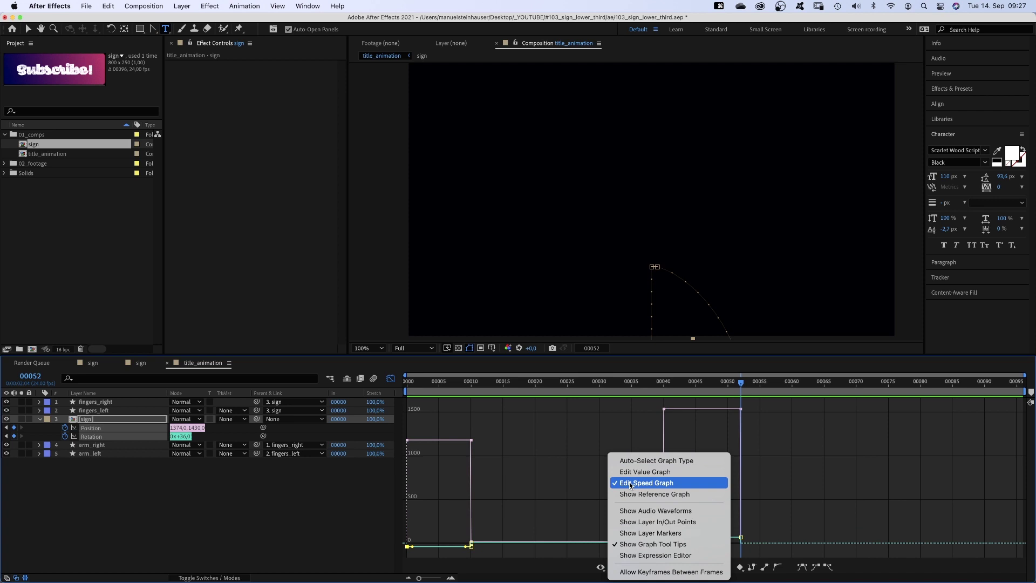
pyautogui.click(631, 483)
pyautogui.moveTo(412, 546)
pyautogui.mouseDown()
pyautogui.moveTo(444, 542)
pyautogui.moveTo(428, 536)
pyautogui.mouseUp()
pyautogui.click(471, 438)
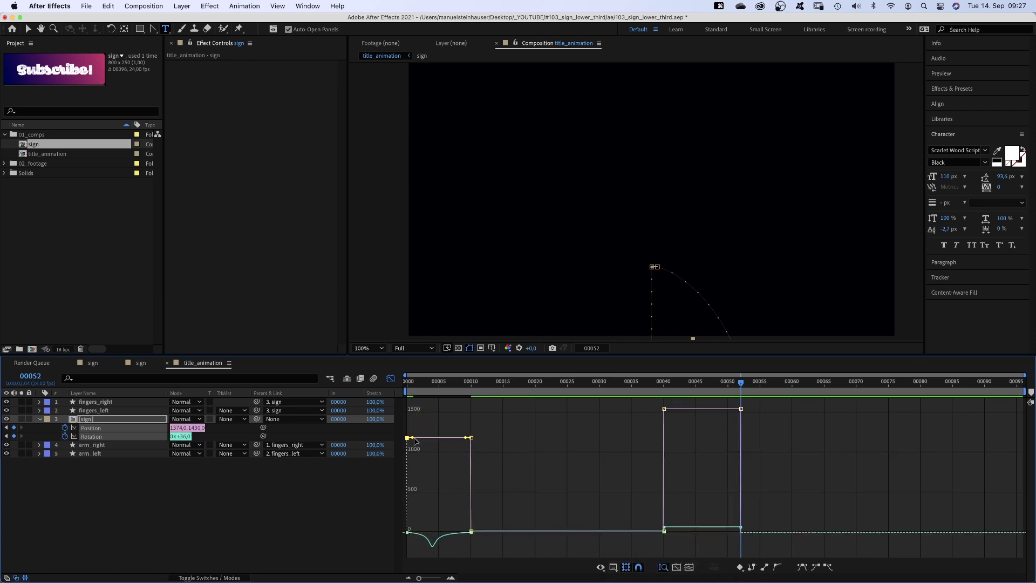
pyautogui.moveTo(417, 438); pyautogui.dragTo(427, 533)
pyautogui.moveTo(473, 467); pyautogui.dragTo(445, 537)
pyautogui.click(471, 470)
# Ease the frame 40 and 52 keyframes to zero speed with longer influence, then preview.
pyautogui.click(664, 538)
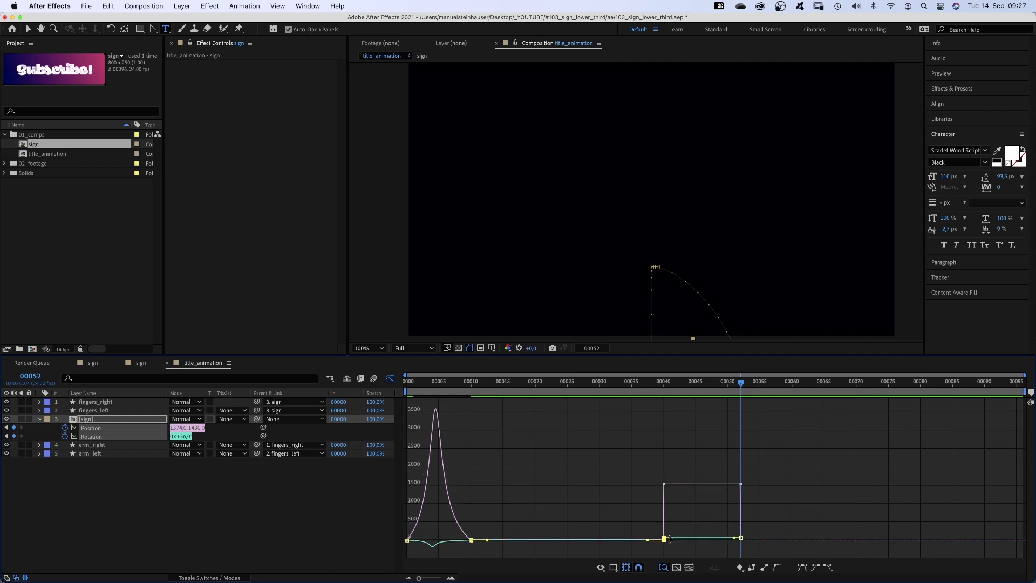
pyautogui.moveTo(670, 537); pyautogui.dragTo(679, 541)
pyautogui.moveTo(735, 538); pyautogui.dragTo(713, 542)
pyautogui.moveTo(679, 540); pyautogui.dragTo(692, 541)
pyautogui.click(671, 484)
pyautogui.moveTo(671, 484); pyautogui.dragTo(680, 541)
pyautogui.moveTo(735, 484); pyautogui.dragTo(711, 541)
pyautogui.moveTo(679, 540); pyautogui.dragTo(693, 543)
pyautogui.press('KP_0')
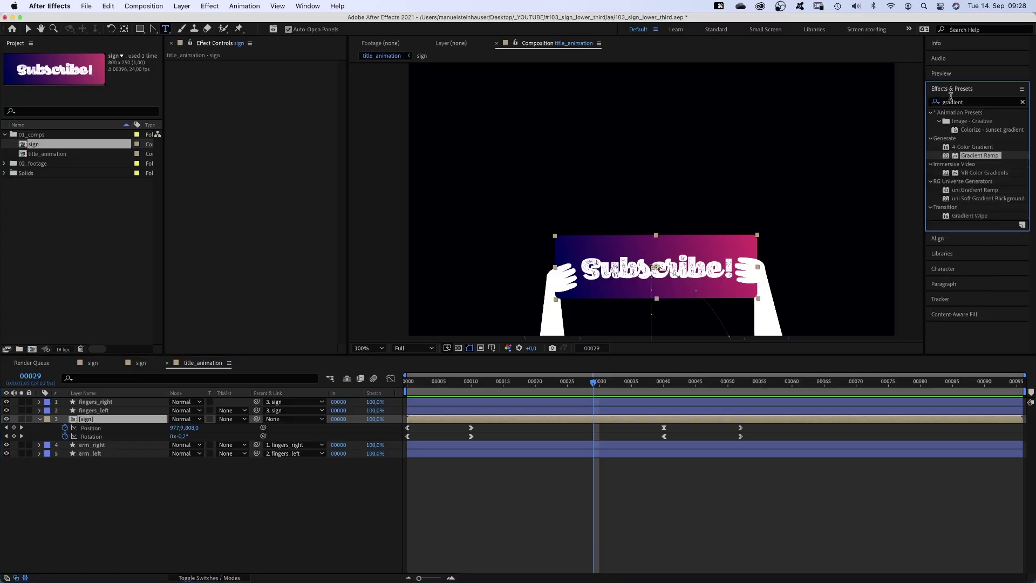
# Drop the searched Roughen Edges effect on the sign and set Border 9, Scale 250, Complexity 5.
pyautogui.write('roughen')
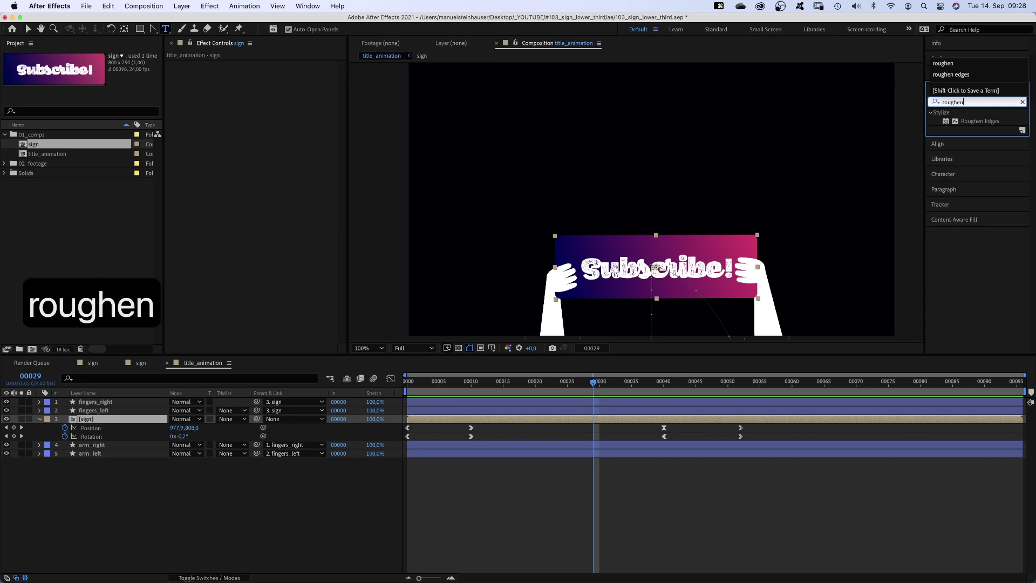
pyautogui.moveTo(228, 109); pyautogui.dragTo(228, 110)
pyautogui.write('v')
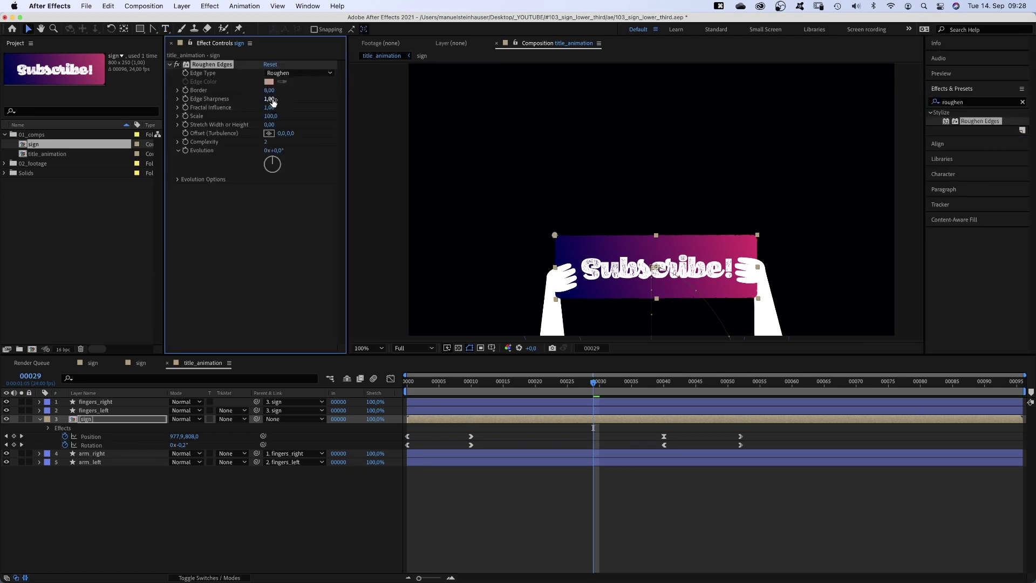
pyautogui.write('9')
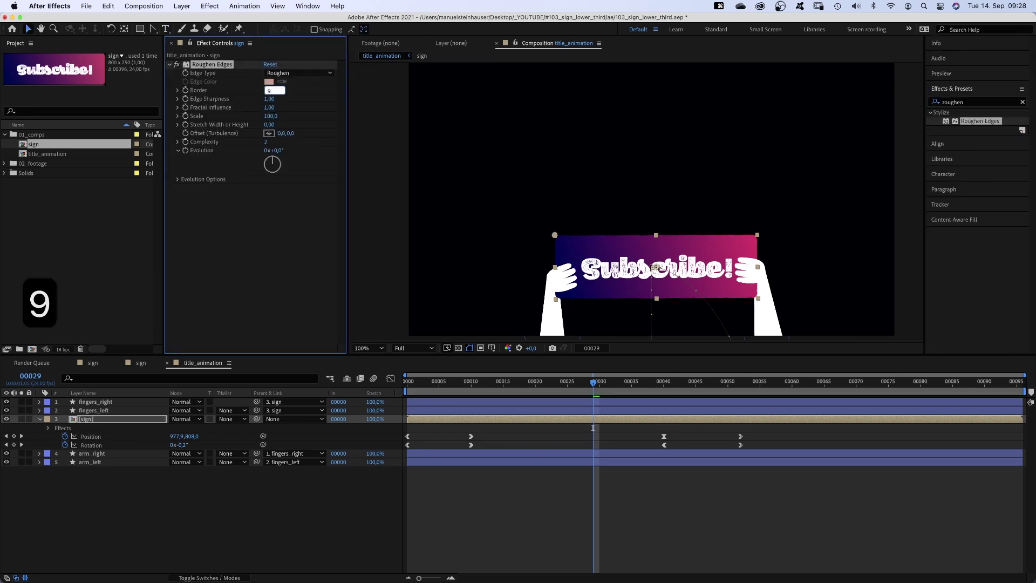
pyautogui.press('Return')
pyautogui.click(271, 117)
pyautogui.write('250')
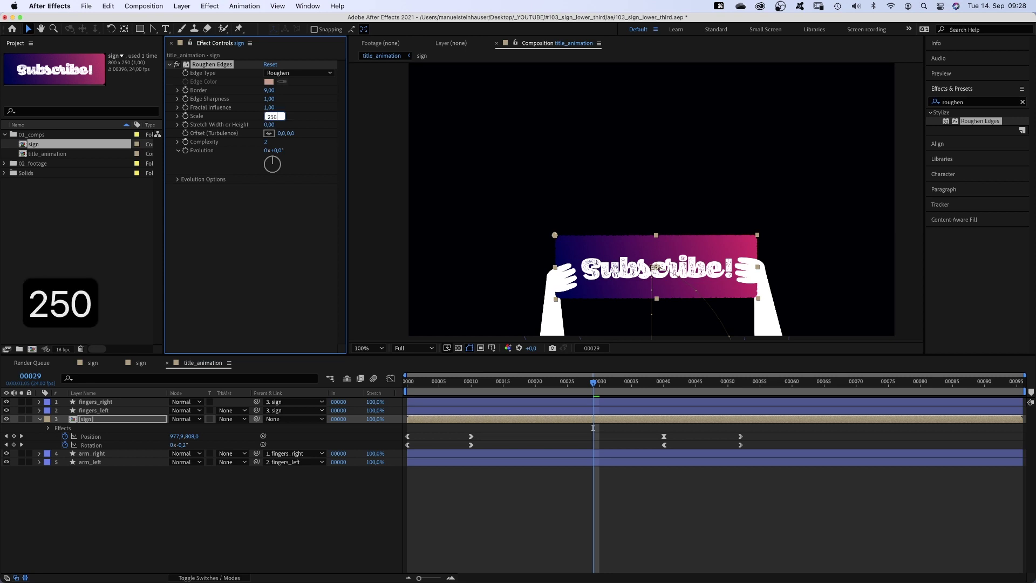
pyautogui.press('Return')
pyautogui.click(265, 141)
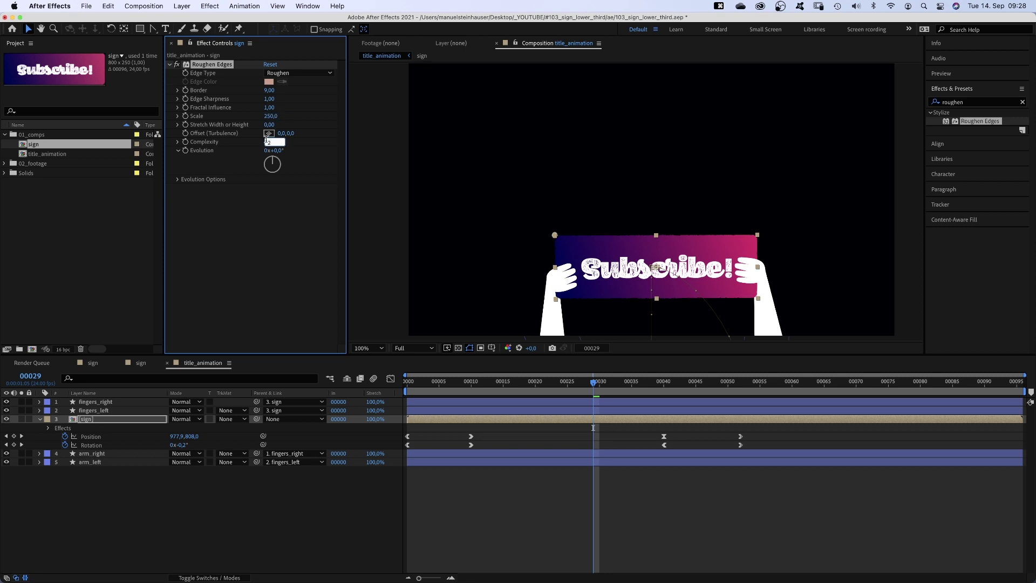
pyautogui.write('5')
pyautogui.press('Return')
# In the sign comp, apply Add Grain to the background layer with Intensity 0.5.
pyautogui.doubleClick(32, 145)
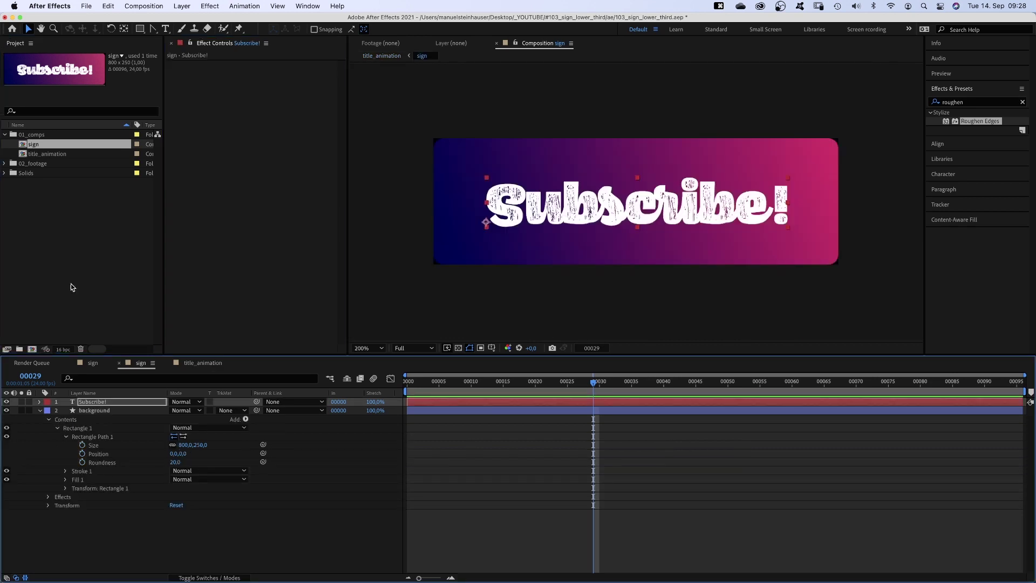
pyautogui.click(92, 411)
pyautogui.click(980, 101)
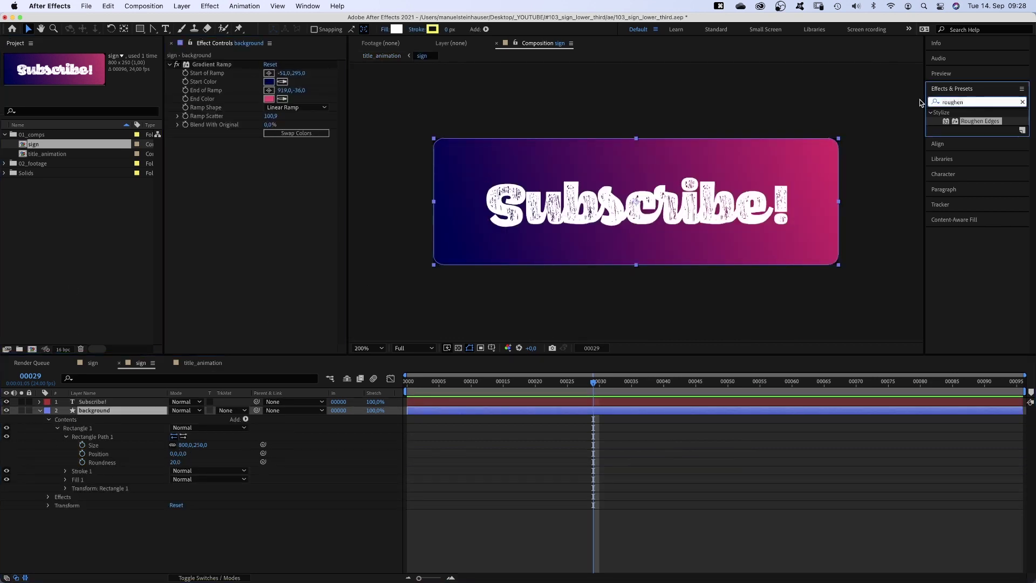
pyautogui.write('add gr')
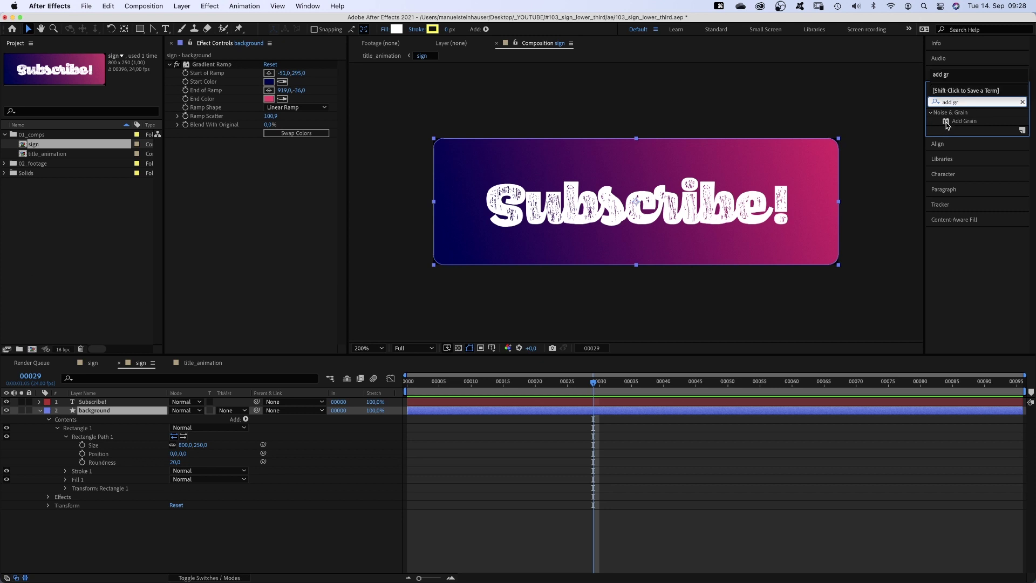
pyautogui.moveTo(964, 121); pyautogui.dragTo(259, 183)
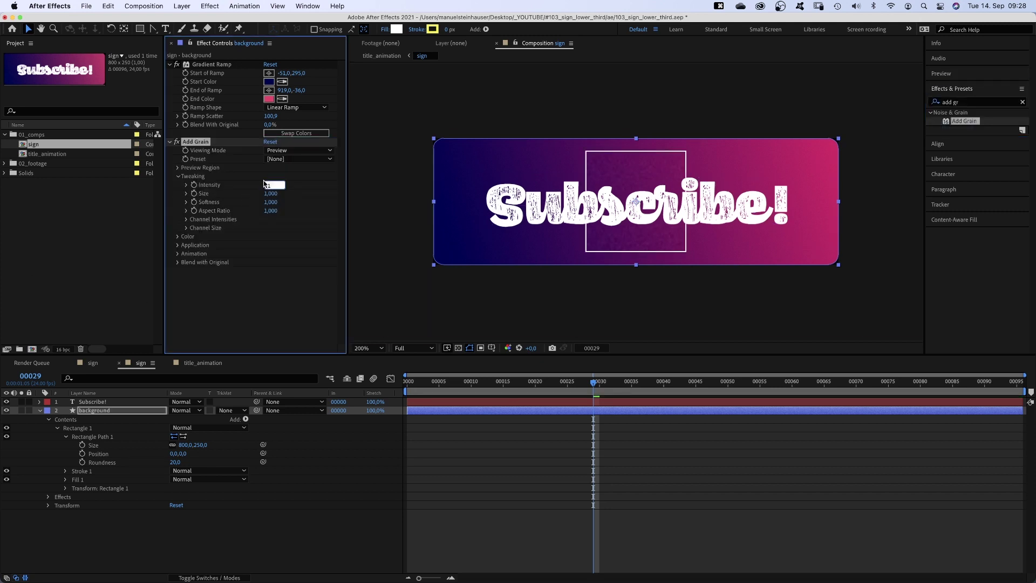
pyautogui.write('0,5')
pyautogui.press('Return')
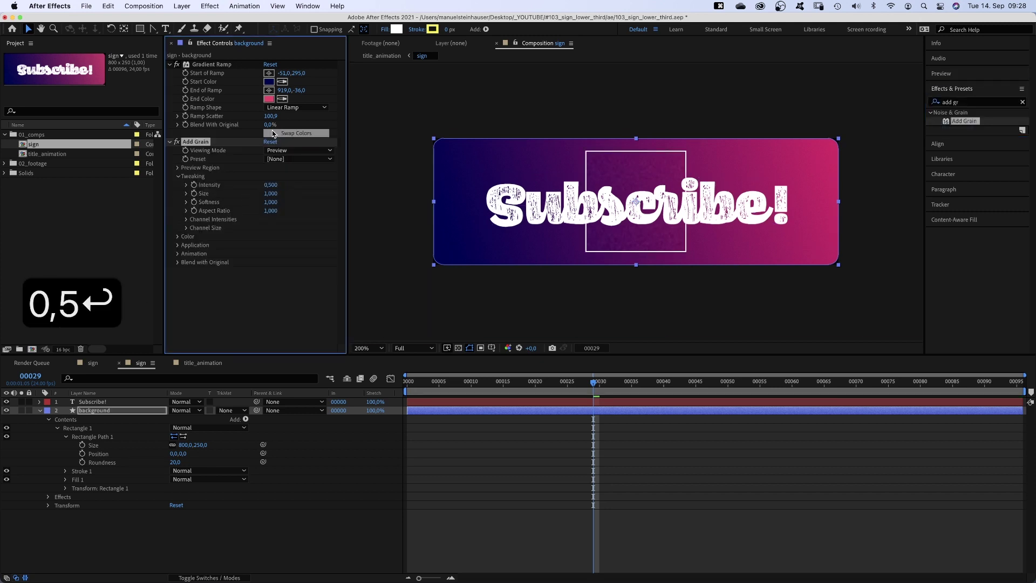
# Set Add Grain's Viewing Mode to Final Output and Animation Speed to 0, then search 'turbulent'.
pyautogui.click(299, 150)
pyautogui.click(286, 183)
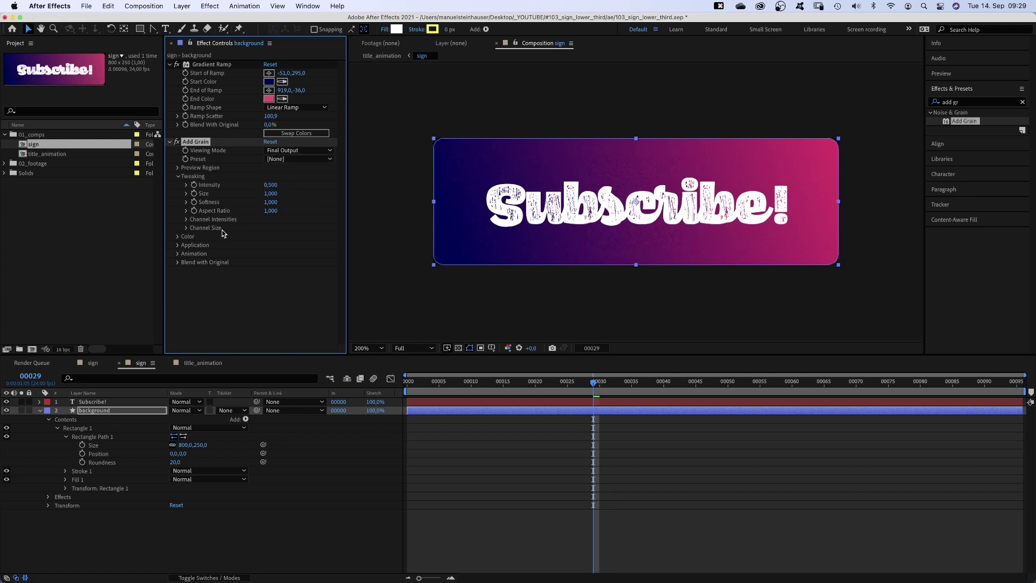
pyautogui.click(178, 254)
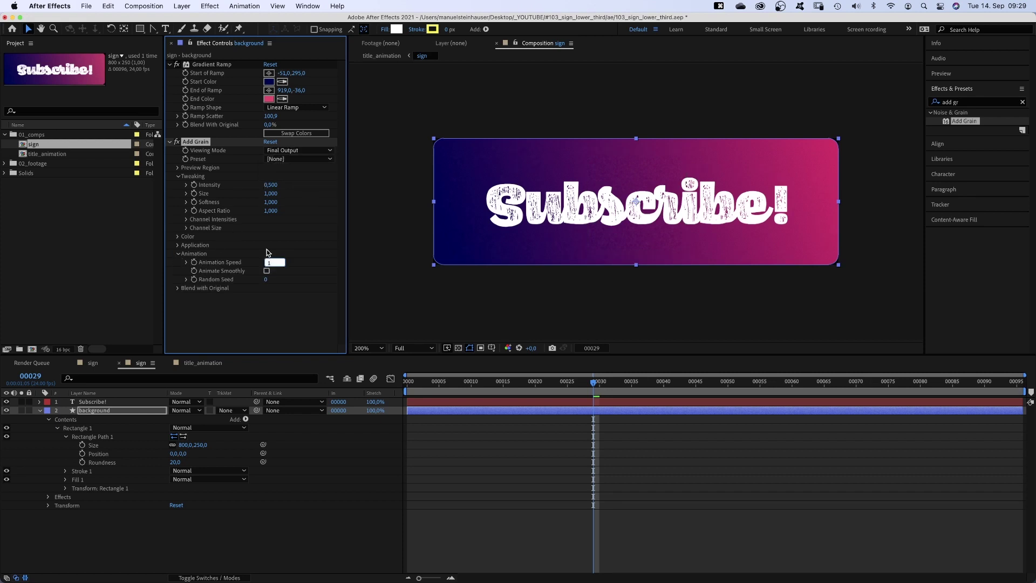
pyautogui.write('0')
pyautogui.press('Return')
pyautogui.click(969, 102)
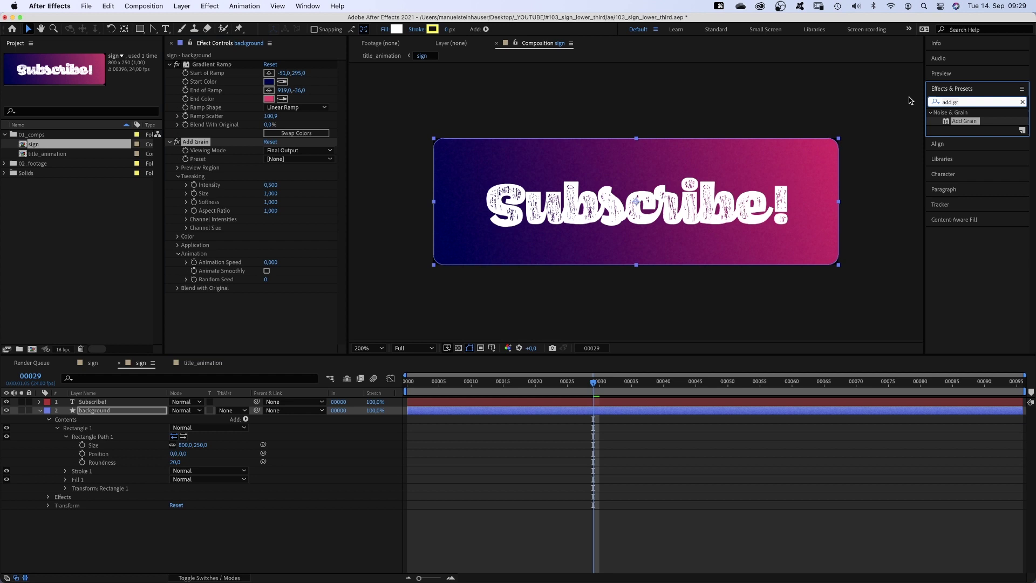
pyautogui.write('turbulent')
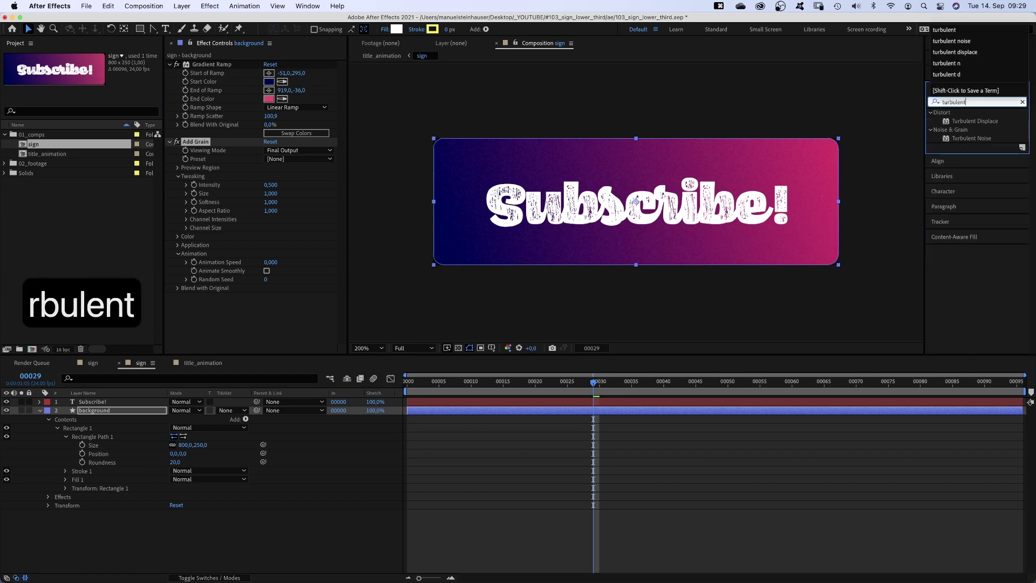
# Apply Turbulent Noise to the background with Turbulent Smooth fractal, Soft Linear noise and Contrast 145.
pyautogui.click(946, 139)
pyautogui.moveTo(474, 302); pyautogui.dragTo(232, 297)
pyautogui.click(307, 226)
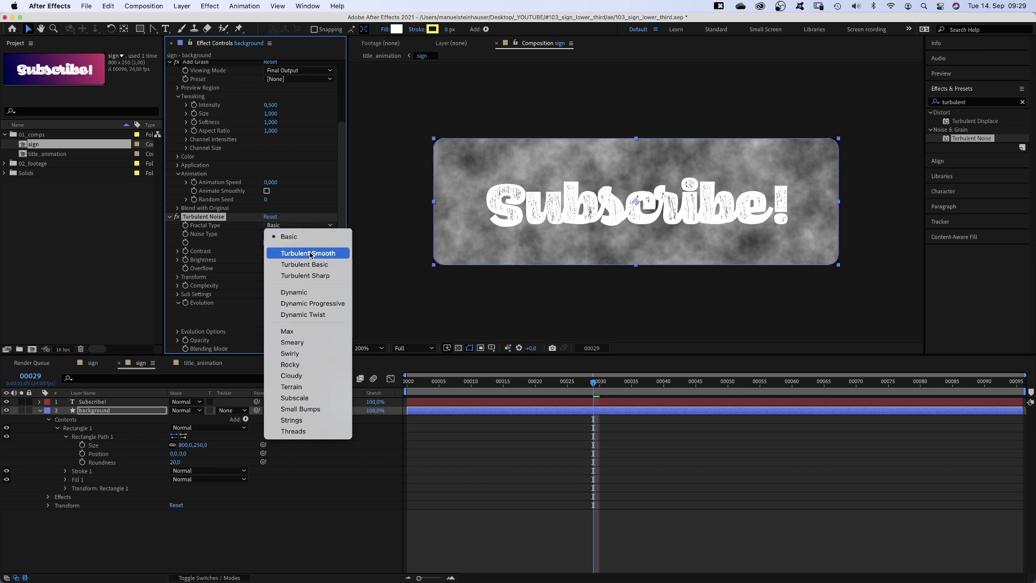
pyautogui.click(311, 253)
pyautogui.click(303, 234)
pyautogui.click(303, 236)
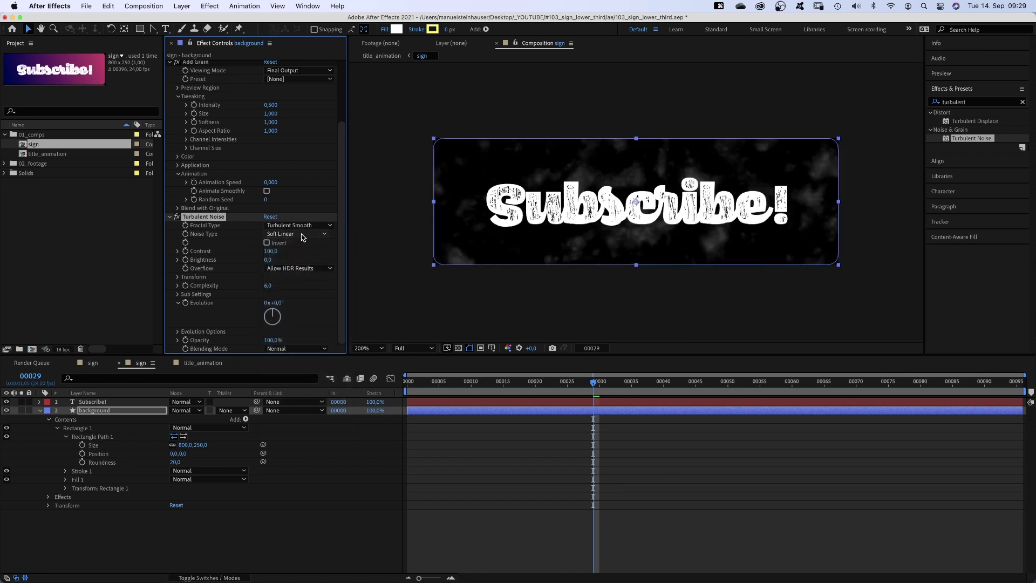
pyautogui.write('145')
pyautogui.press('Return')
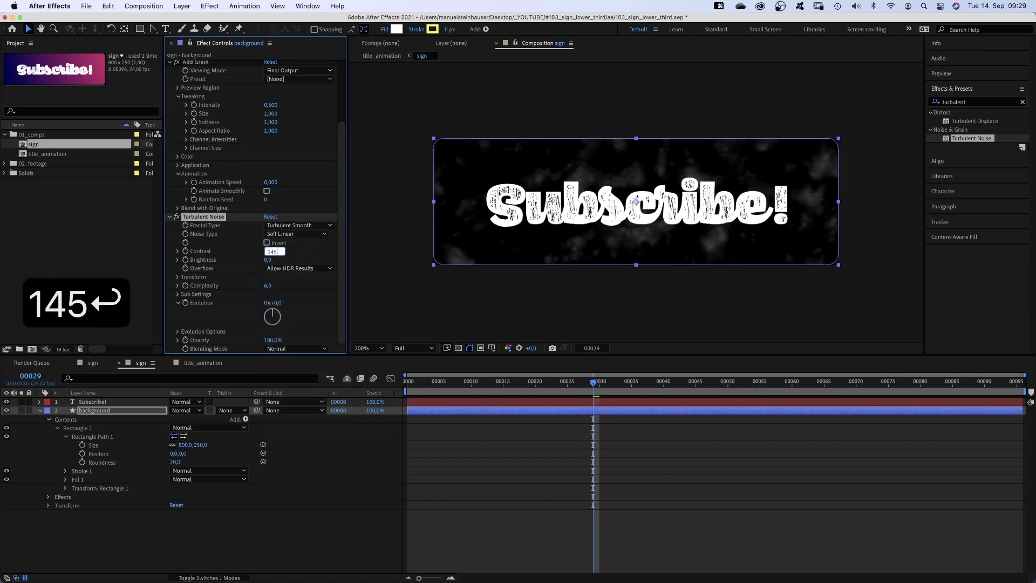
# Set the noise Scale to 600 and Complexity to 10.
pyautogui.click(178, 277)
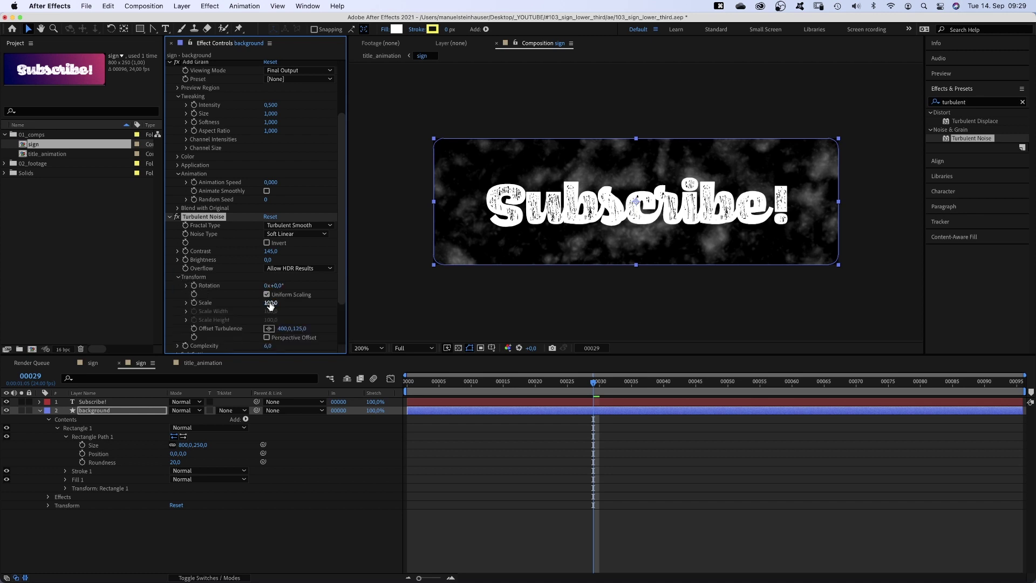
pyautogui.write('600')
pyautogui.press('Return')
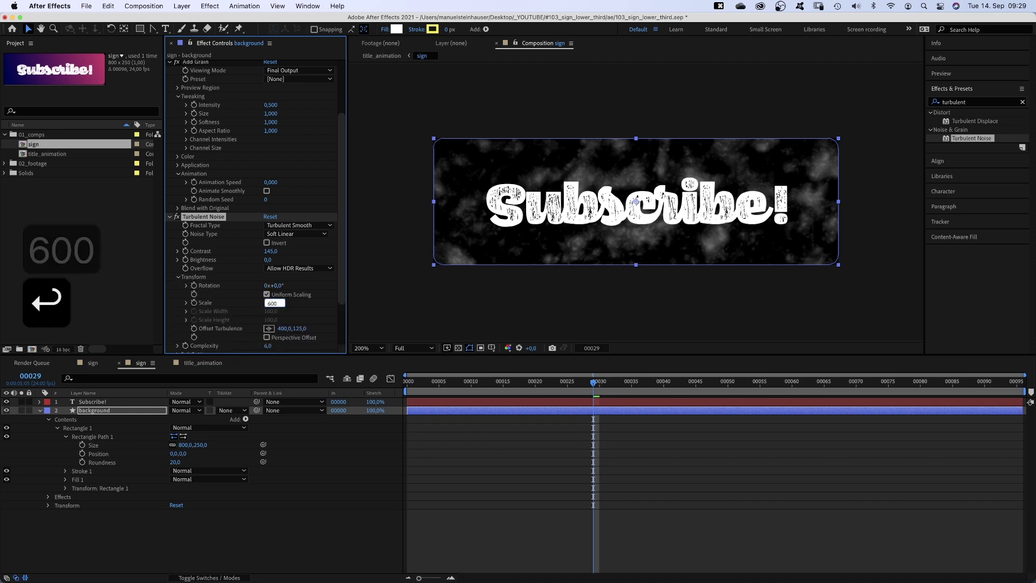
pyautogui.scroll(-5, 265, 290)
pyautogui.write('10')
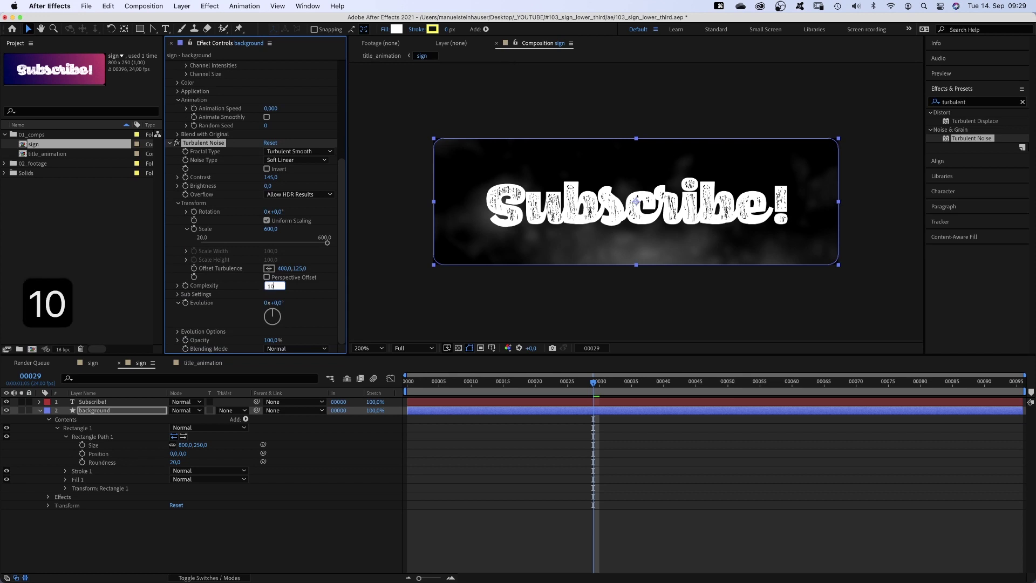
pyautogui.press('Return')
# Make the Turbulent Noise 30% opaque with Add blending over the gradient.
pyautogui.write('30')
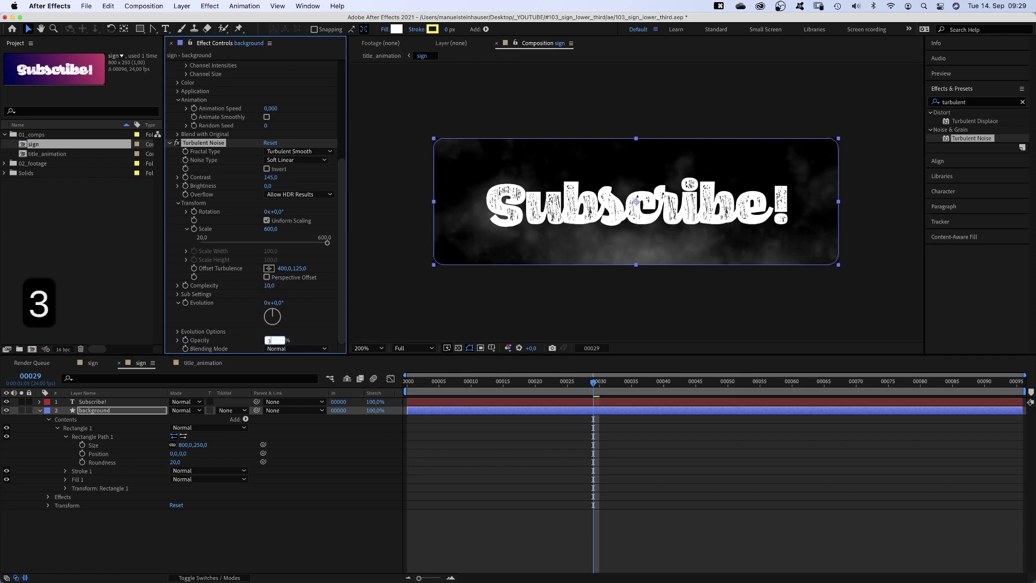
pyautogui.press('Return')
pyautogui.click(303, 349)
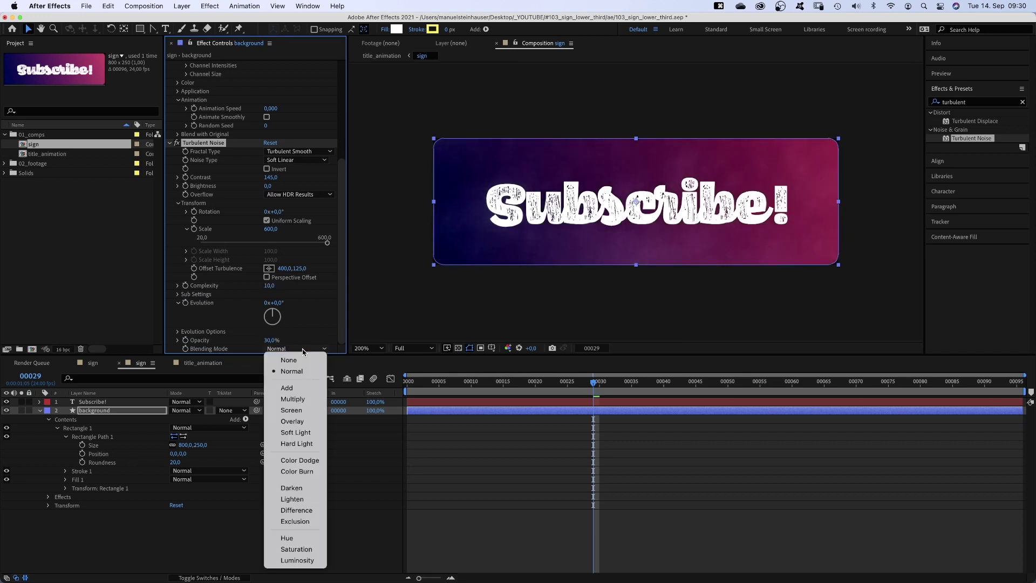
pyautogui.click(302, 389)
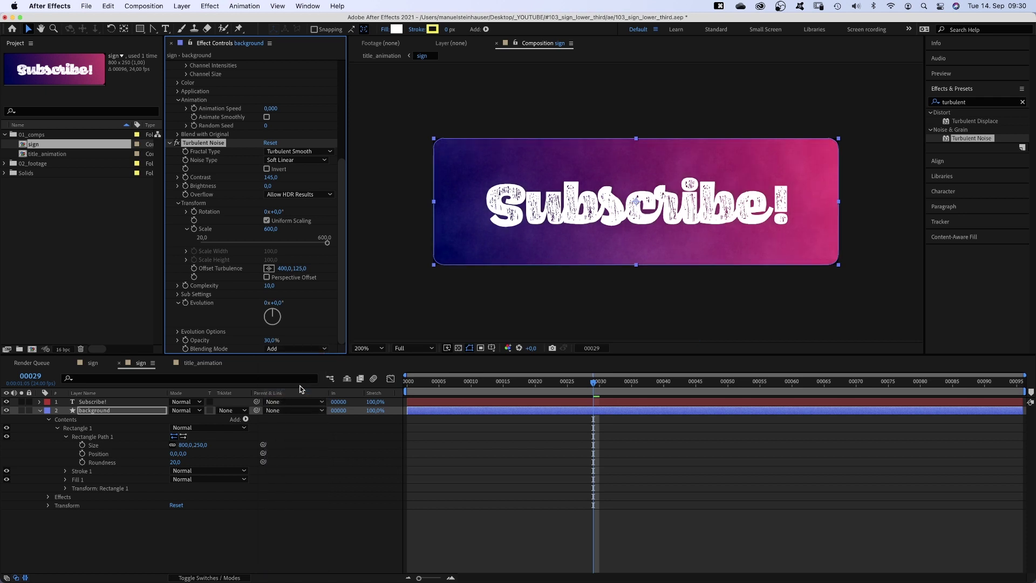
# Duplicate Turbulent Noise and set the copy to Turbulent Sharp with Contrast 400.
pyautogui.press('super+d')
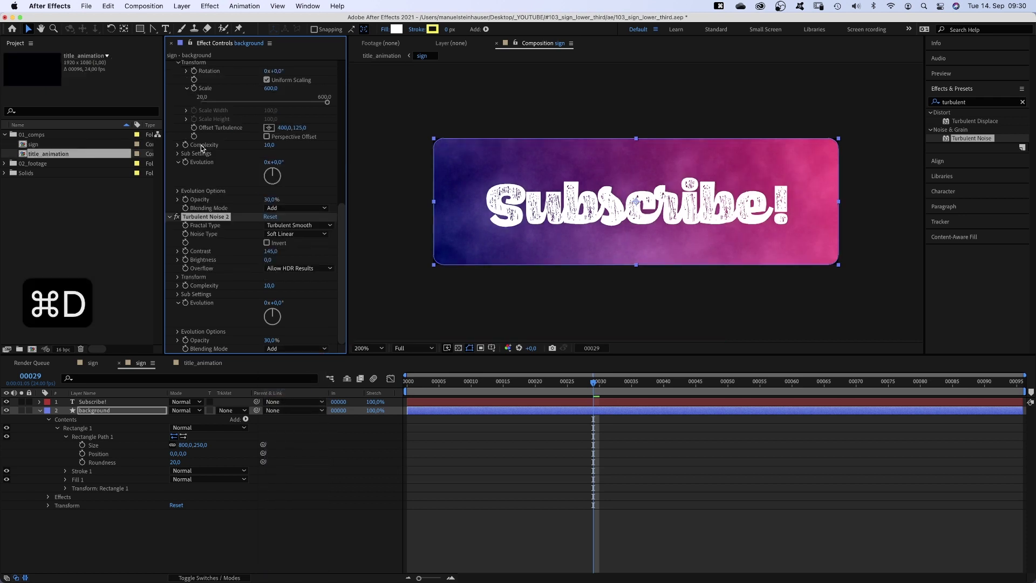
pyautogui.click(297, 225)
pyautogui.click(305, 276)
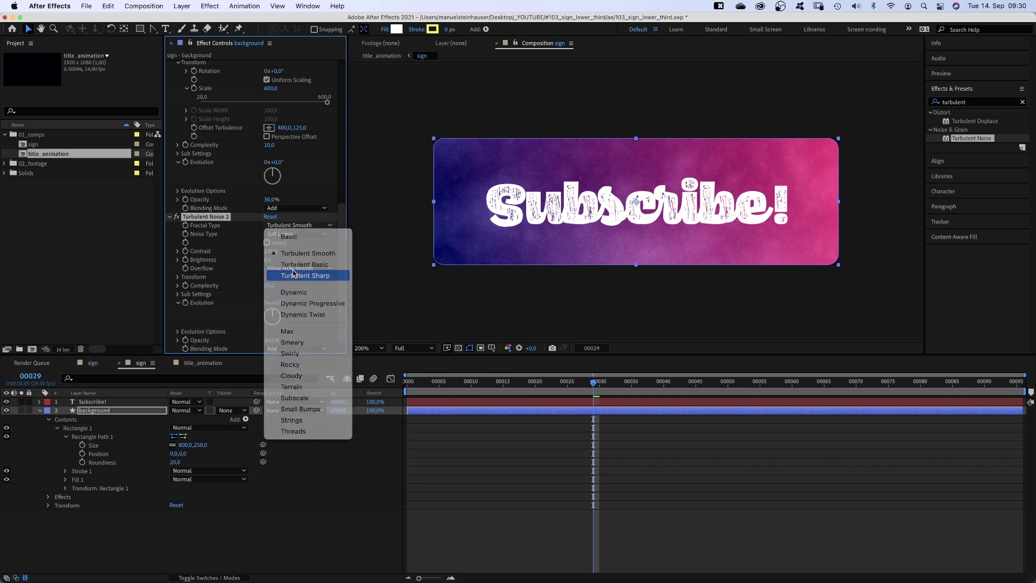
pyautogui.write('400')
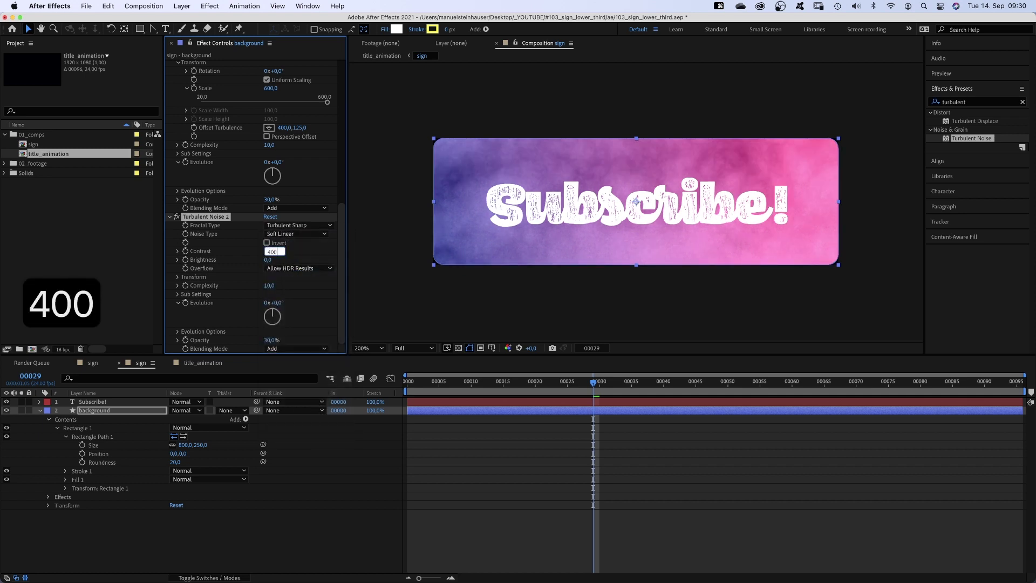
pyautogui.press('Return')
# Give Turbulent Noise 2 Scale 15 and 50% opacity, and invert it.
pyautogui.click(177, 277)
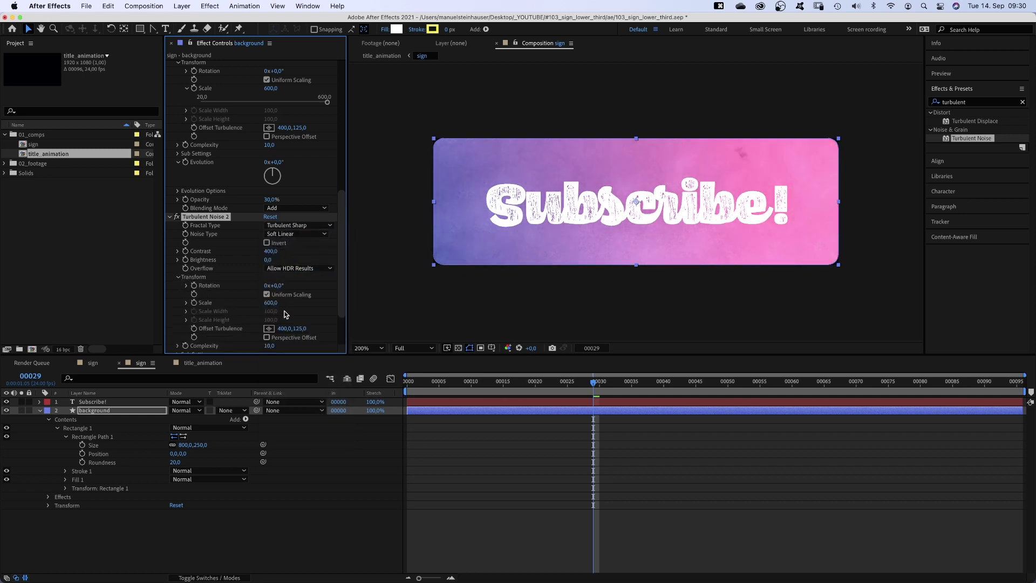
pyautogui.write('15')
pyautogui.press('Return')
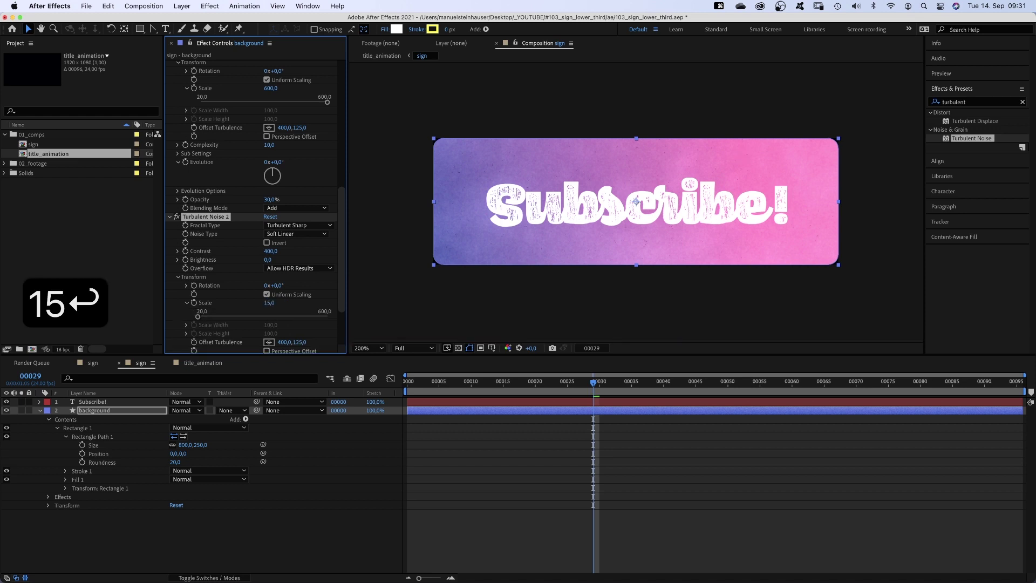
pyautogui.moveTo(342, 307); pyautogui.dragTo(341, 334)
pyautogui.scroll(-1, 342, 337)
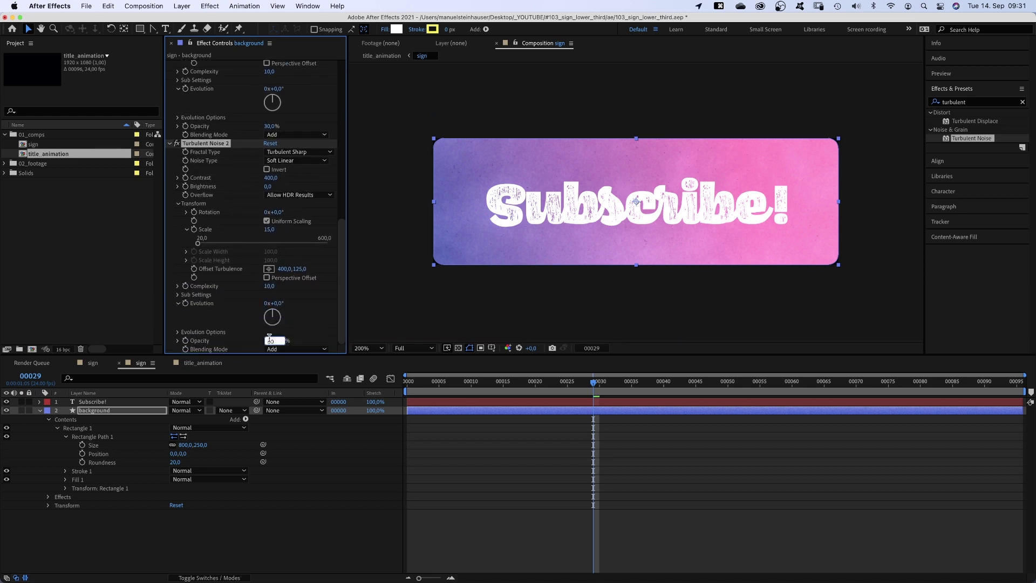
pyautogui.write('50')
pyautogui.press('Return')
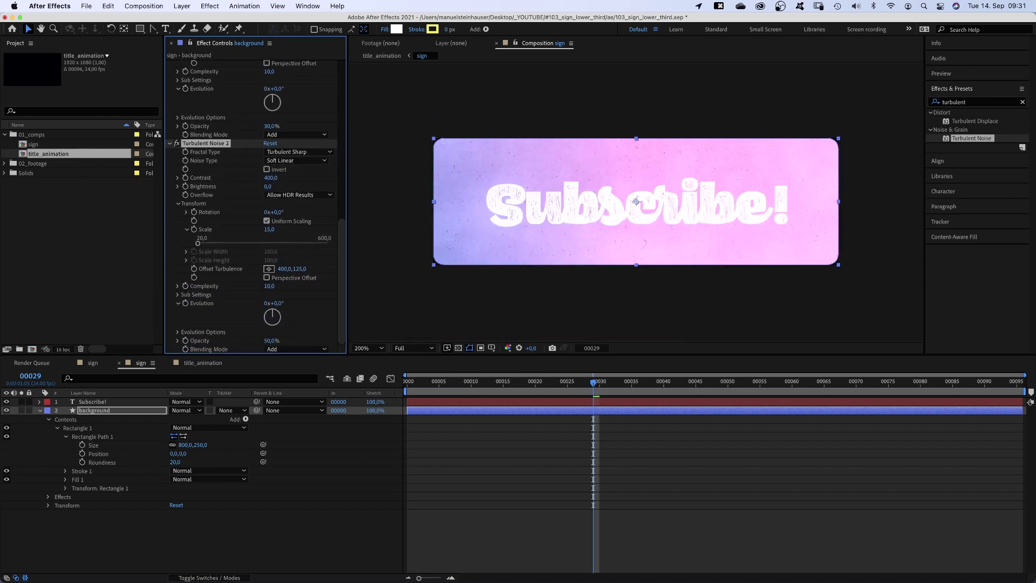
pyautogui.click(266, 169)
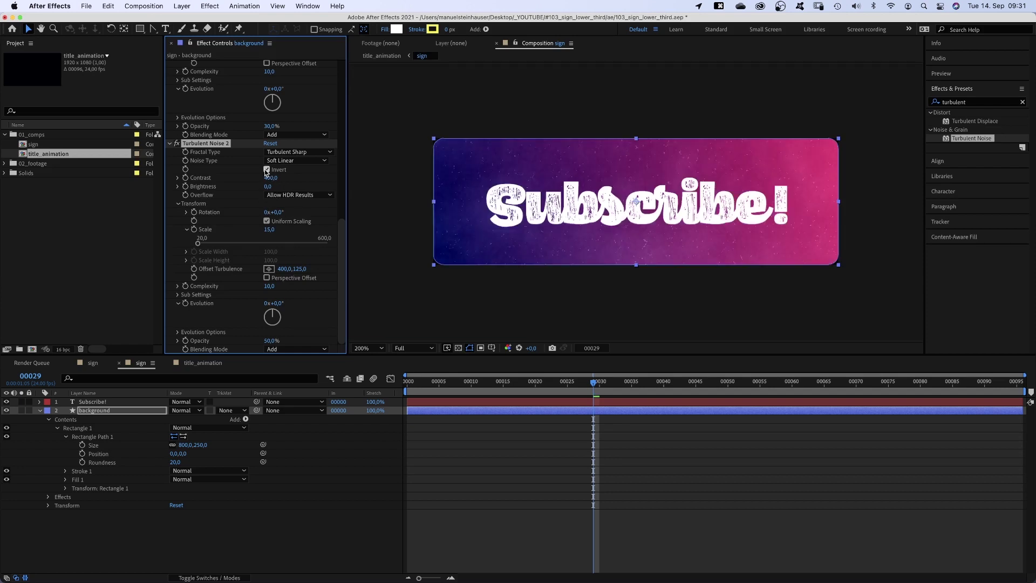
# Duplicate the grain noise into Turbulent Noise 3 with Contrast 500.
pyautogui.press('super+d')
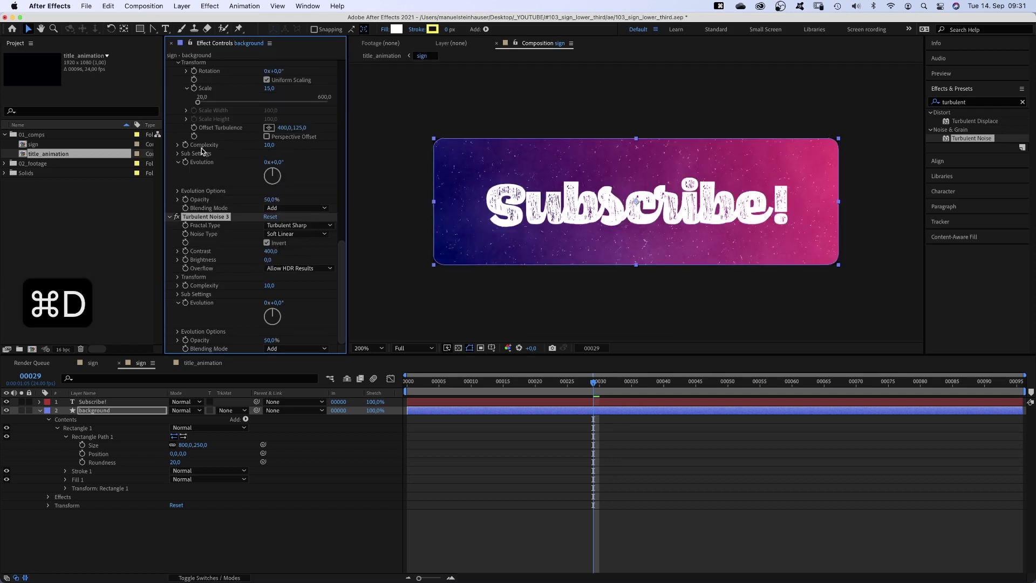
pyautogui.write('500')
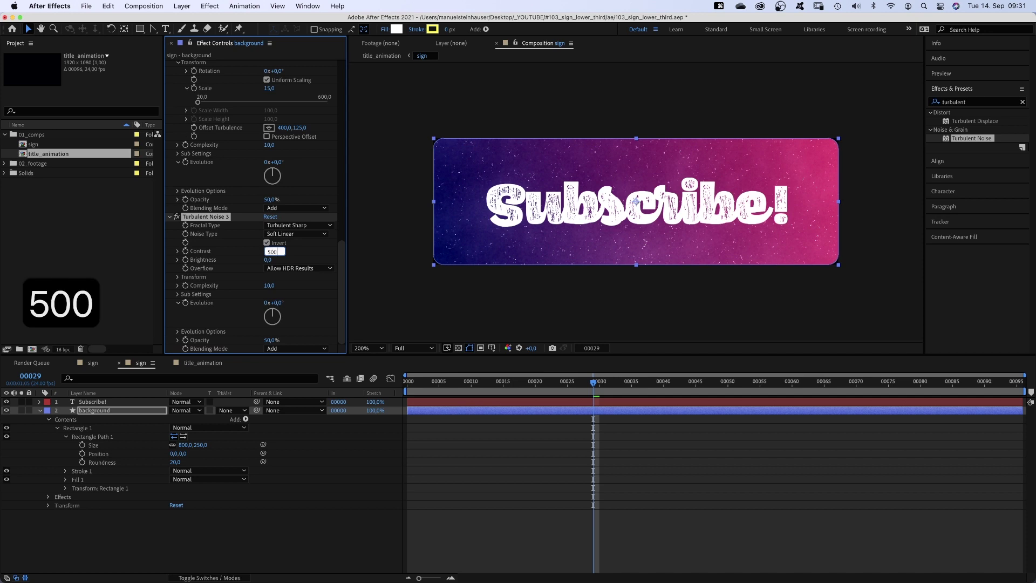
pyautogui.press('Return')
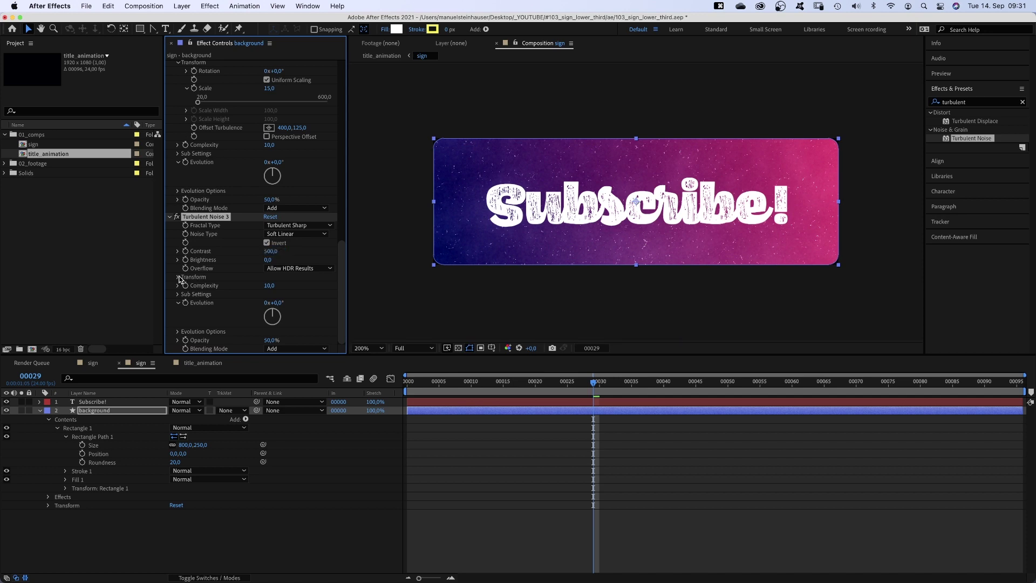
# Turn off uniform scaling and stretch Turbulent Noise 3 to Scale Width 1000, Height 50.
pyautogui.click(178, 276)
pyautogui.click(186, 304)
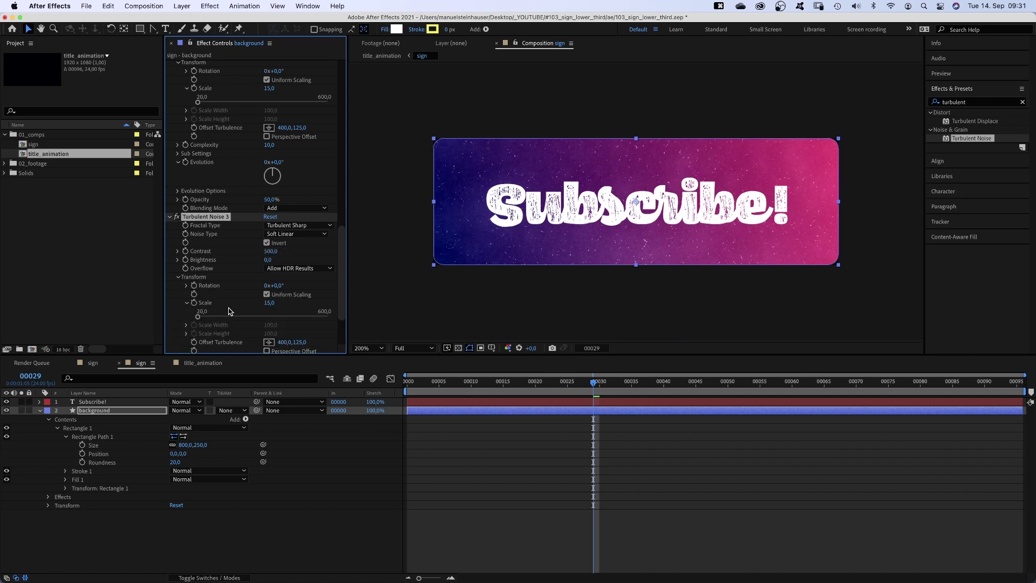
pyautogui.click(267, 295)
pyautogui.click(271, 311)
pyautogui.write('1000')
pyautogui.press('Return')
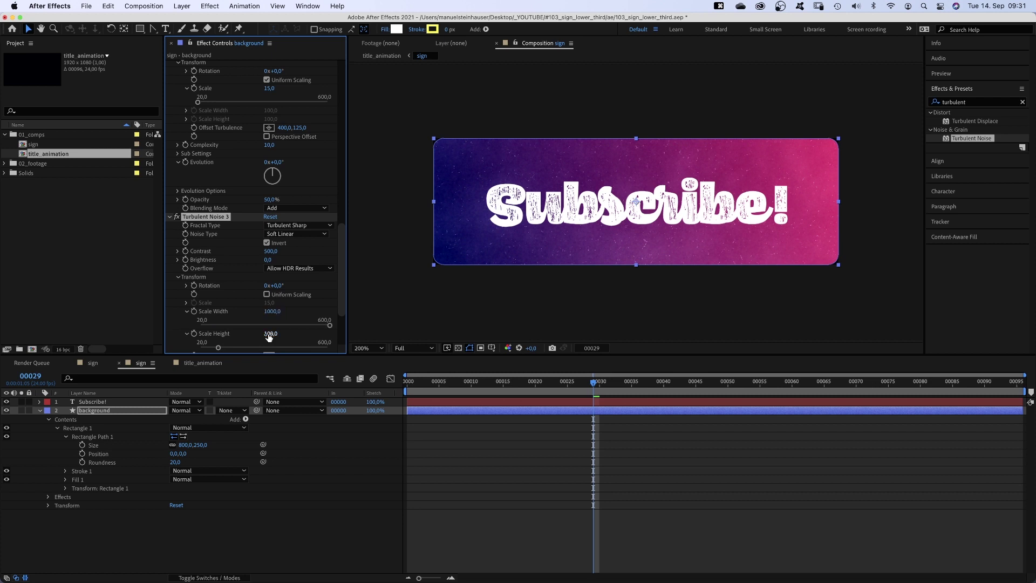
pyautogui.write('50')
pyautogui.press('Return')
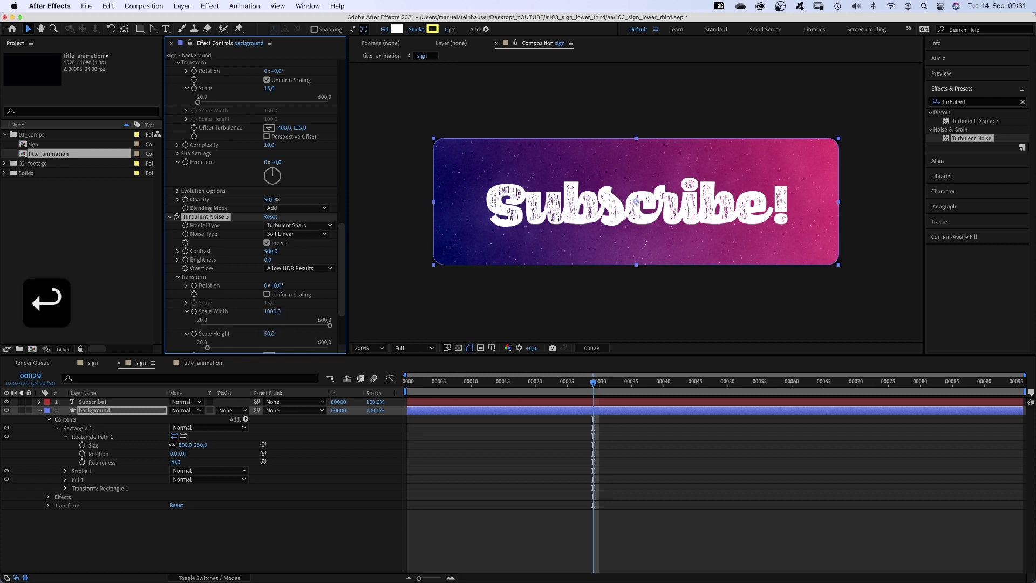
# Set Turbulent Noise 3 Complexity to 5 and Opacity to 100%.
pyautogui.scroll(-5, 339, 302)
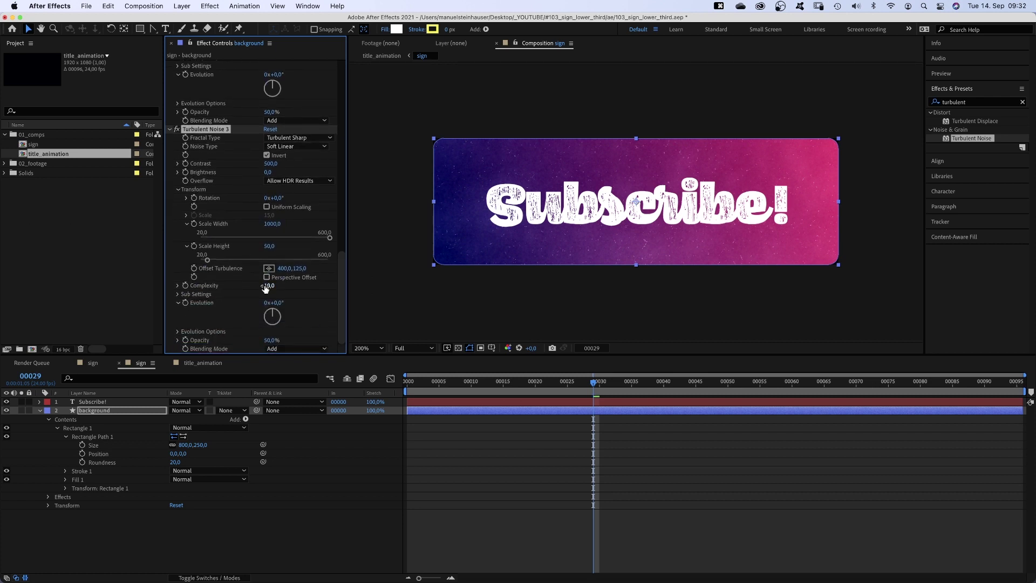
pyautogui.write('5')
pyautogui.press('Return')
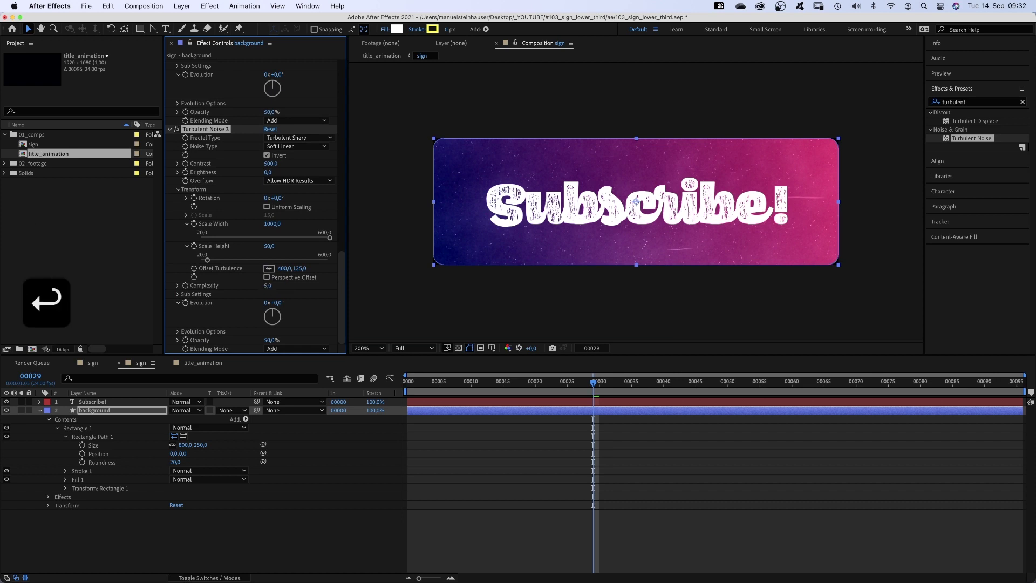
pyautogui.write('100')
pyautogui.press('Return')
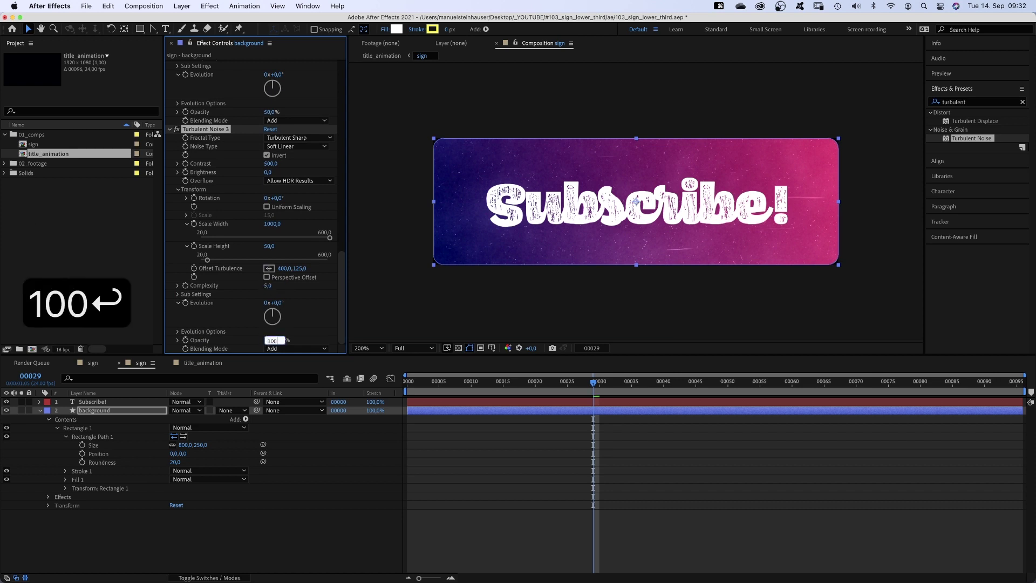
# Duplicate into Turbulent Noise 4 with Contrast 450, Scale Width 300 and 60% opacity.
pyautogui.press('super+d')
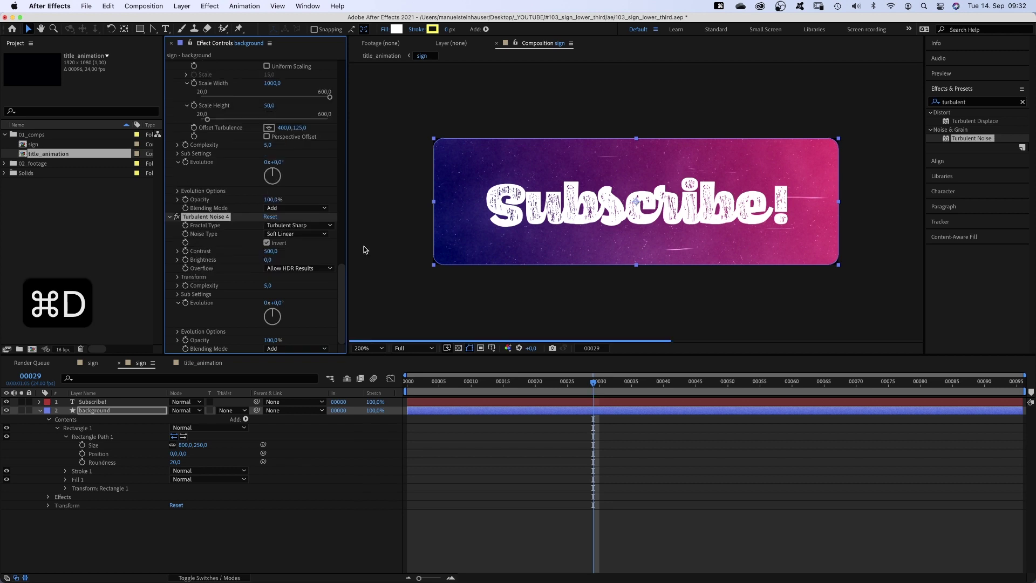
pyautogui.write('450')
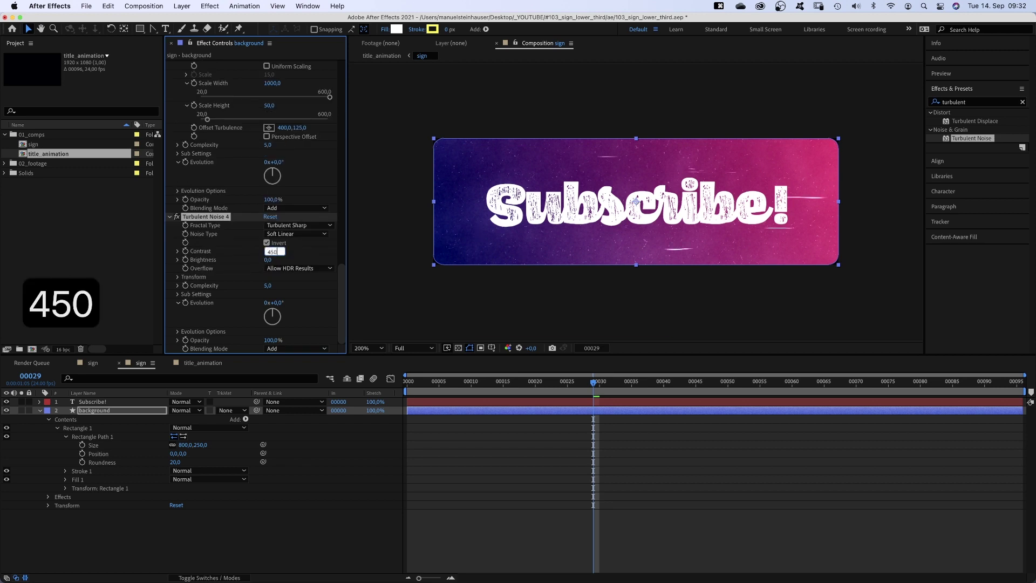
pyautogui.press('Return')
pyautogui.click(178, 277)
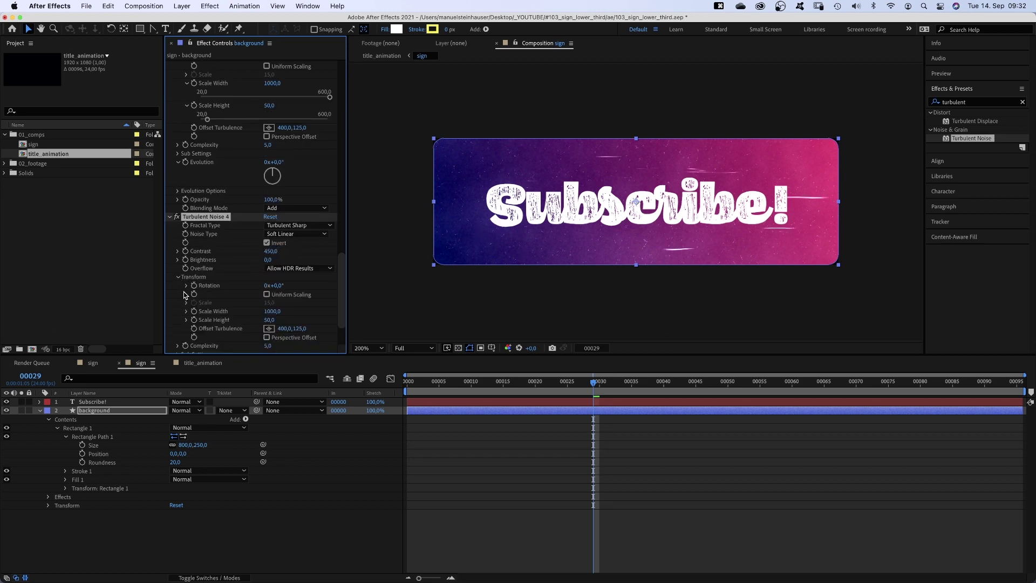
pyautogui.write('300')
pyautogui.press('Return')
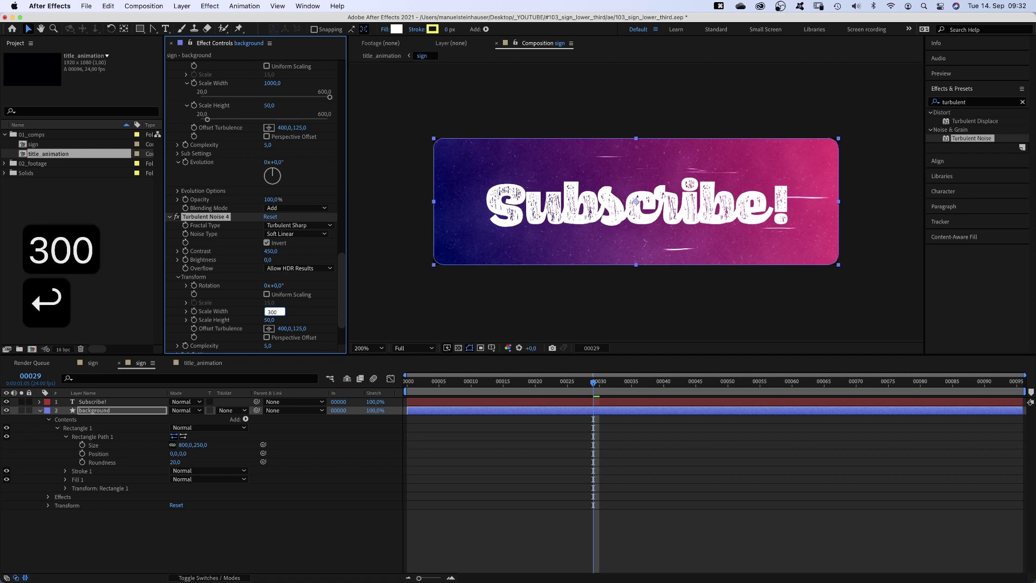
pyautogui.scroll(-3, 340, 305)
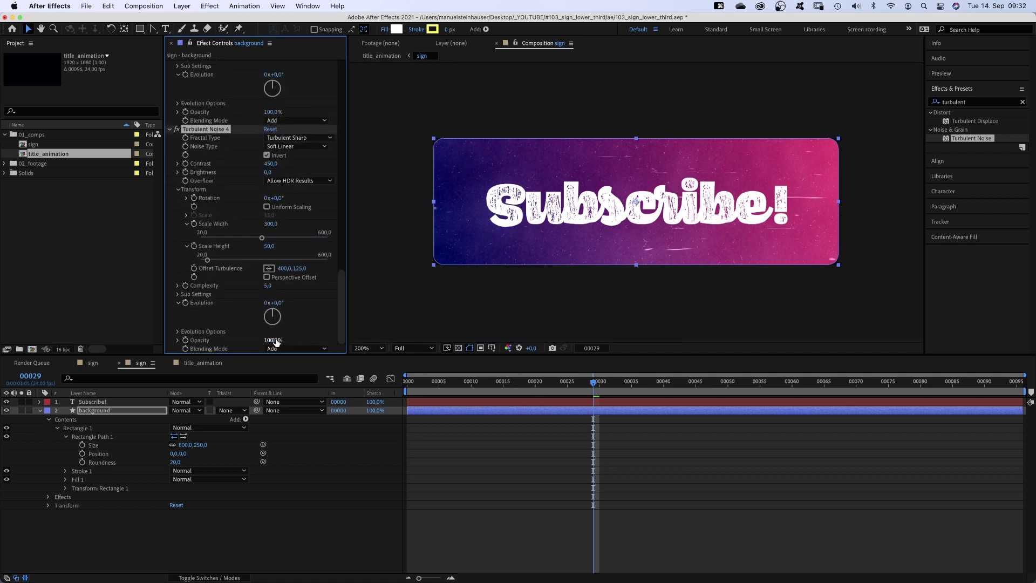
pyautogui.write('60')
pyautogui.press('Return')
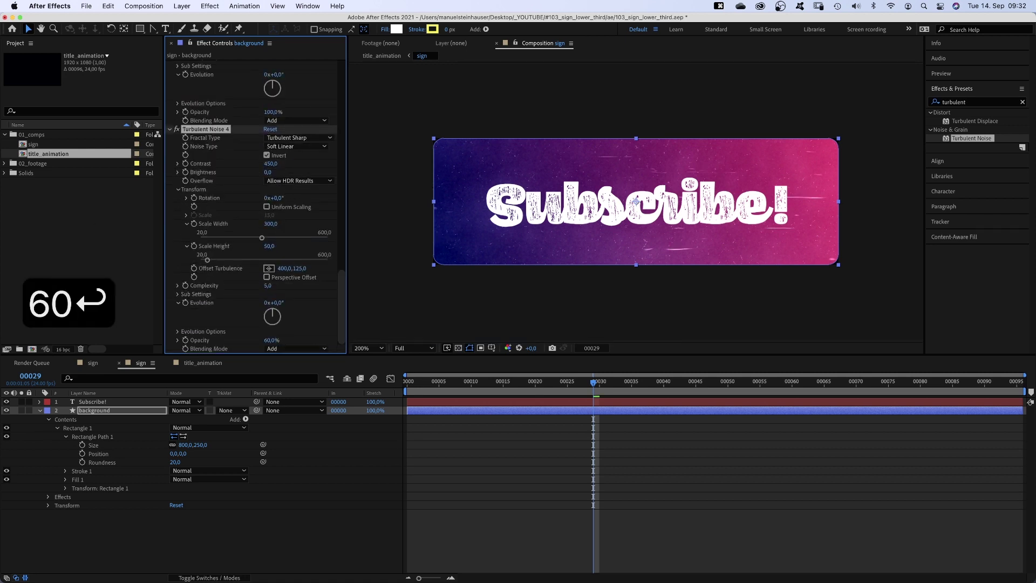
# Open the title_animation composition from the Project panel.
pyautogui.doubleClick(37, 151)
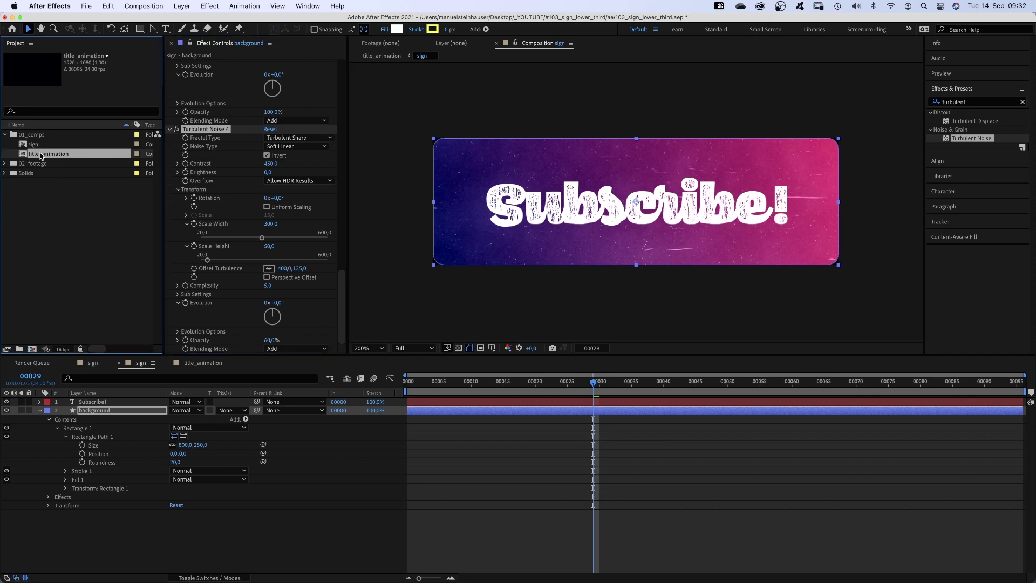